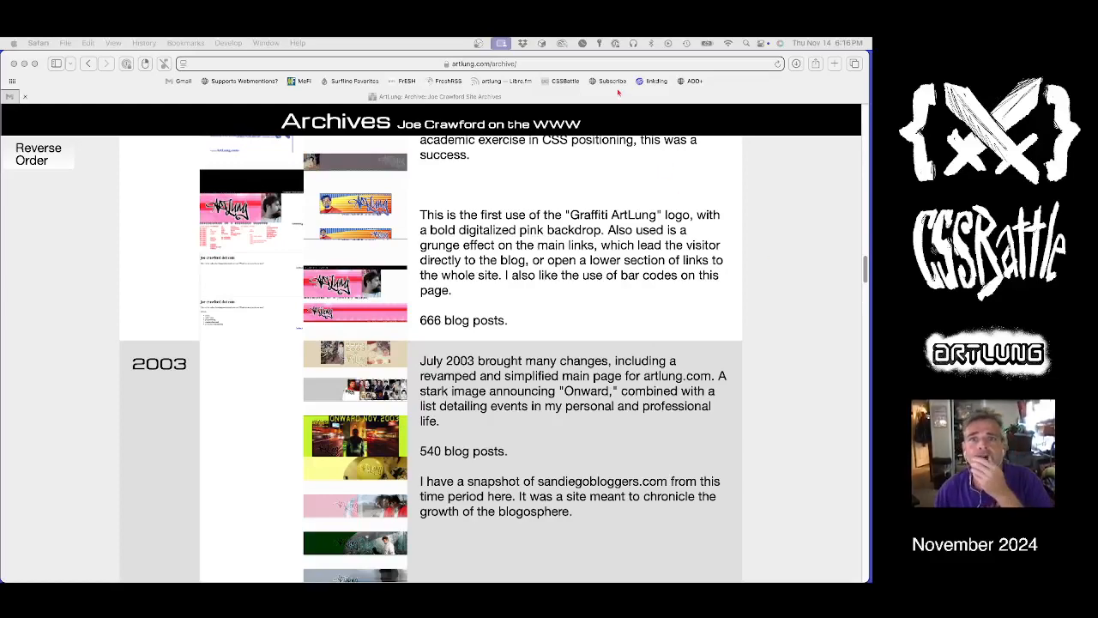
# Load the CSSBattle daily targets page from the Safari bookmarks bar.
pyautogui.click(562, 80)
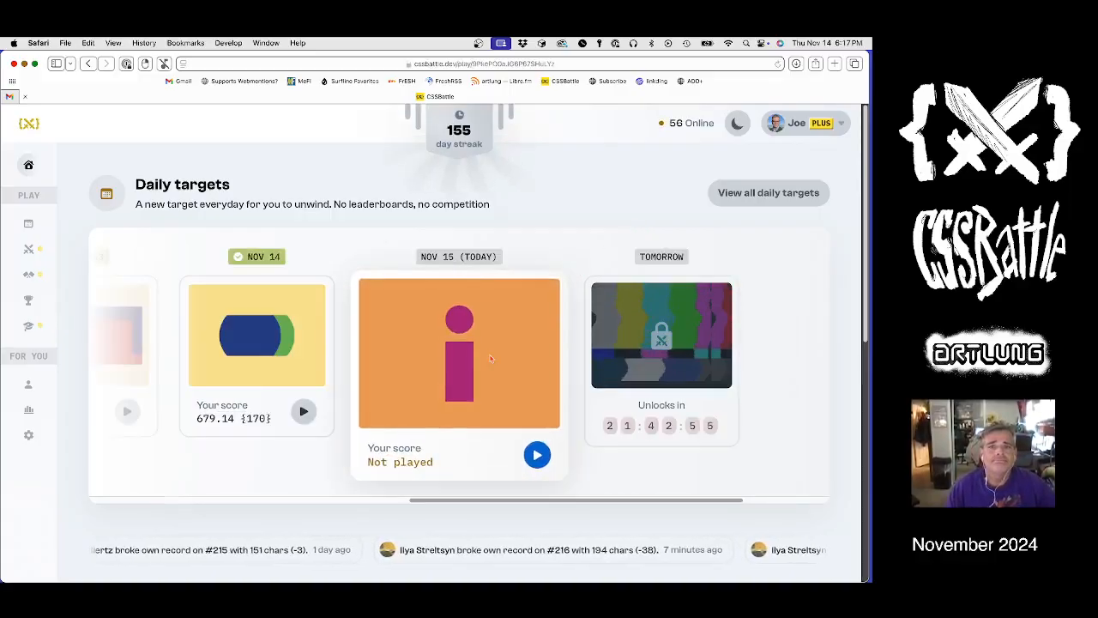
# Open today's Nov 15 magenta 'i' target and place the cursor at the OBJECTIVE comment line.
pyautogui.click(481, 351)
pyautogui.click(181, 277)
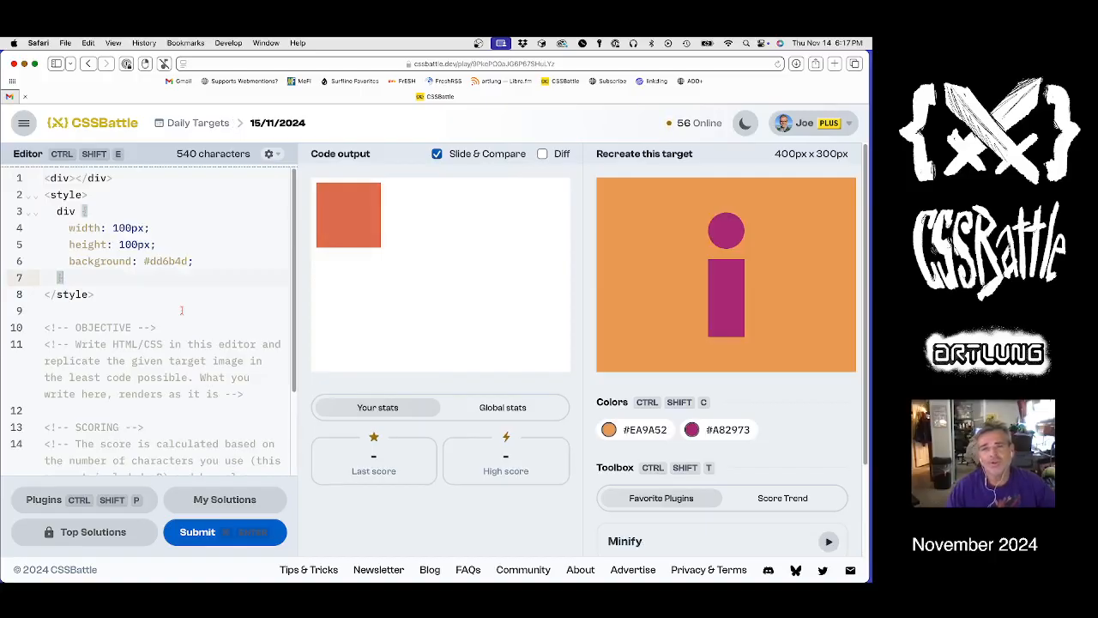
pyautogui.click(178, 328)
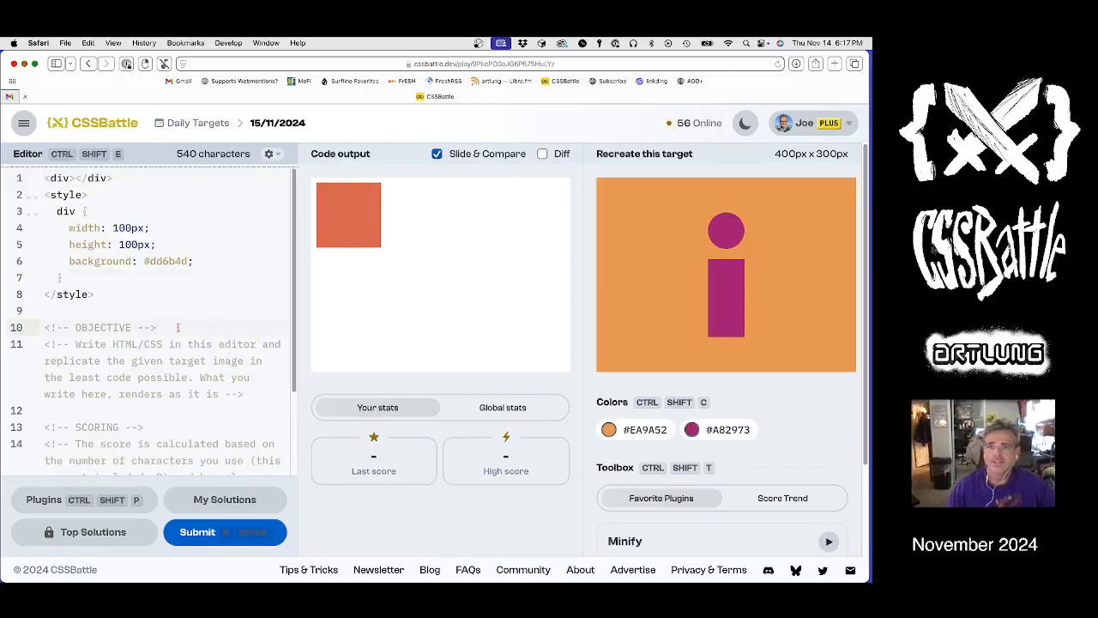
pyautogui.press('Home')
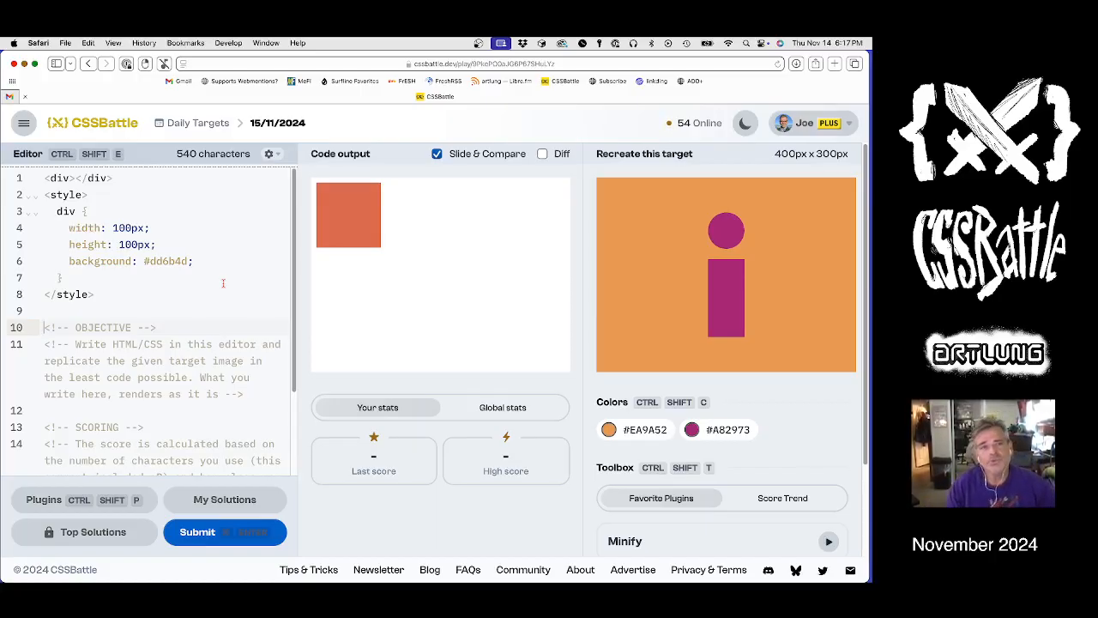
# Delete the explanatory comment lines 10–16, leaving only the starter div and style code.
pyautogui.hotkey('shift', 'Down')
pyautogui.hotkey('shift', 'Down')
pyautogui.hotkey('shift', 'Down')
pyautogui.hotkey('shift', 'Down')
pyautogui.hotkey('shift', 'Down')
pyautogui.hotkey('shift', 'Down')
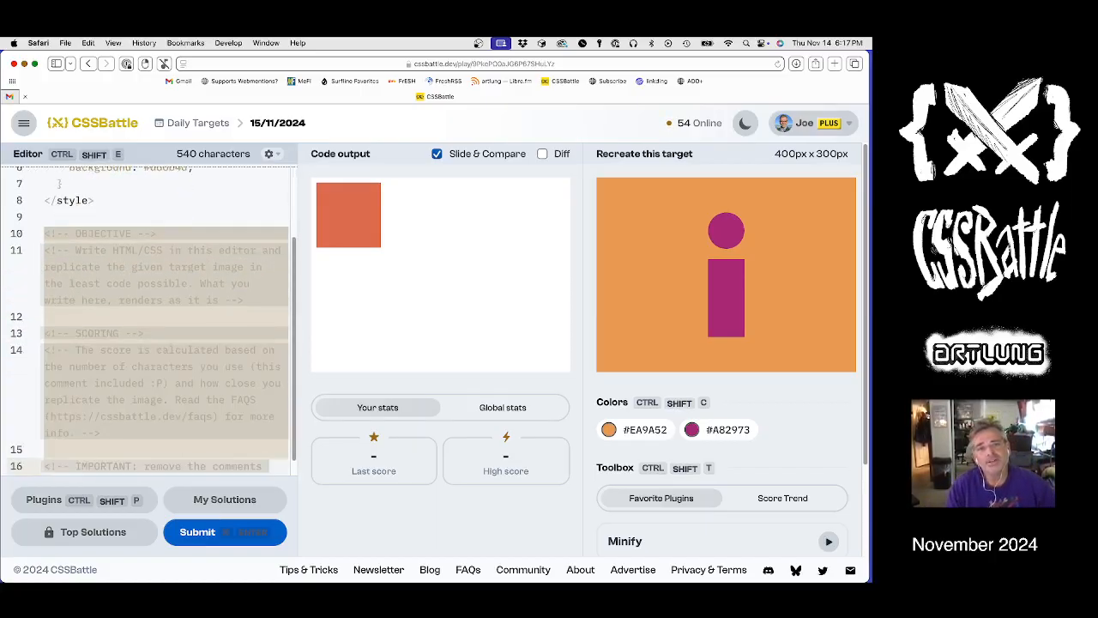
pyautogui.hotkey('shift', 'End')
pyautogui.press('BackSpace')
pyautogui.press('BackSpace')
pyautogui.press('BackSpace')
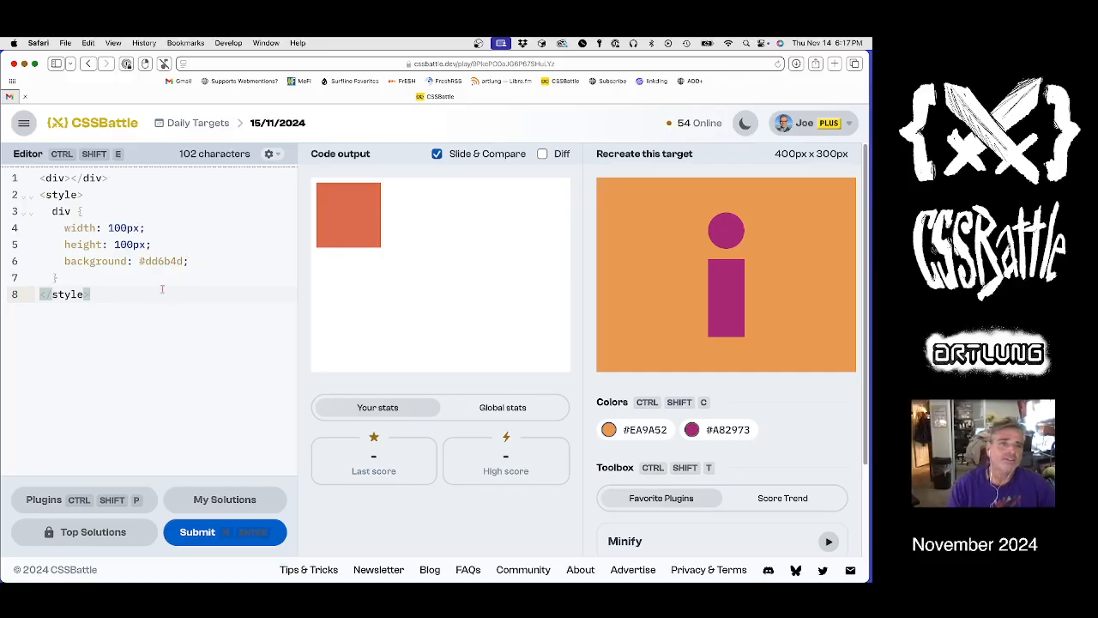
pyautogui.hotkey('shift', 'Up')
pyautogui.hotkey('shift', 'Up')
pyautogui.hotkey('shift', 'Up')
pyautogui.hotkey('shift', 'Up')
pyautogui.hotkey('shift', 'Up')
pyautogui.hotkey('shift', 'Up')
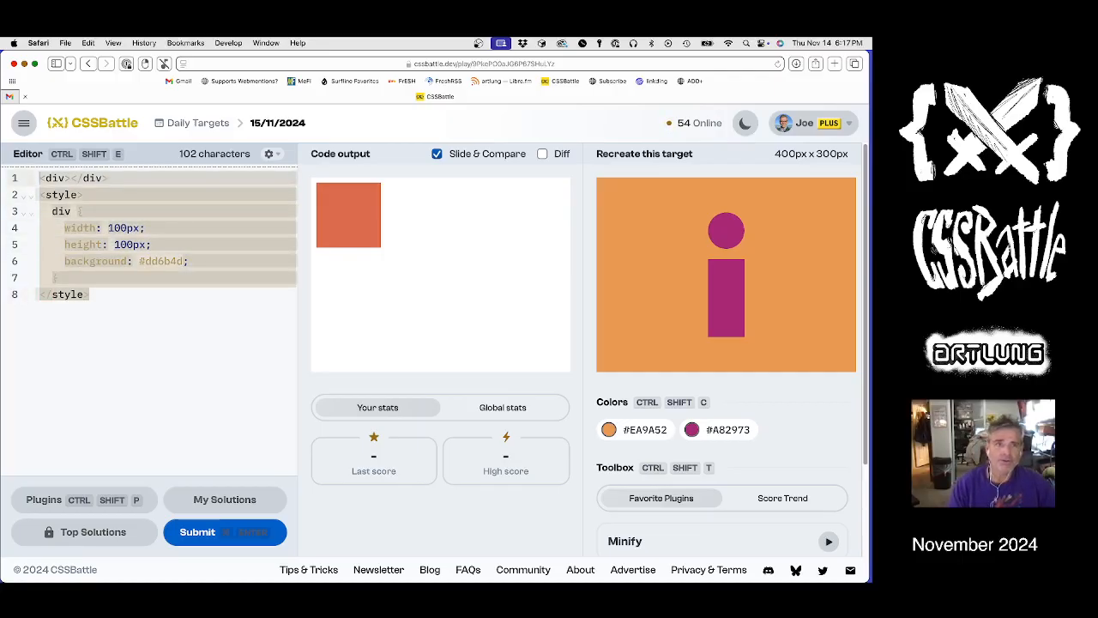
pyautogui.press('Down')
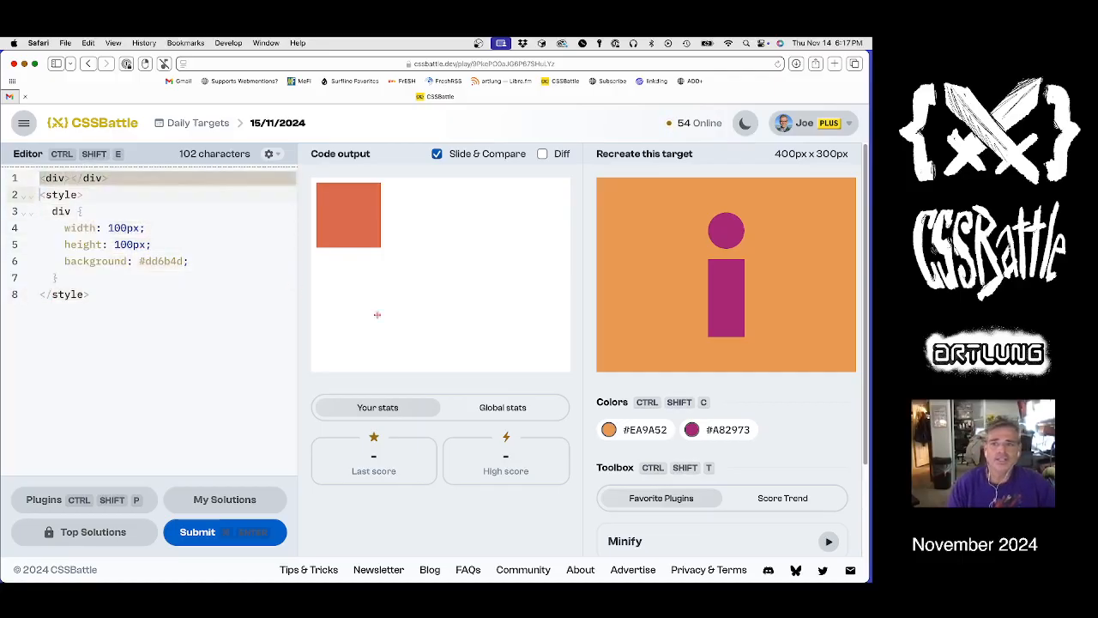
pyautogui.scroll(-5, 726, 343)
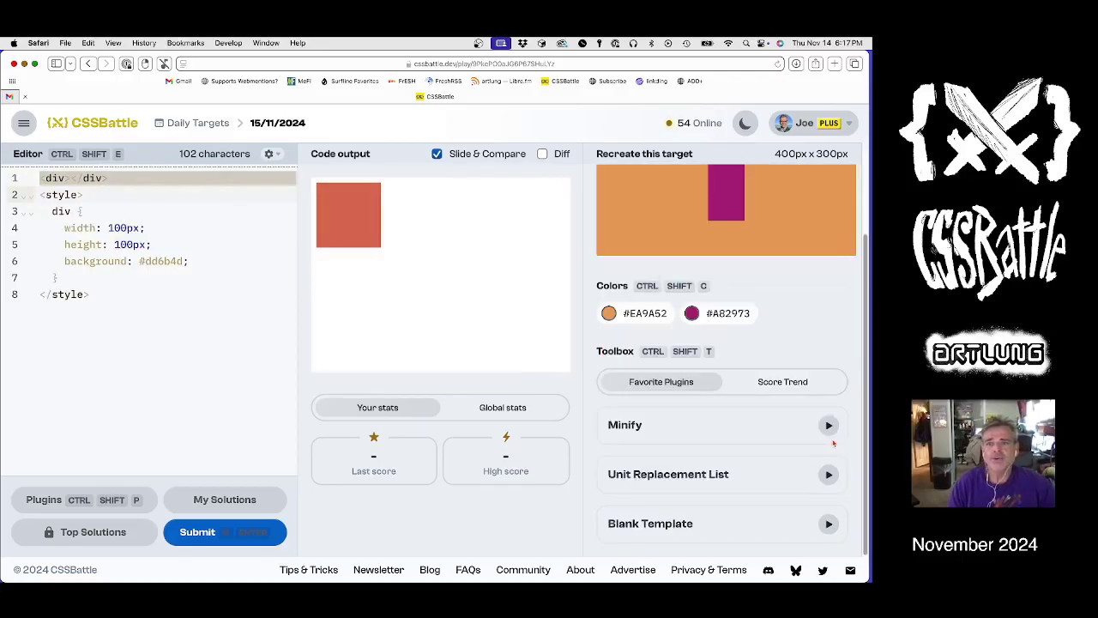
# Load the Blank Template and remove the p element and its style rule.
pyautogui.click(827, 522)
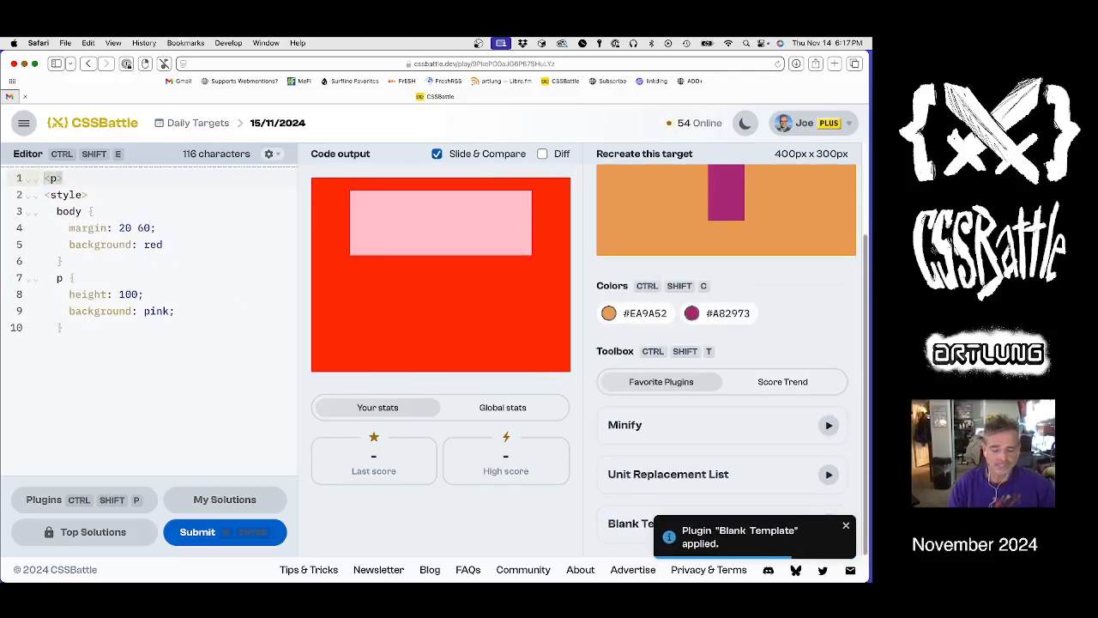
pyautogui.hotkey('ctrl', 'shift', 'k')
pyautogui.press('Down')
pyautogui.press('Down')
pyautogui.press('Down')
pyautogui.press('Down')
pyautogui.hotkey('shift', 'Down')
pyautogui.hotkey('shift', 'Down')
pyautogui.hotkey('shift', 'Down')
pyautogui.press('BackSpace')
pyautogui.press('Up')
pyautogui.press('Up')
pyautogui.press('Up')
# Drop the body's margin and red background, starting a new line for a radial-gradient value.
pyautogui.hotkey('shift', 'Down')
pyautogui.press('BackSpace')
pyautogui.press('End')
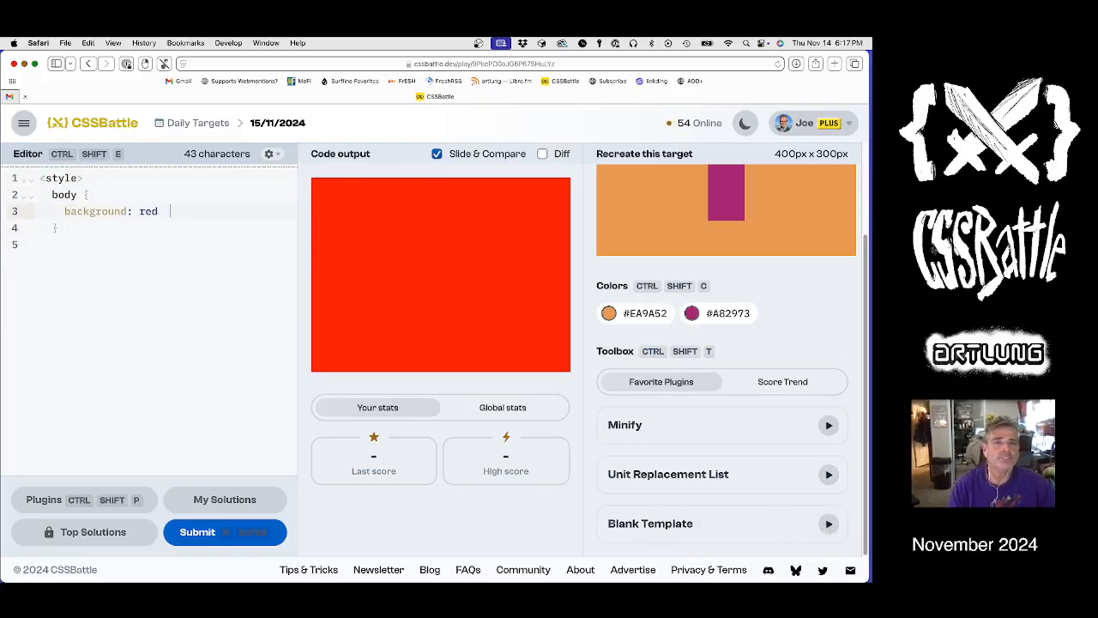
pyautogui.press('BackSpace')
pyautogui.press('BackSpace')
pyautogui.press('BackSpace')
pyautogui.press('BackSpace')
pyautogui.press('Return')
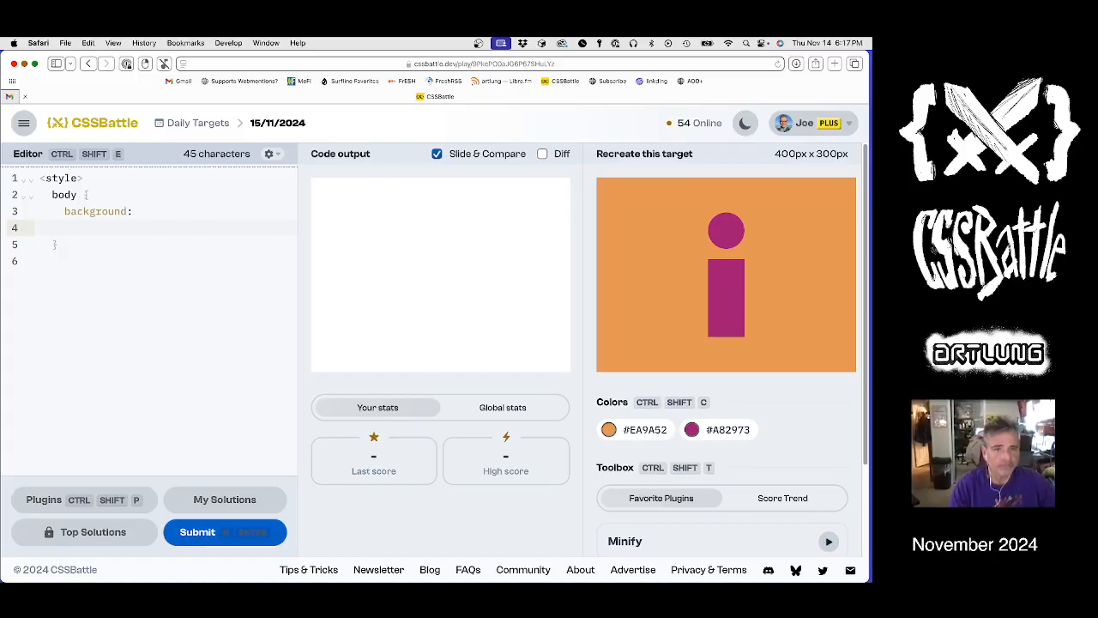
pyautogui.write('radial')
# Write a radial-gradient circle of #A82973 at 30px (tried 20px first) fading to #0000 0.
pyautogui.press('Tab')
pyautogui.write('(')
pyautogui.press('Return')
pyautogui.write('c')
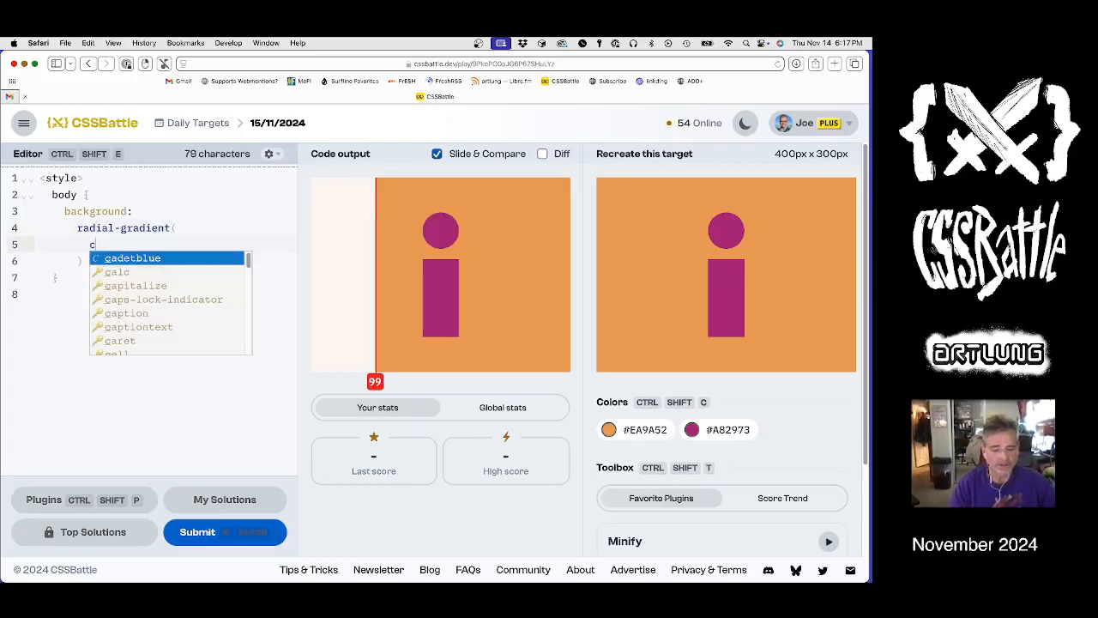
pyautogui.write('ircle,')
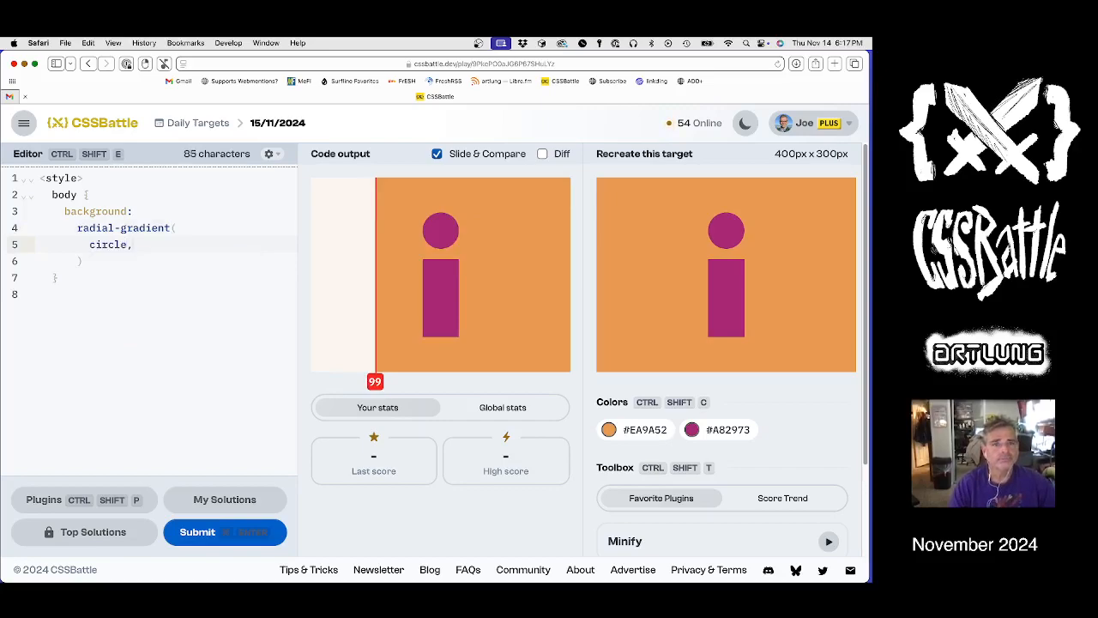
pyautogui.press('Return')
pyautogui.click(727, 429)
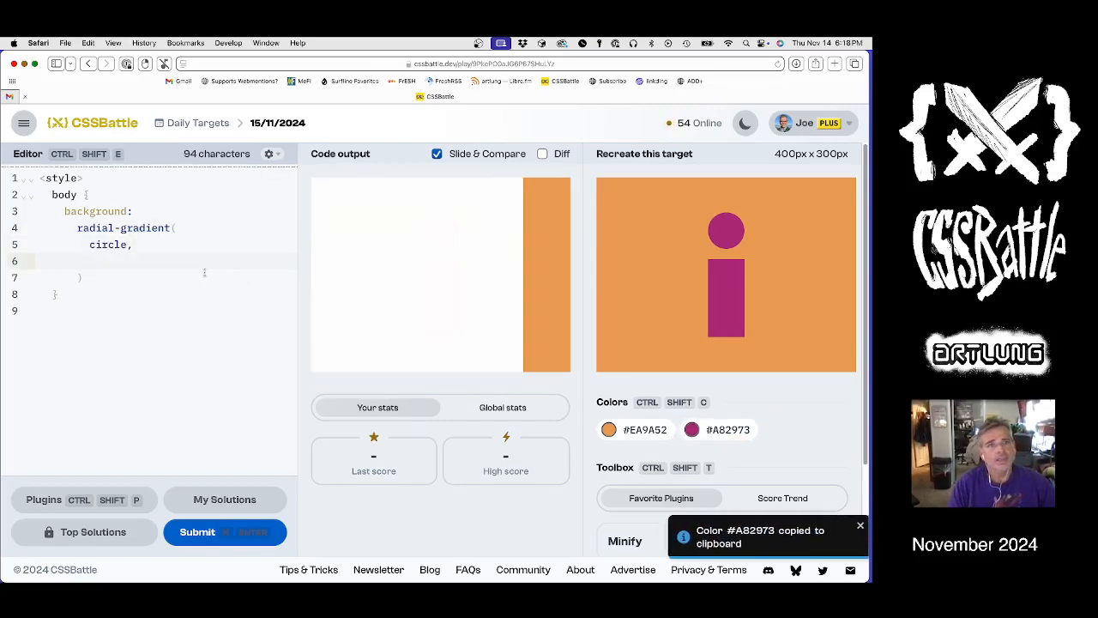
pyautogui.press('super+v')
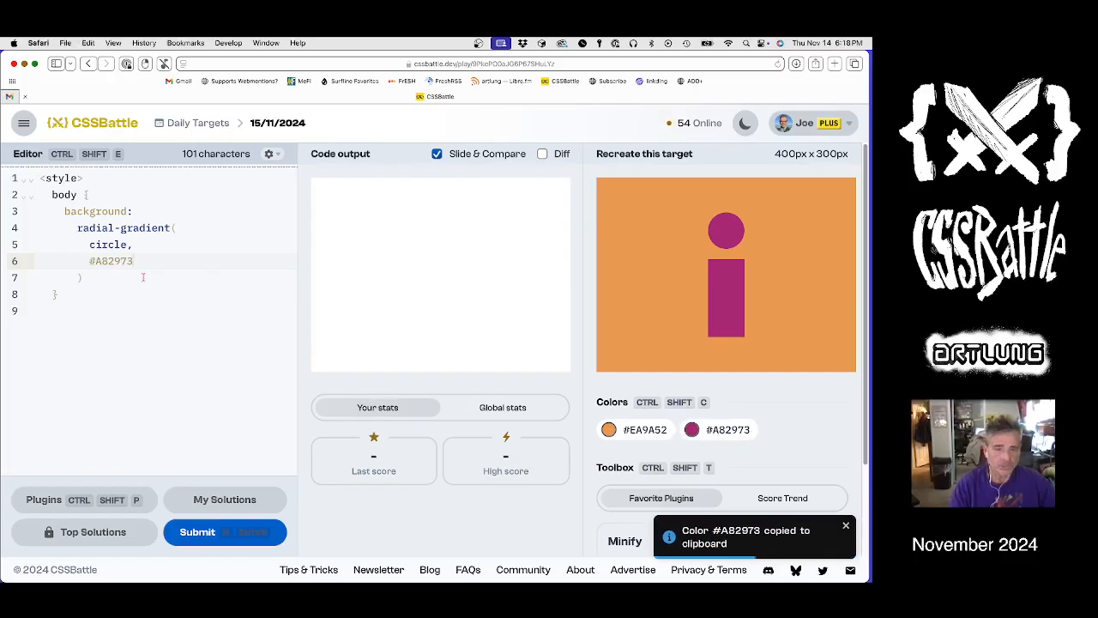
pyautogui.write(',')
pyautogui.press('Return')
pyautogui.write('#000')
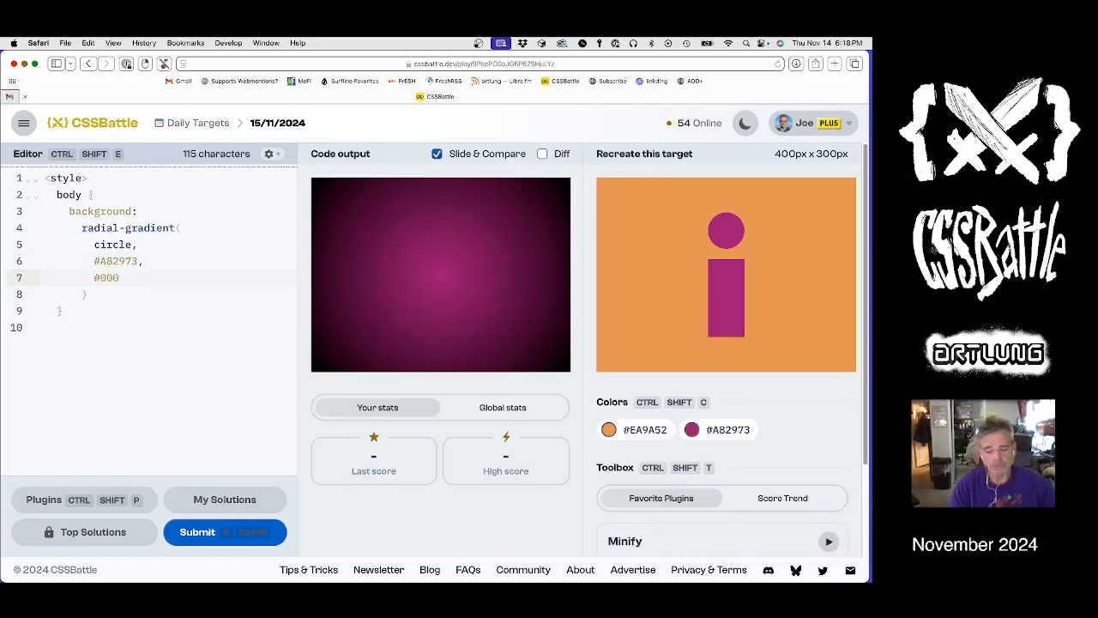
pyautogui.write('0 0')
pyautogui.press('Up')
pyautogui.write('20px')
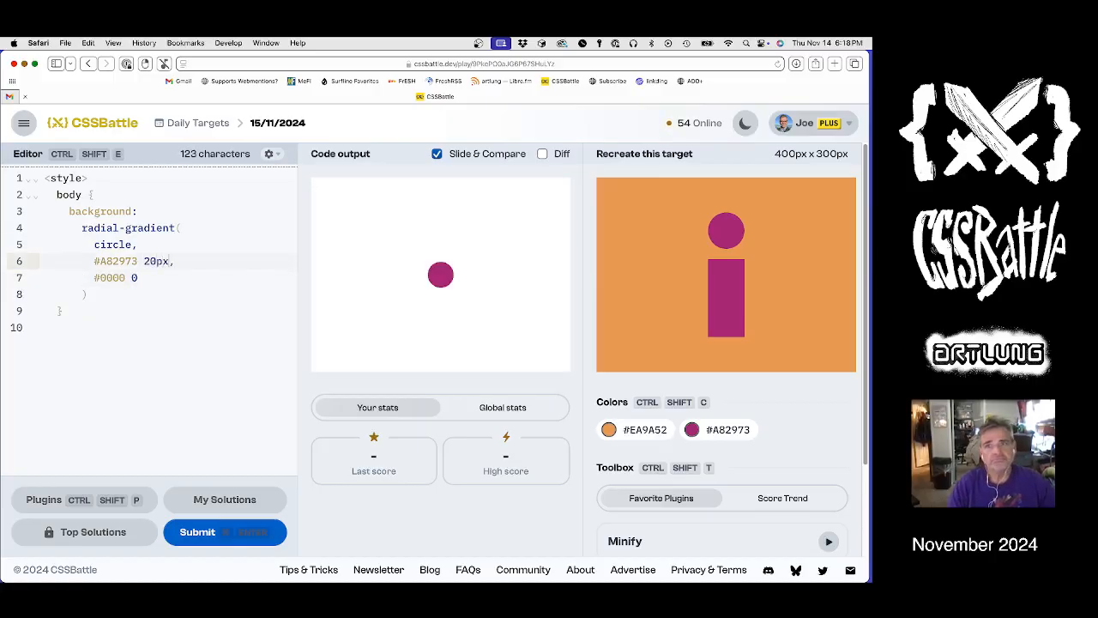
pyautogui.press('BackSpace')
pyautogui.press('BackSpace')
pyautogui.write('30')
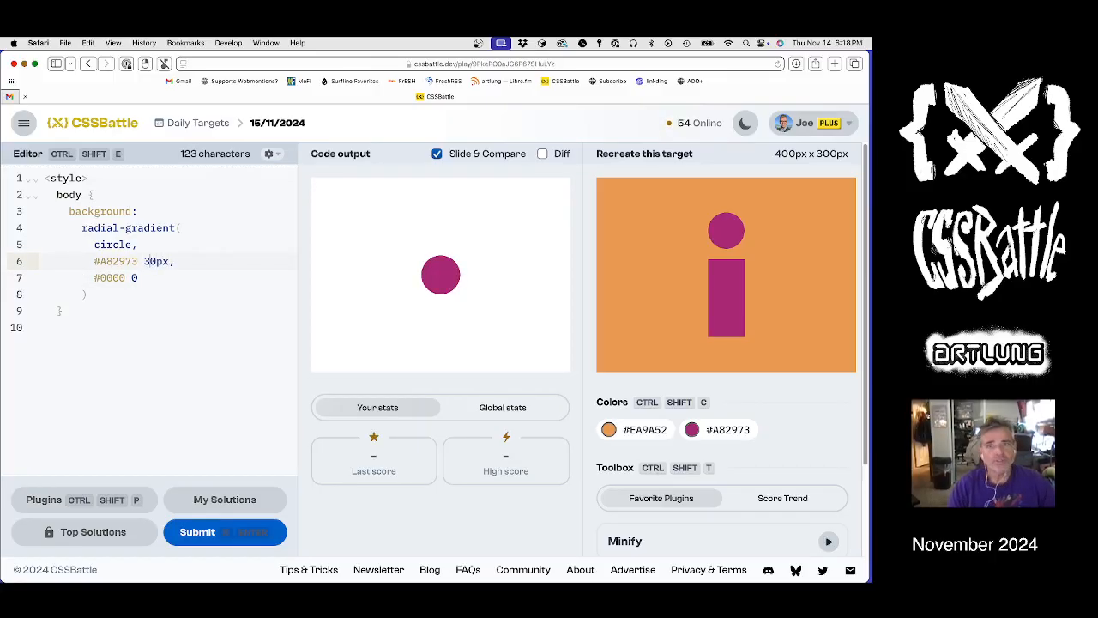
# With Diff on, position the circle 'at 50% 200px' and tune it down to 50% 78px.
pyautogui.click(542, 154)
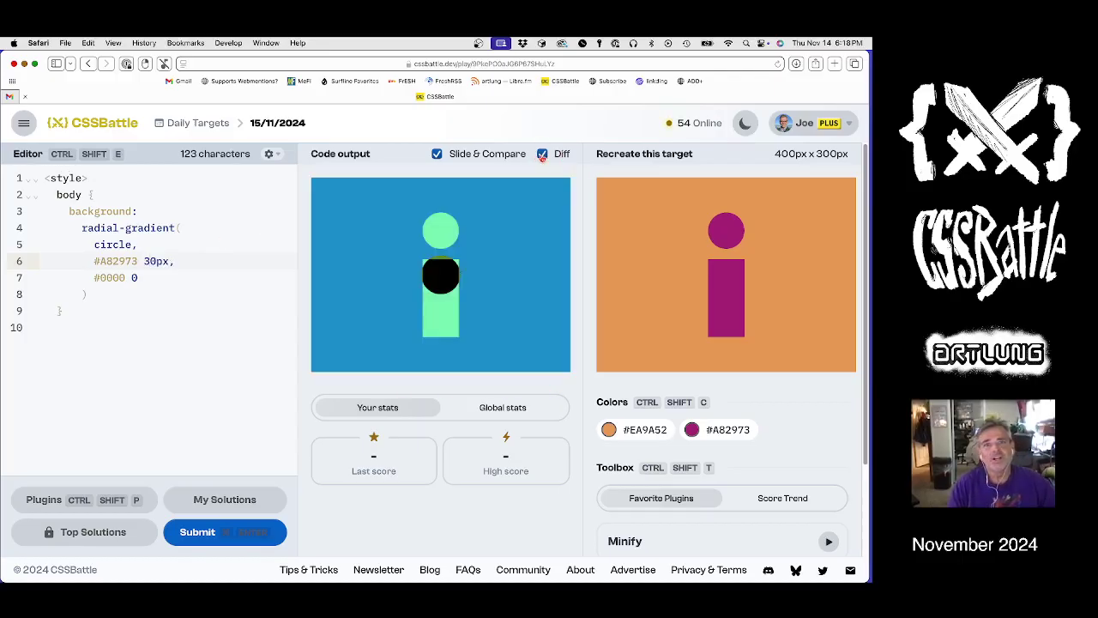
pyautogui.click(134, 245)
pyautogui.write('at ')
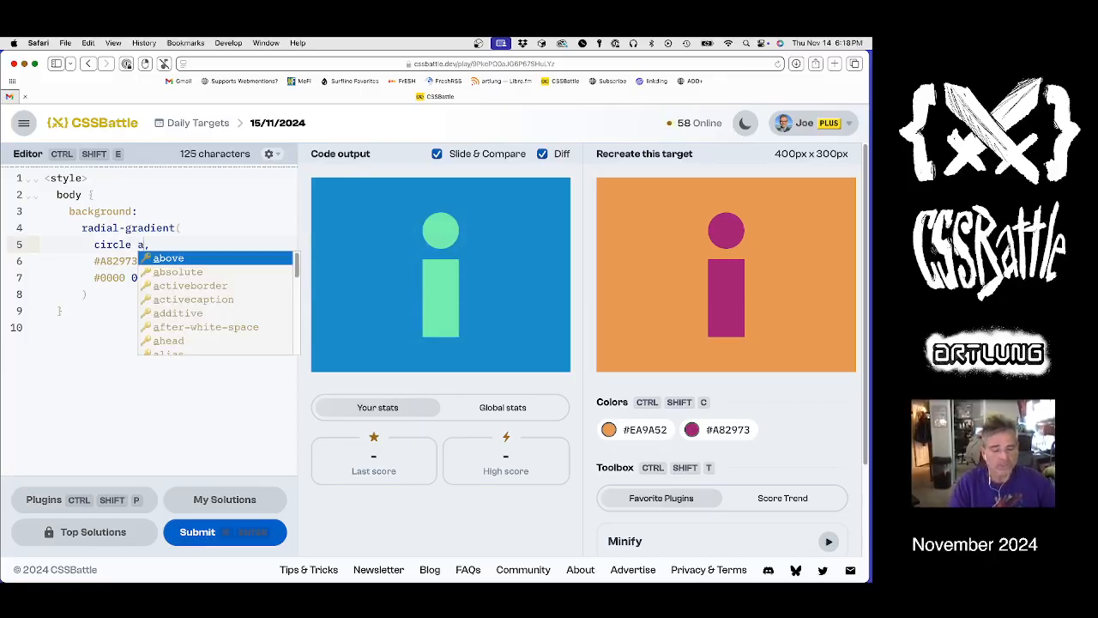
pyautogui.write('50% 200px')
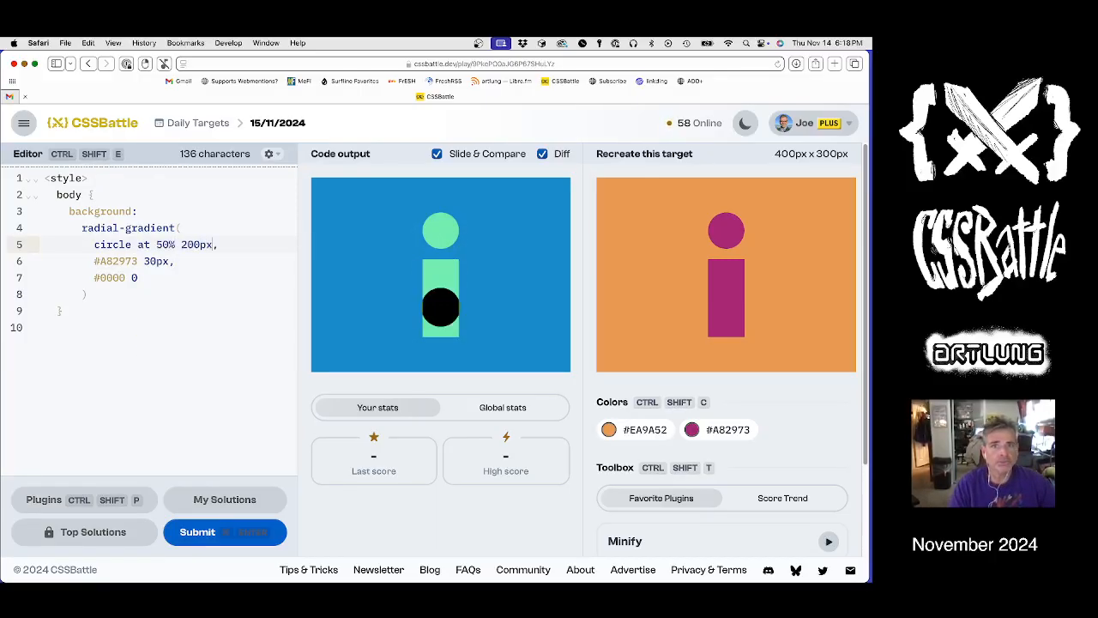
pyautogui.press('BackSpace')
pyautogui.write('1')
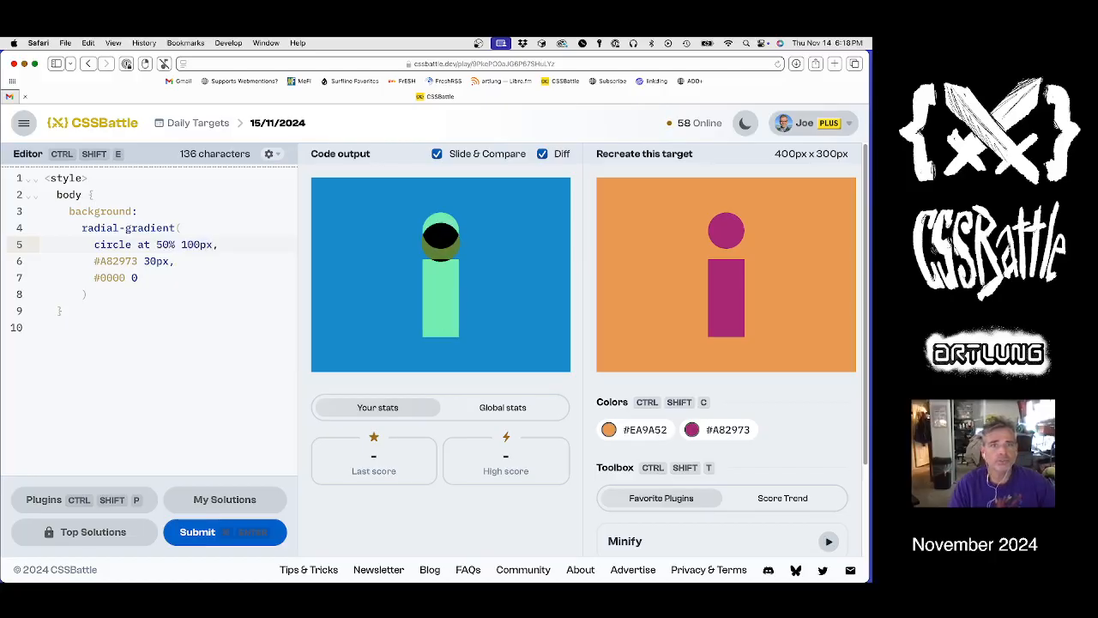
pyautogui.press('BackSpace')
pyautogui.press('BackSpace')
pyautogui.write('8')
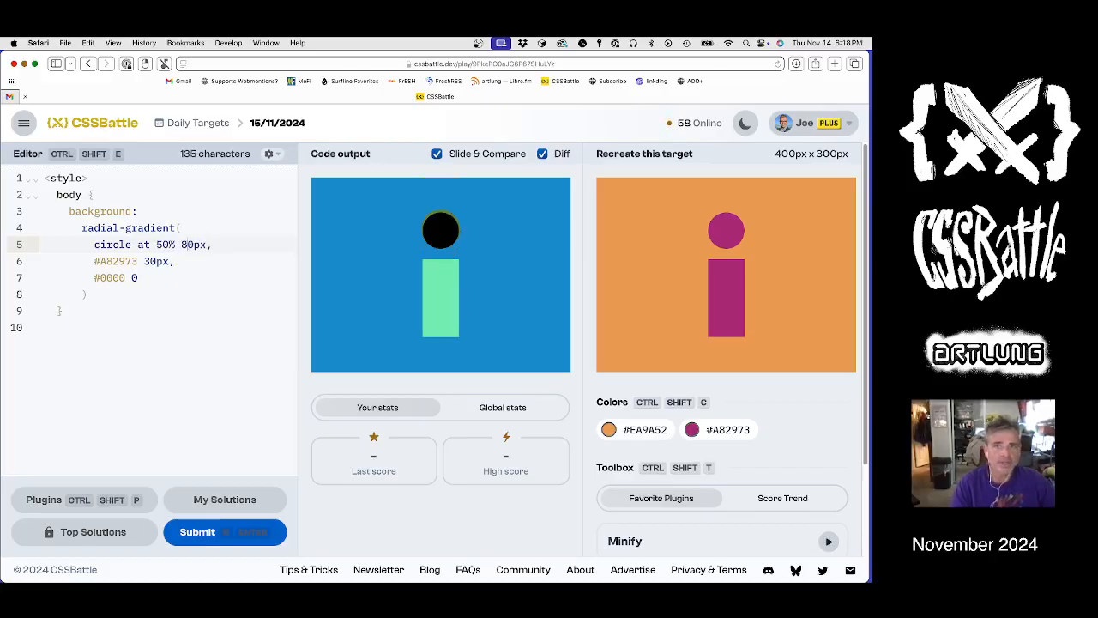
pyautogui.press('BackSpace')
pyautogui.press('BackSpace')
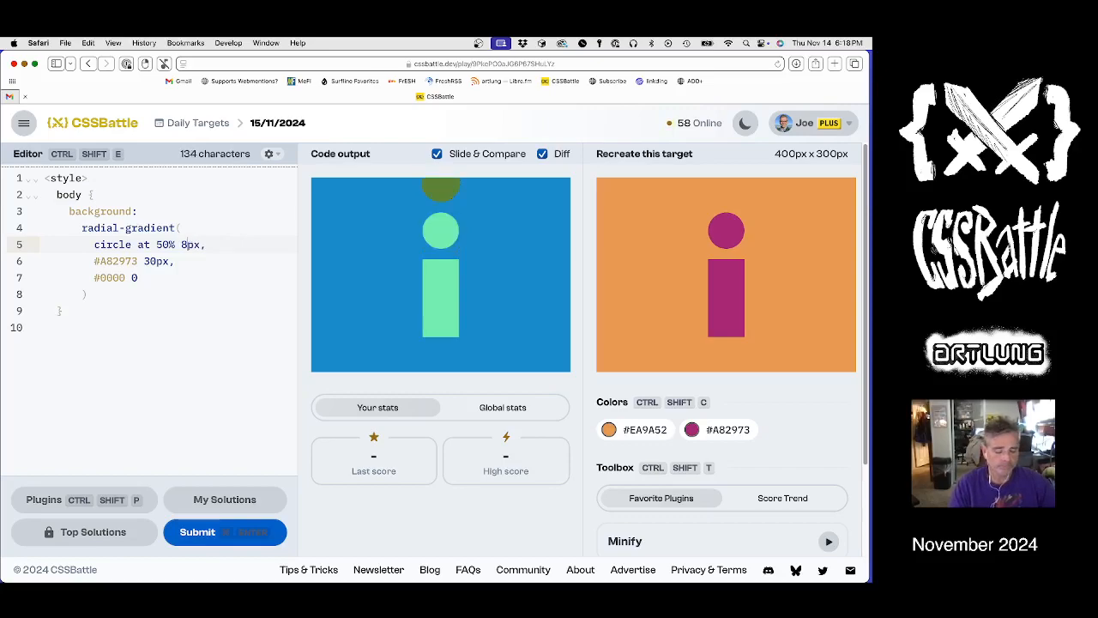
pyautogui.write('75')
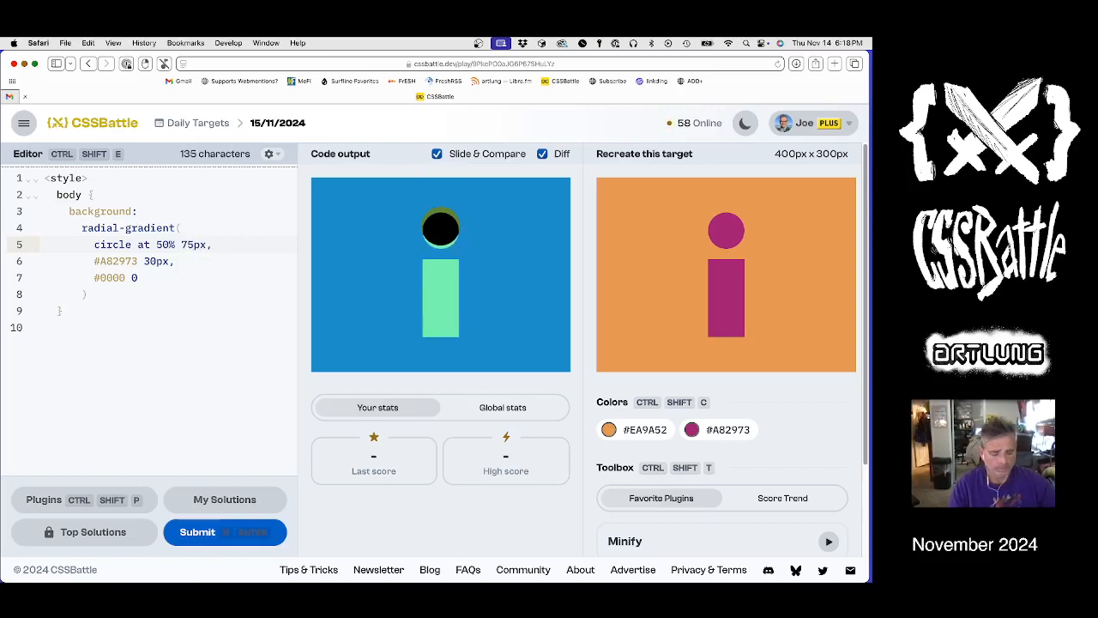
pyautogui.press('BackSpace')
pyautogui.write('9')
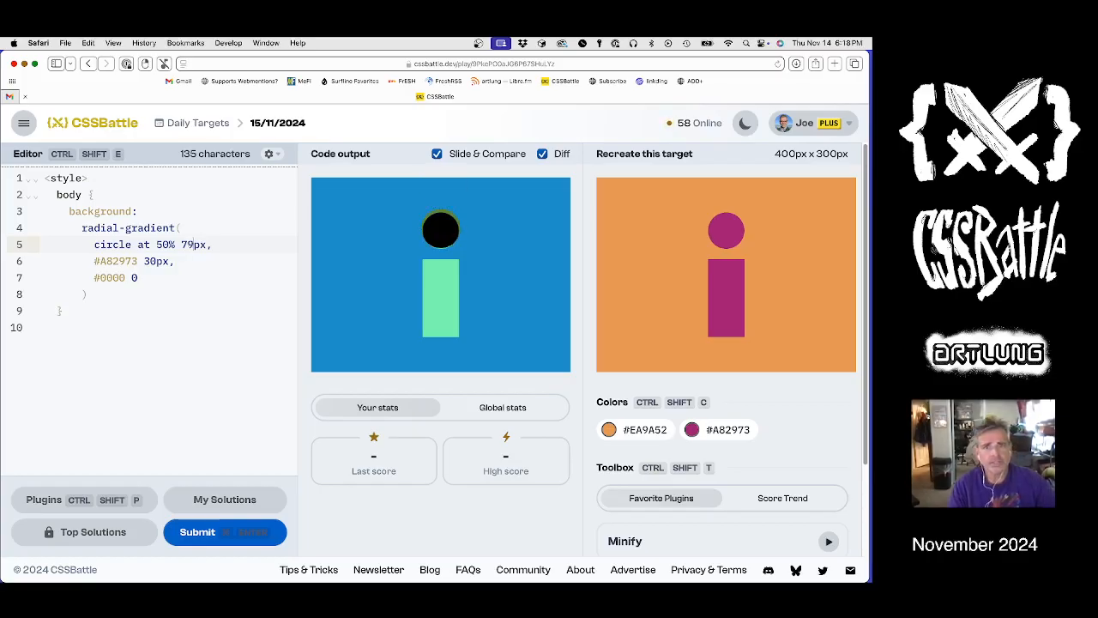
pyautogui.press('BackSpace')
pyautogui.write('8')
# Paste the orange #EA9A52 after the gradient as the background colour.
pyautogui.click(608, 429)
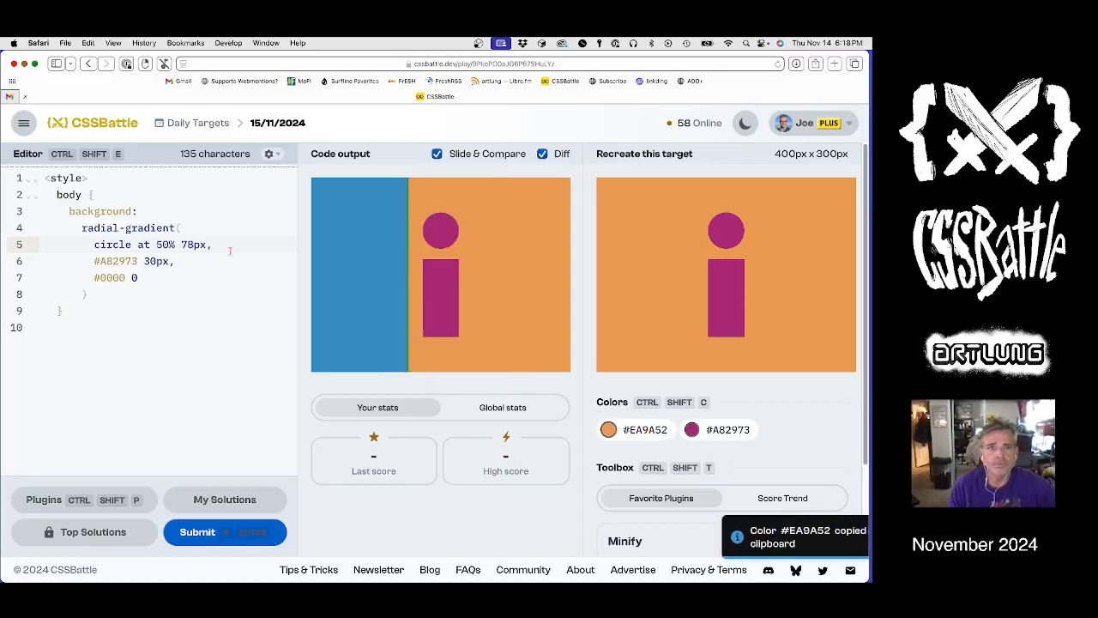
pyautogui.click(88, 294)
pyautogui.press('super+v')
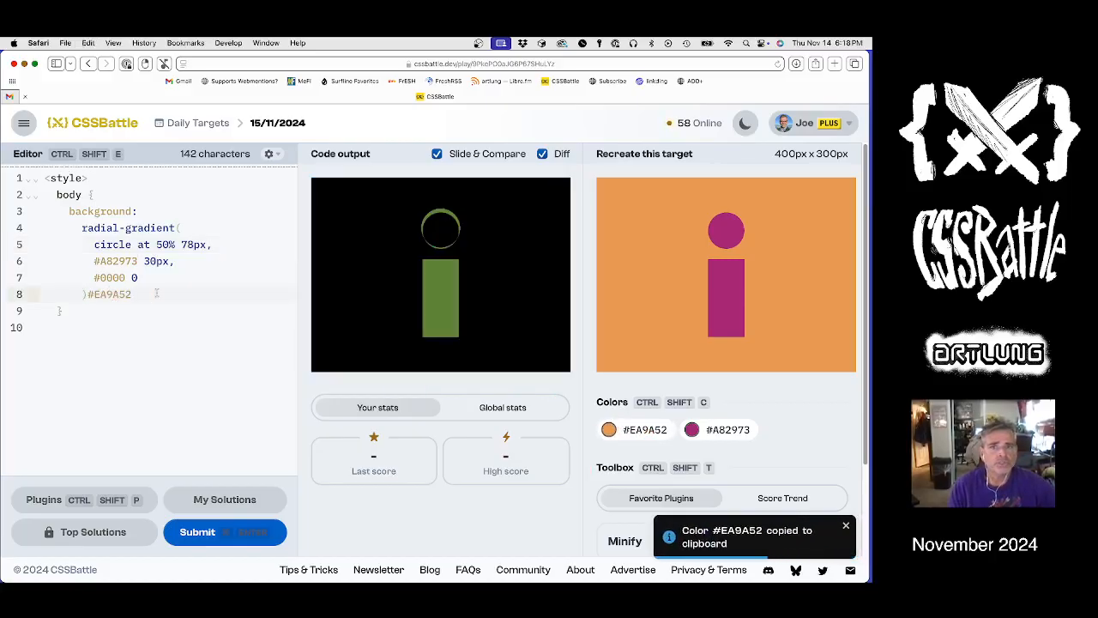
# Retune the circle's vertical position through 79px and 80px to 82px.
pyautogui.click(187, 245)
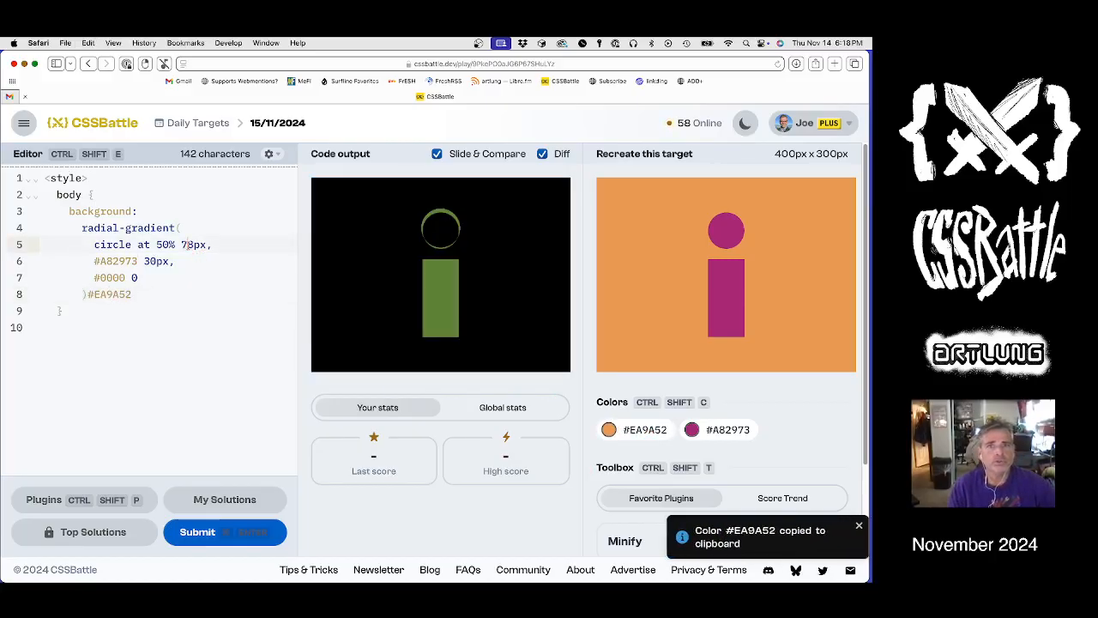
pyautogui.press('BackSpace')
pyautogui.write('9')
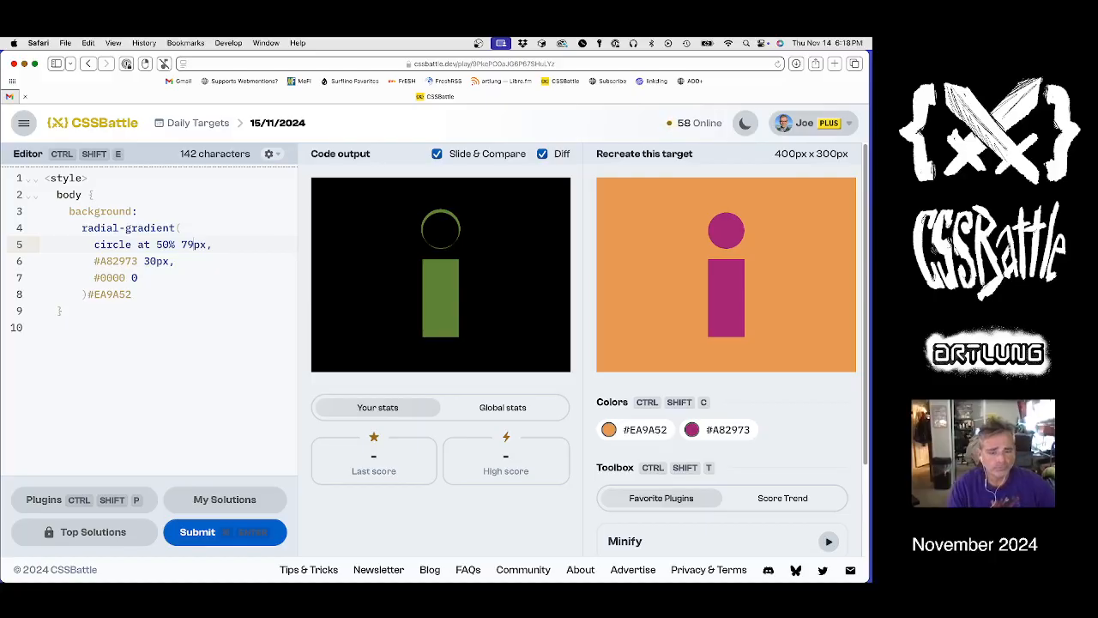
pyautogui.press('BackSpace')
pyautogui.press('BackSpace')
pyautogui.write('70')
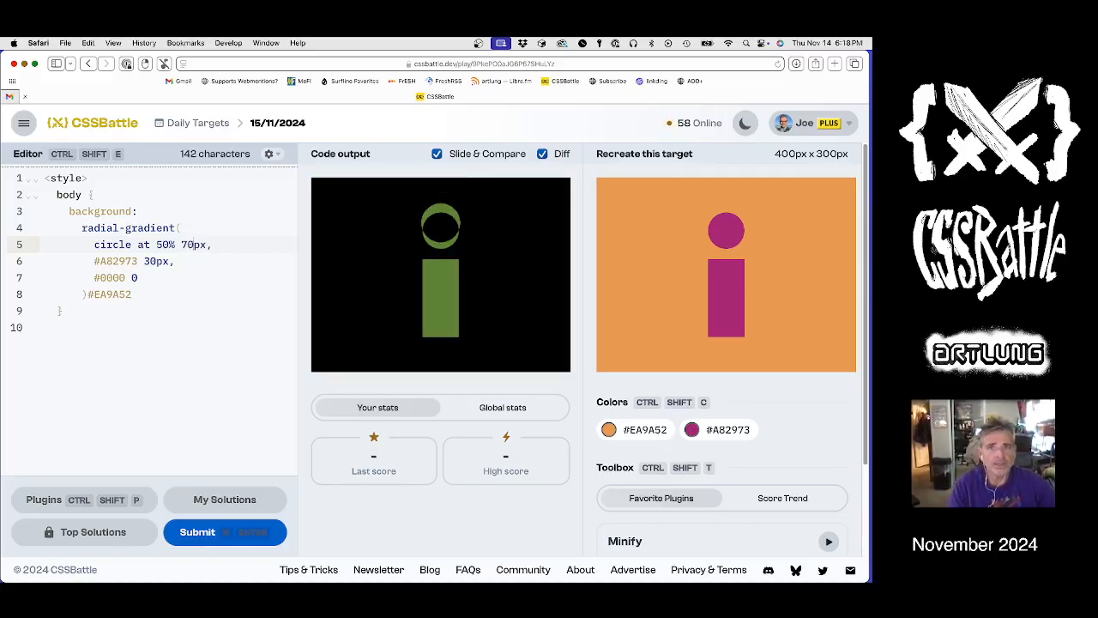
pyautogui.press('BackSpace')
pyautogui.write('8')
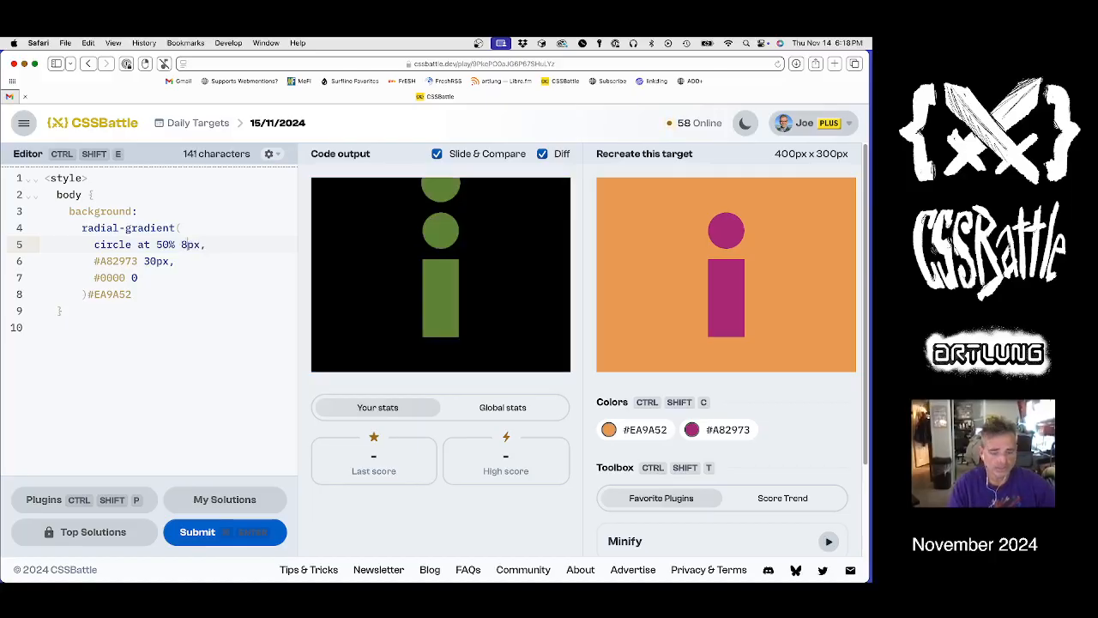
pyautogui.press('BackSpace')
pyautogui.press('BackSpace')
pyautogui.write('79')
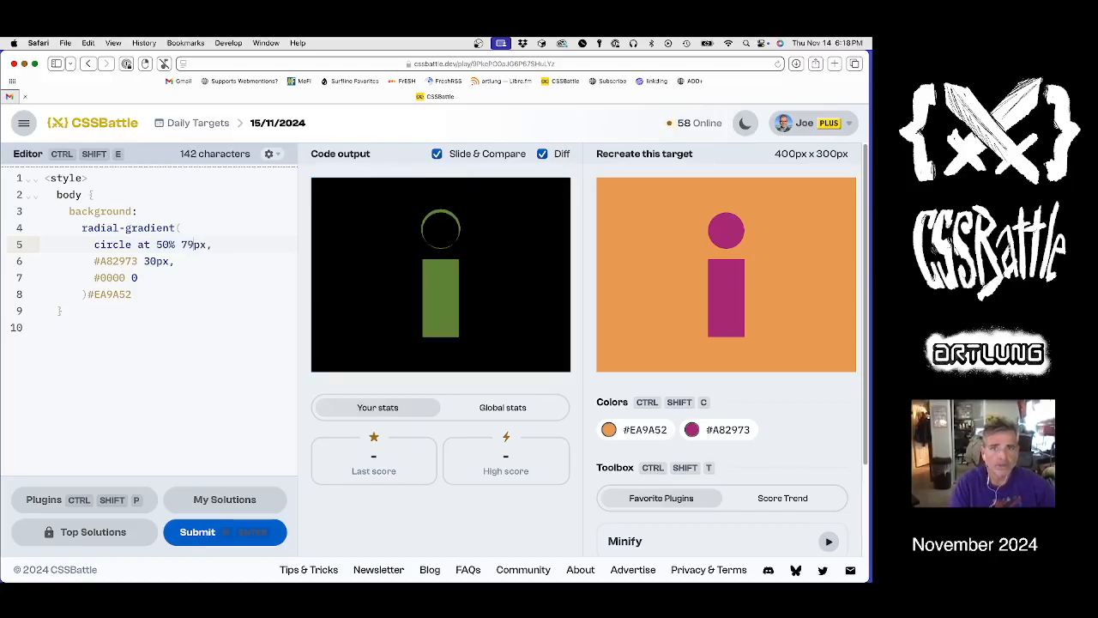
pyautogui.press('BackSpace')
pyautogui.press('BackSpace')
pyautogui.write('80')
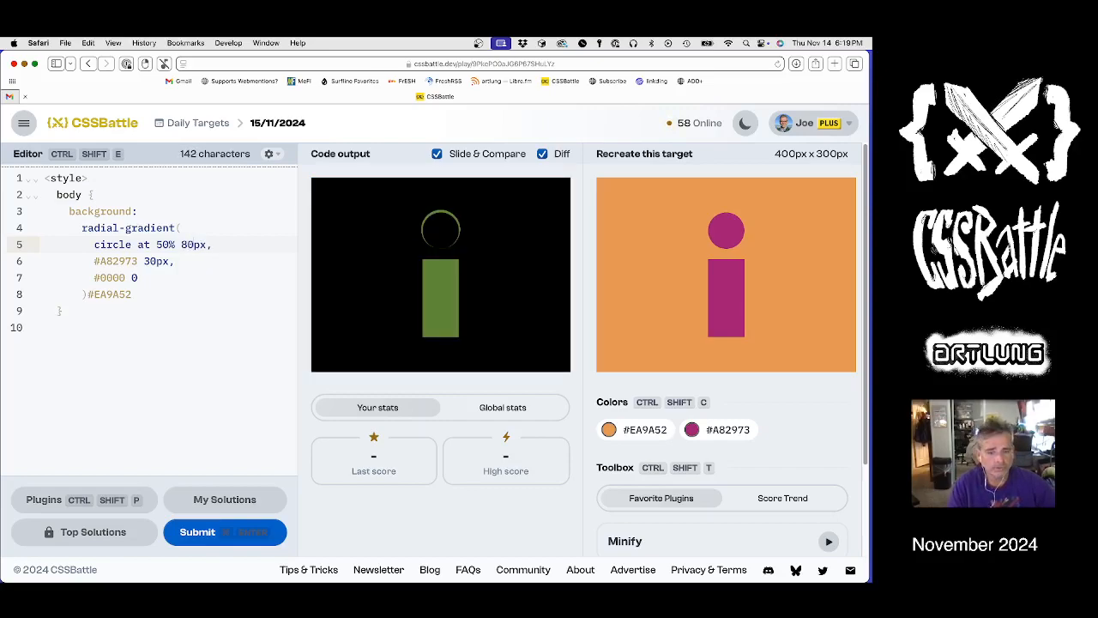
pyautogui.press('BackSpace')
pyautogui.write('2')
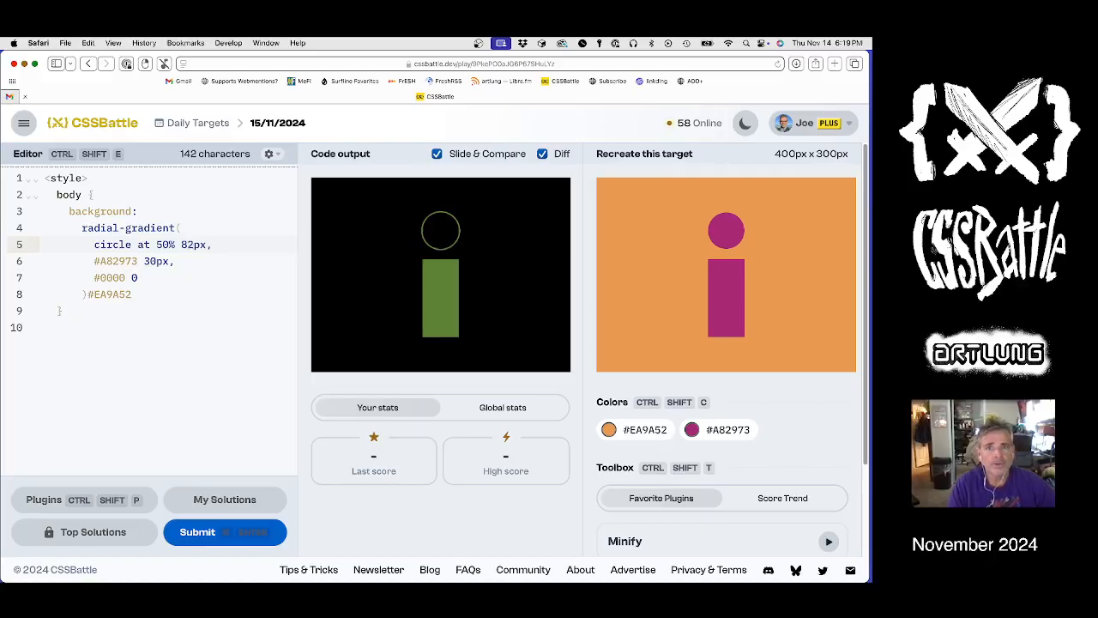
# Shrink the circle's radius from 30px to 28px.
pyautogui.press('Down')
pyautogui.press('BackSpace')
pyautogui.write('1')
pyautogui.press('BackSpace')
pyautogui.press('BackSpace')
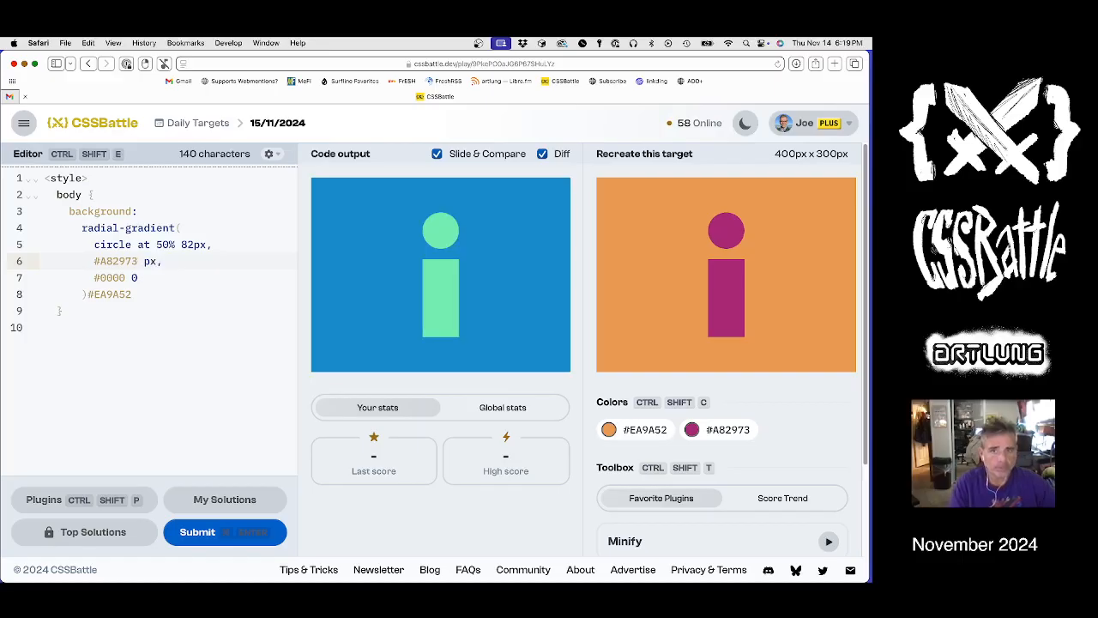
pyautogui.write('28')
pyautogui.press('Right')
pyautogui.press('Down')
pyautogui.press('Up')
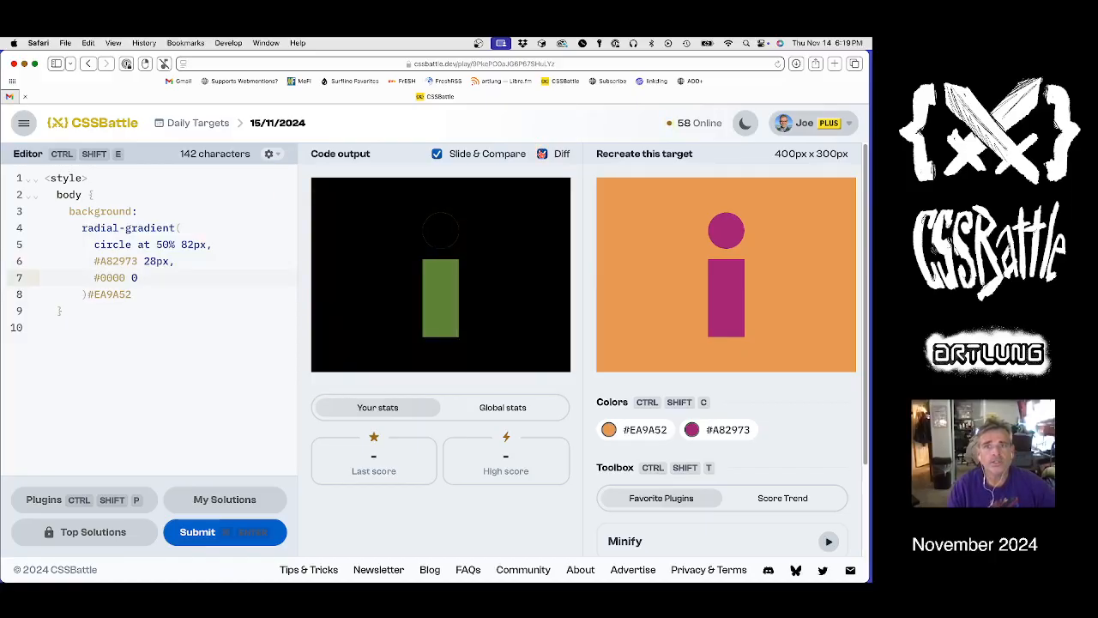
# Turn off Diff and delete the #EA9A52 background colour after the closing parenthesis.
pyautogui.click(542, 154)
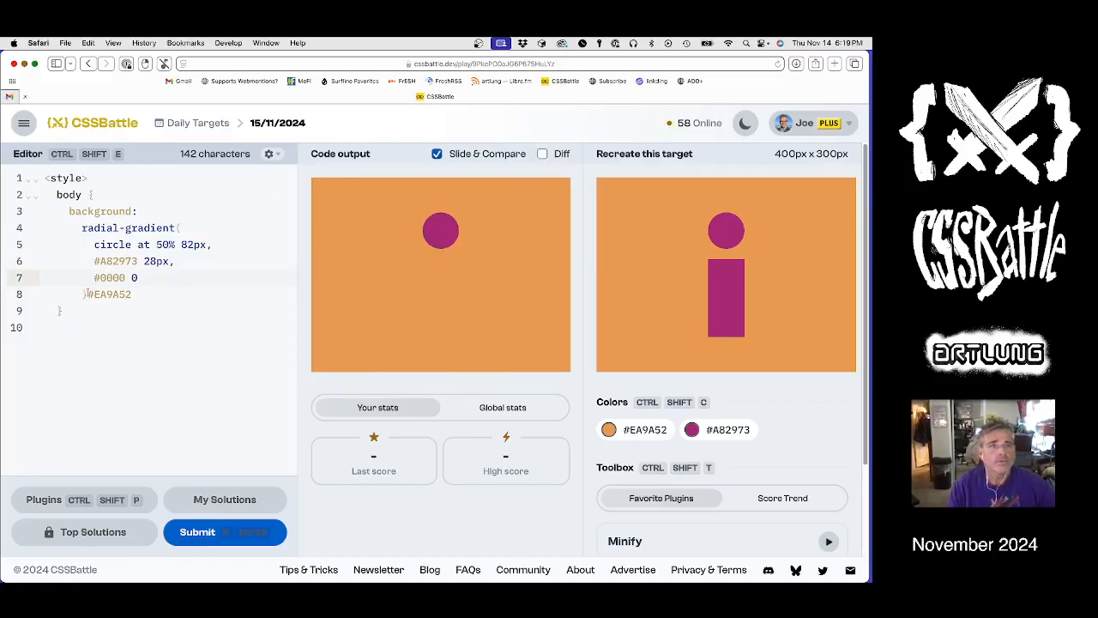
pyautogui.press('Down')
pyautogui.press('End')
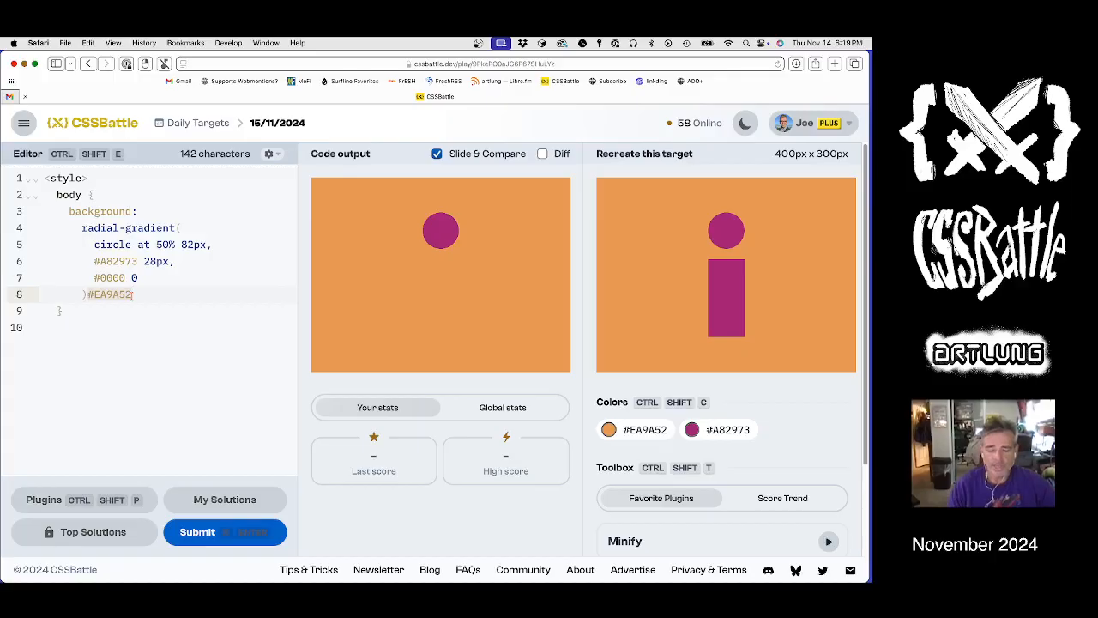
pyautogui.hotkey('shift', 'alt', 'Left')
pyautogui.press('BackSpace')
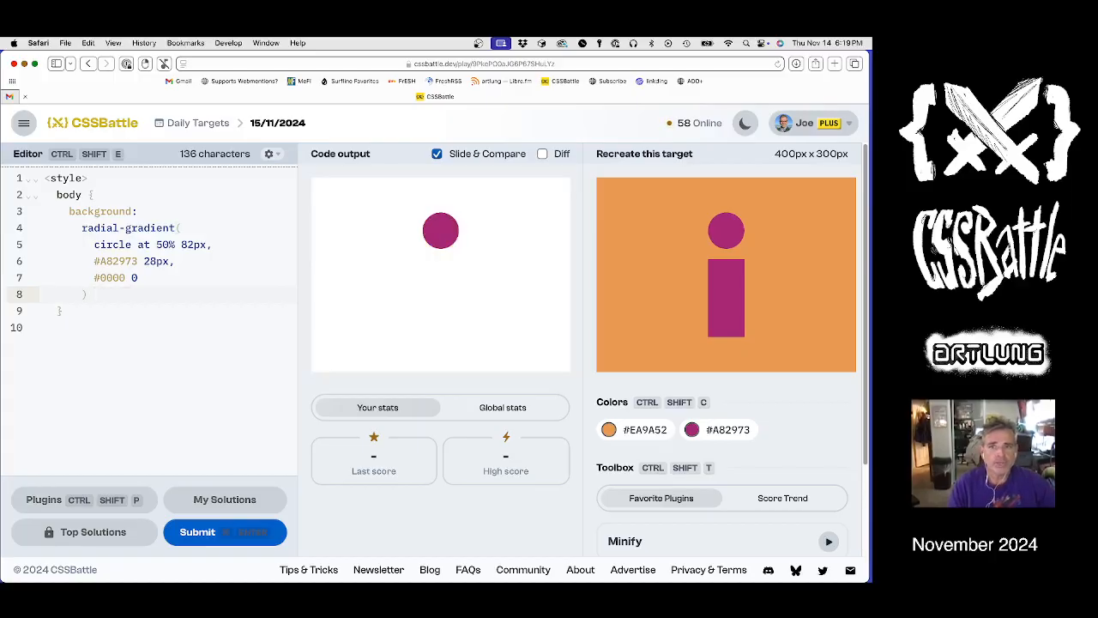
# Try a conic-gradient line and a cut of the circle's position, undoing both.
pyautogui.press('Return')
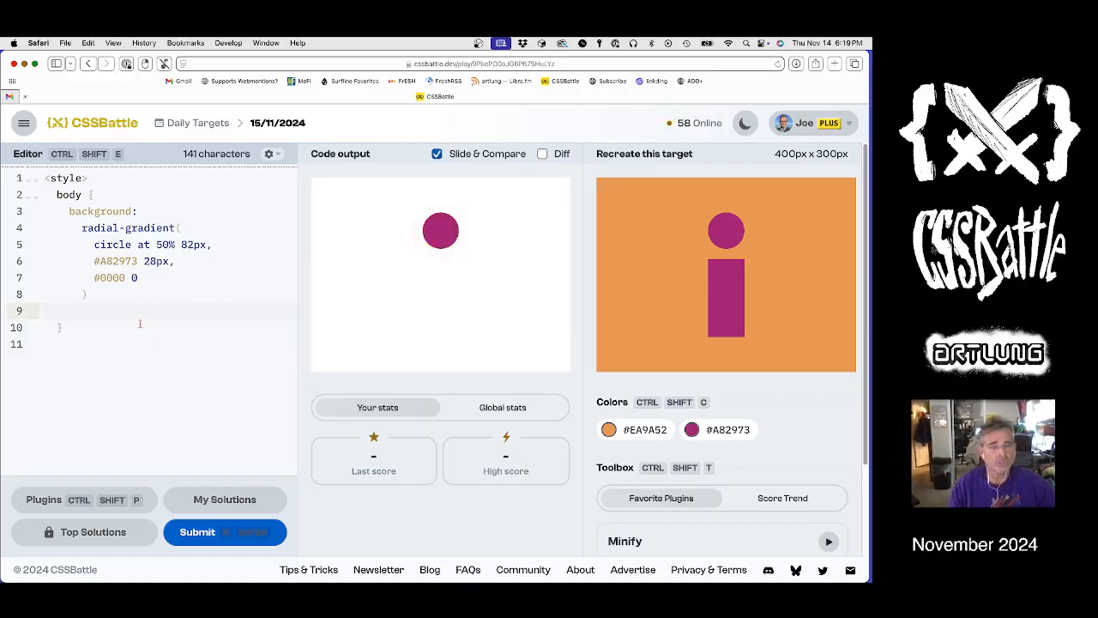
pyautogui.write('conic-gr')
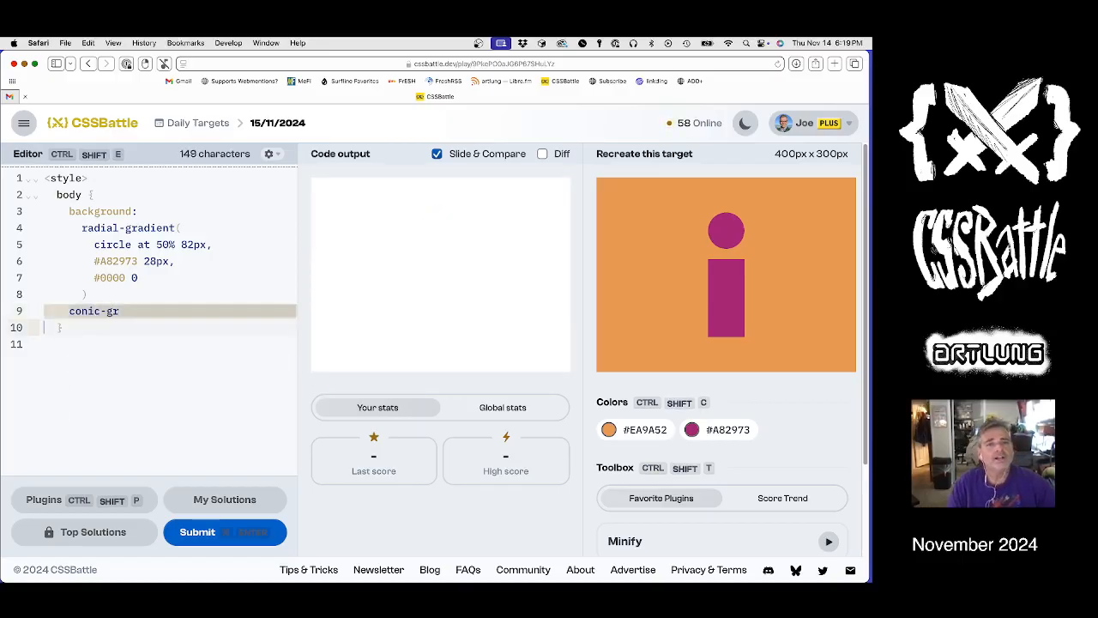
pyautogui.press('super+z')
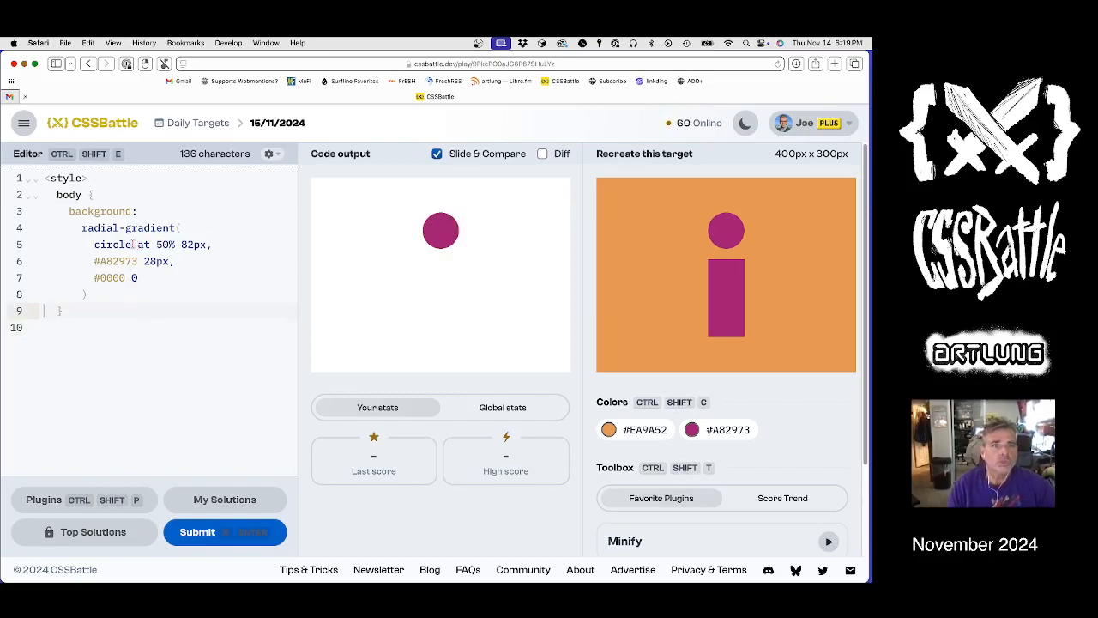
pyautogui.click(138, 244)
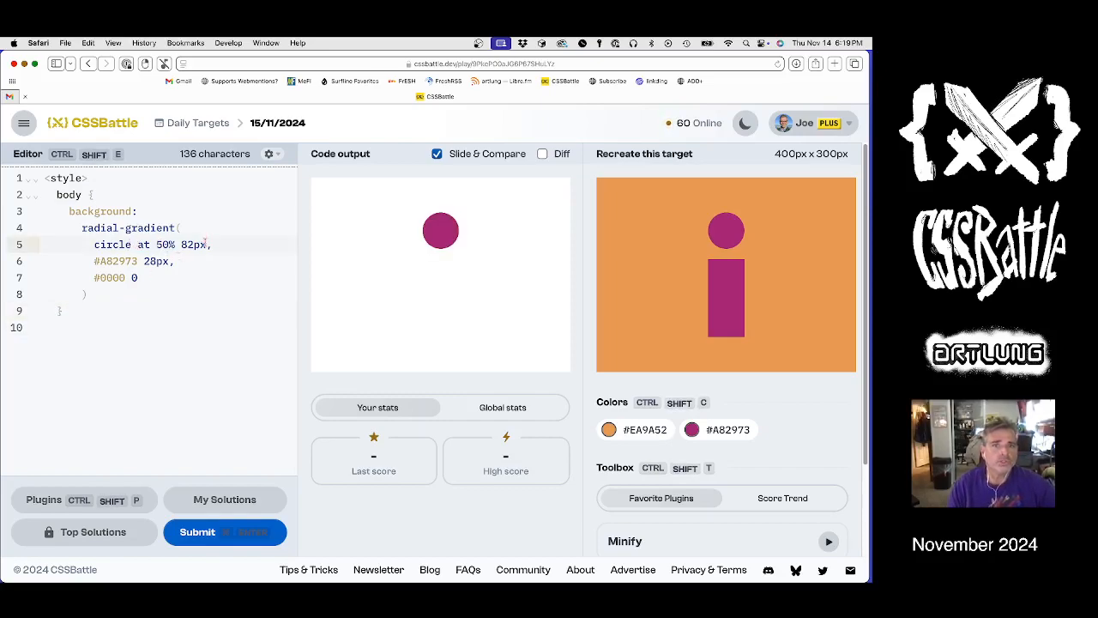
pyautogui.keyDown('shift'); pyautogui.click(205, 244); pyautogui.keyUp('shift')
pyautogui.press('super+x')
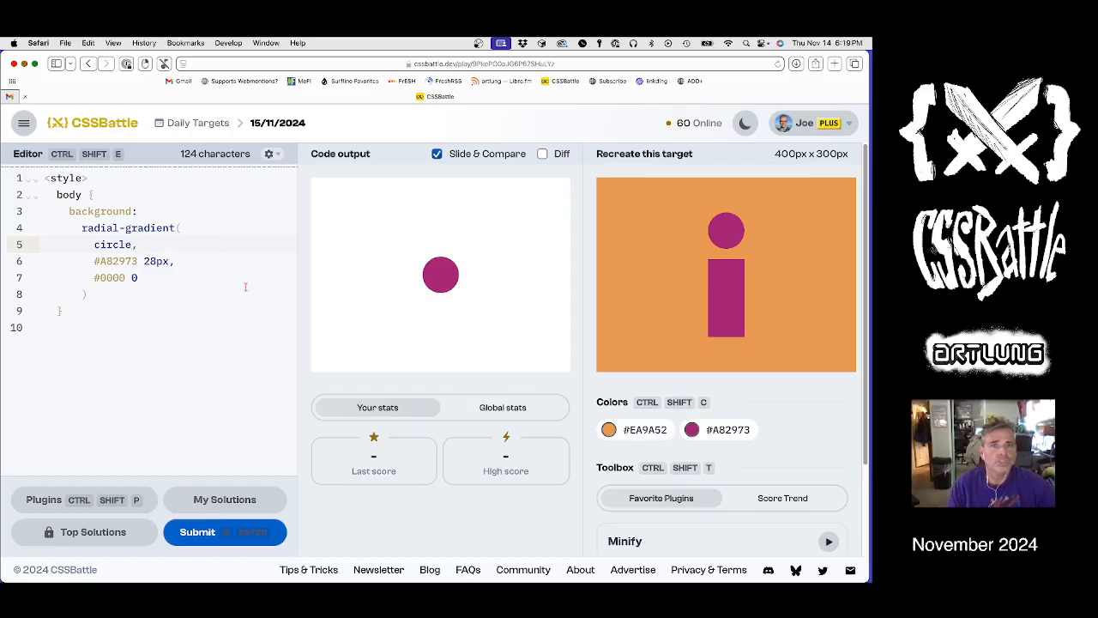
pyautogui.press('super+v')
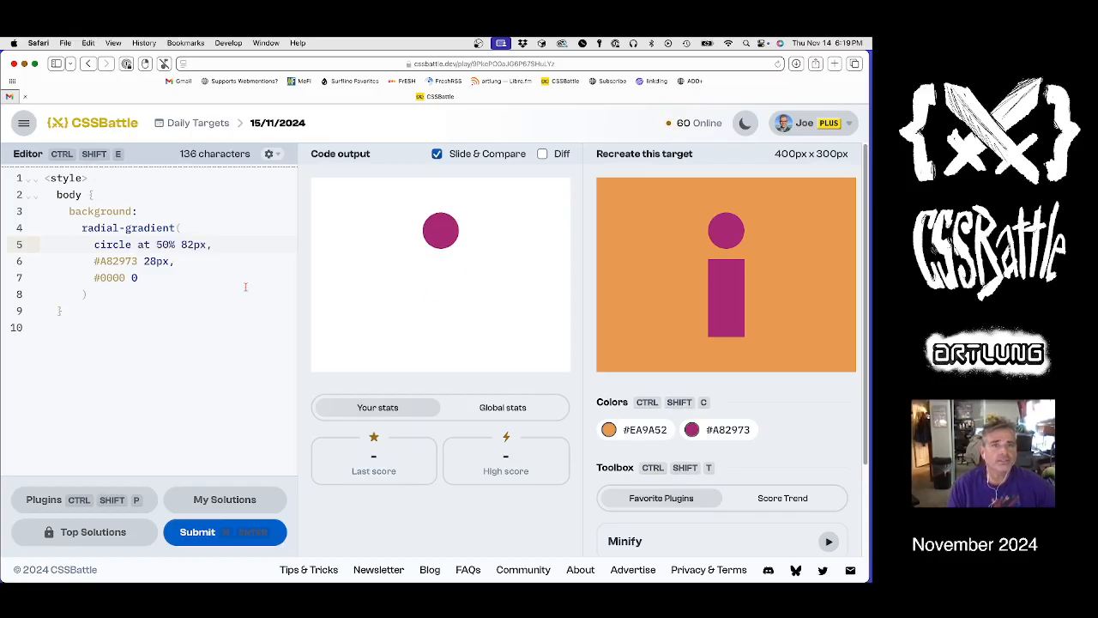
# Move 'at 50% 82px' after the gradient as a background position of 50% -90px, dropping 'at'.
pyautogui.moveTo(133, 245); pyautogui.dragTo(207, 245)
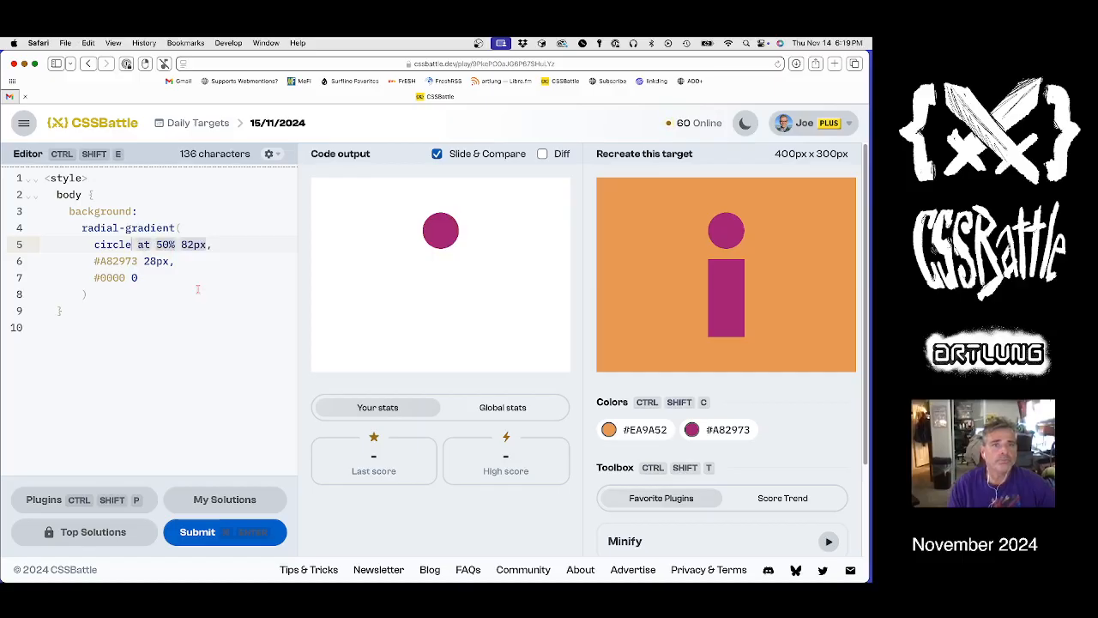
pyautogui.press('super+x')
pyautogui.click(127, 294)
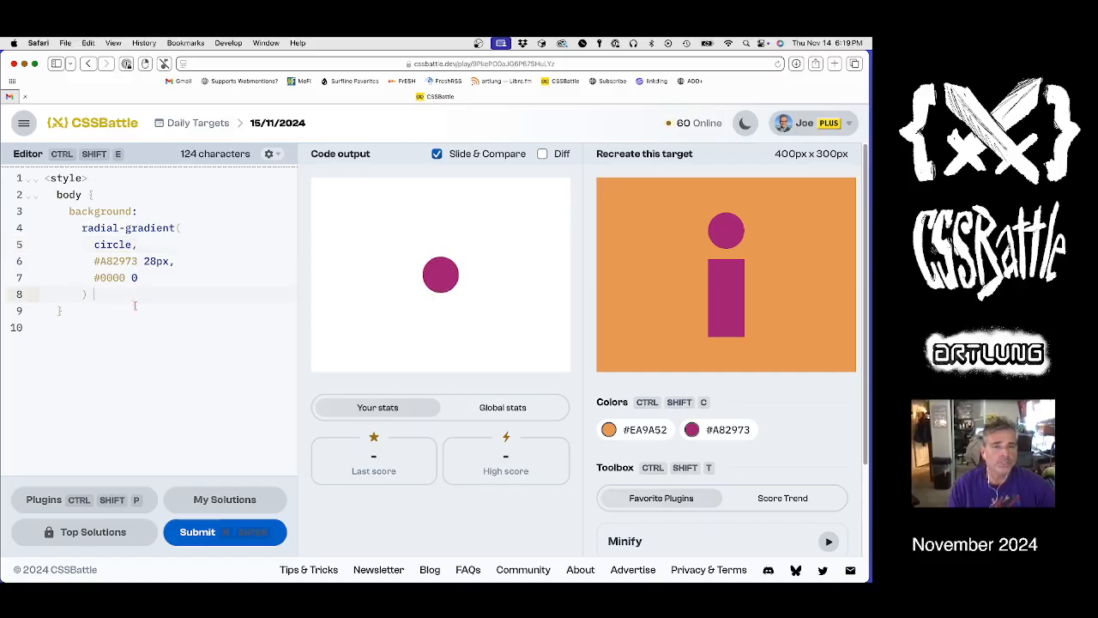
pyautogui.press('super+v')
pyautogui.press('Left')
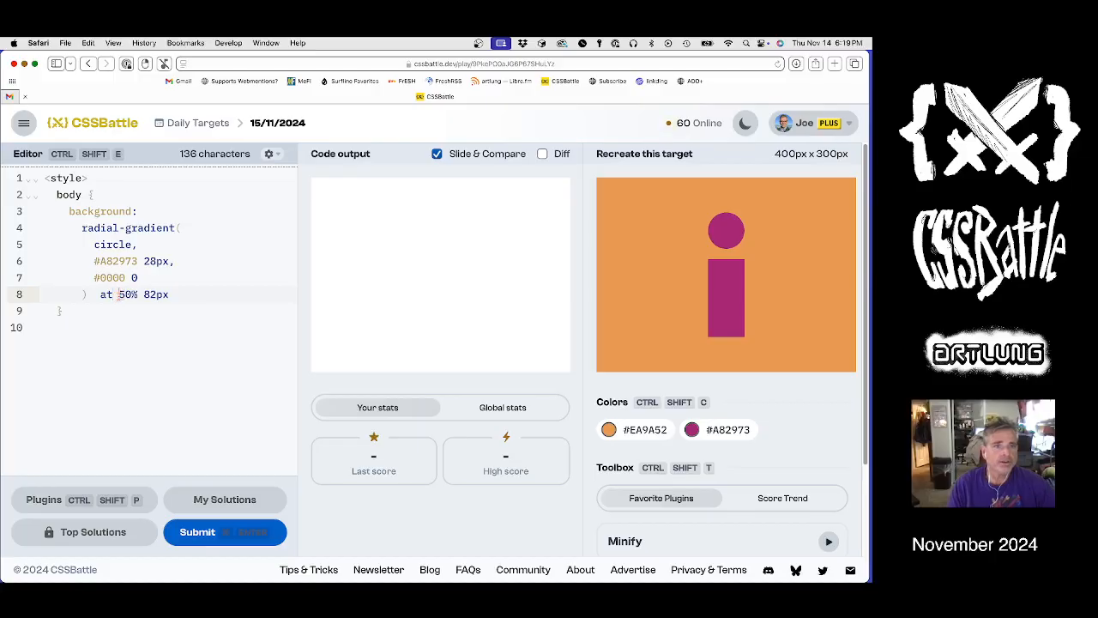
pyautogui.hotkey('shift', 'Left')
pyautogui.hotkey('shift', 'Left')
pyautogui.press('BackSpace')
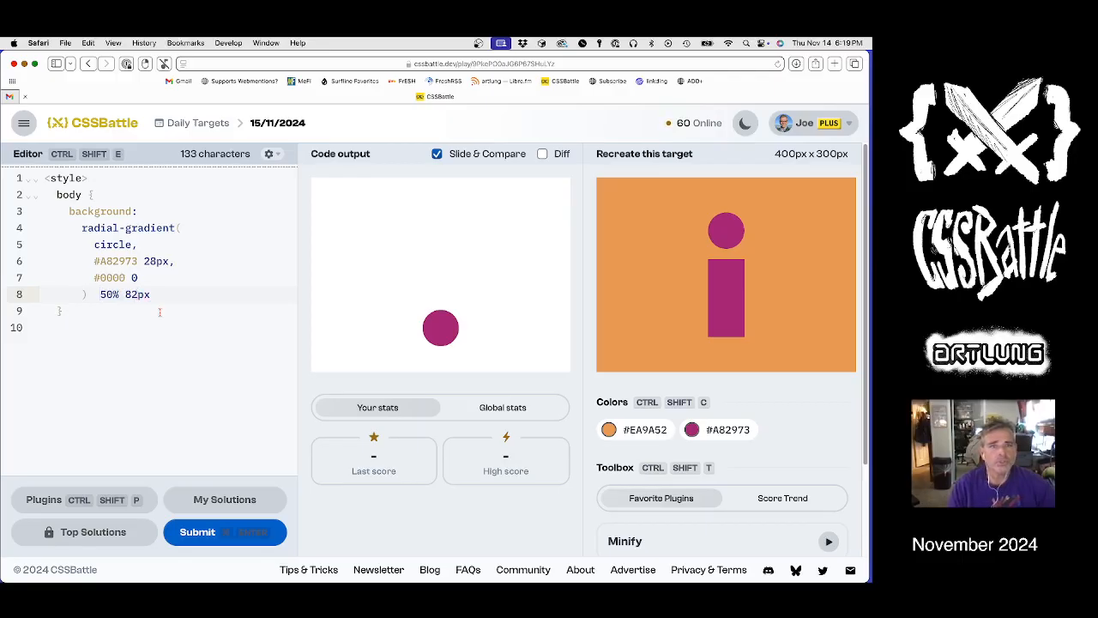
pyautogui.hotkey('shift', 'Left')
pyautogui.hotkey('shift', 'Left')
pyautogui.hotkey('shift', 'Left')
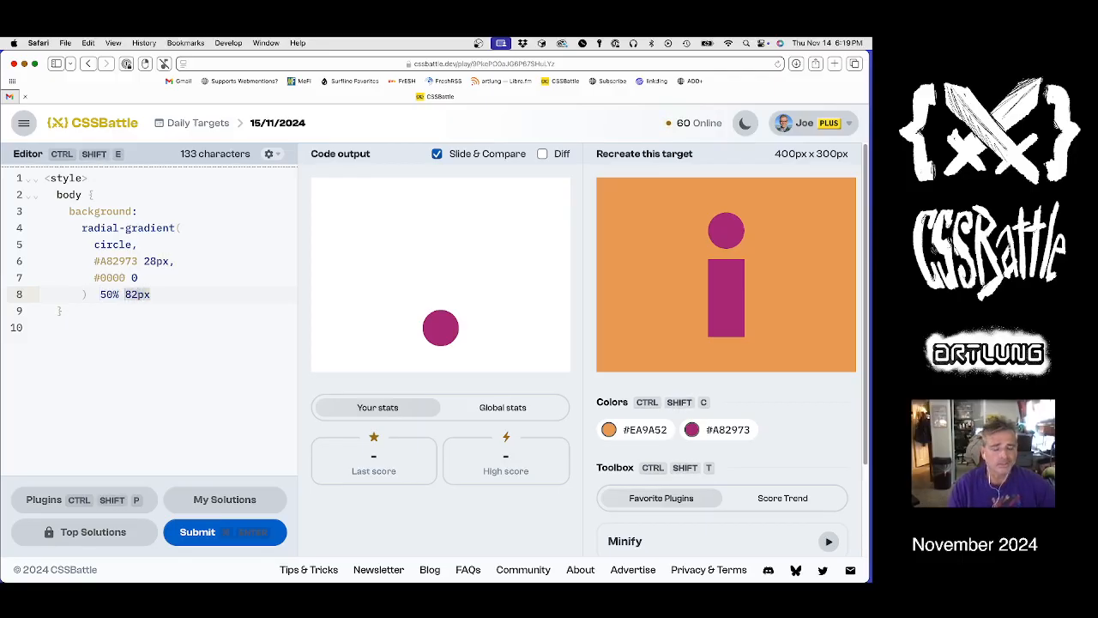
pyautogui.write('10px')
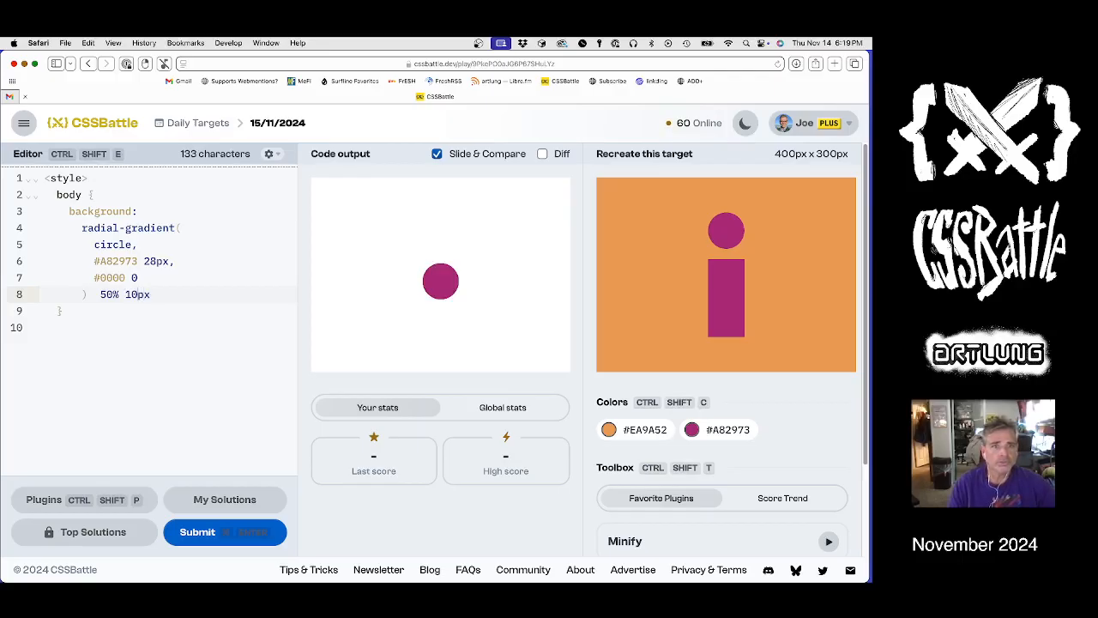
pyautogui.write('-')
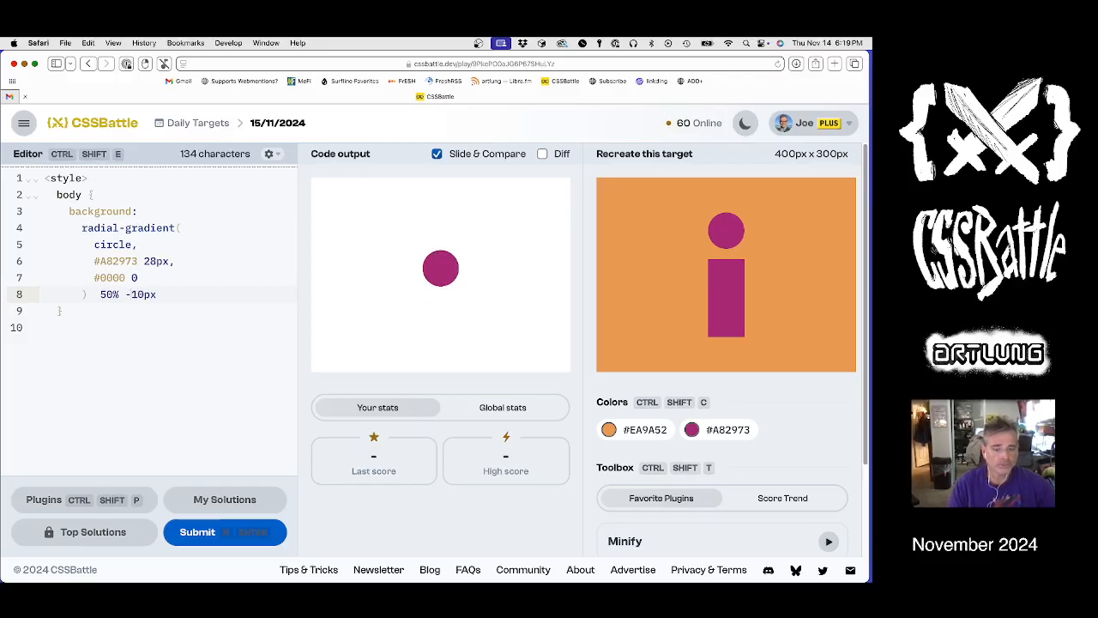
pyautogui.press('BackSpace')
pyautogui.write('9')
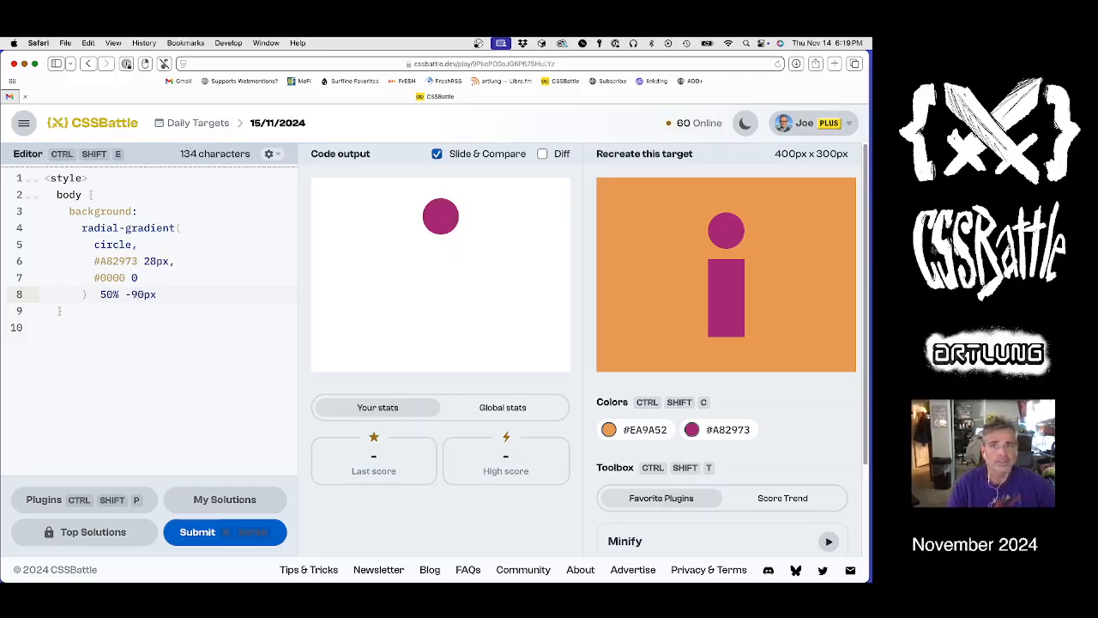
# With Diff on, step the background offset from -90px through -80px and -70px to -68px.
pyautogui.click(543, 154)
pyautogui.click(117, 294)
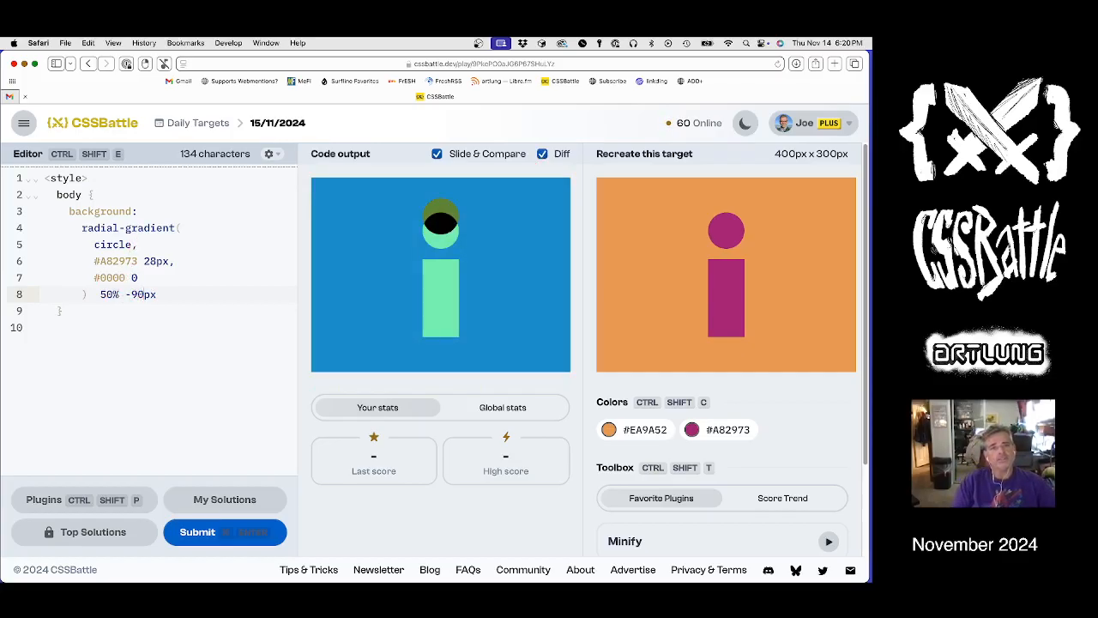
pyautogui.hotkey('alt', 'Up')
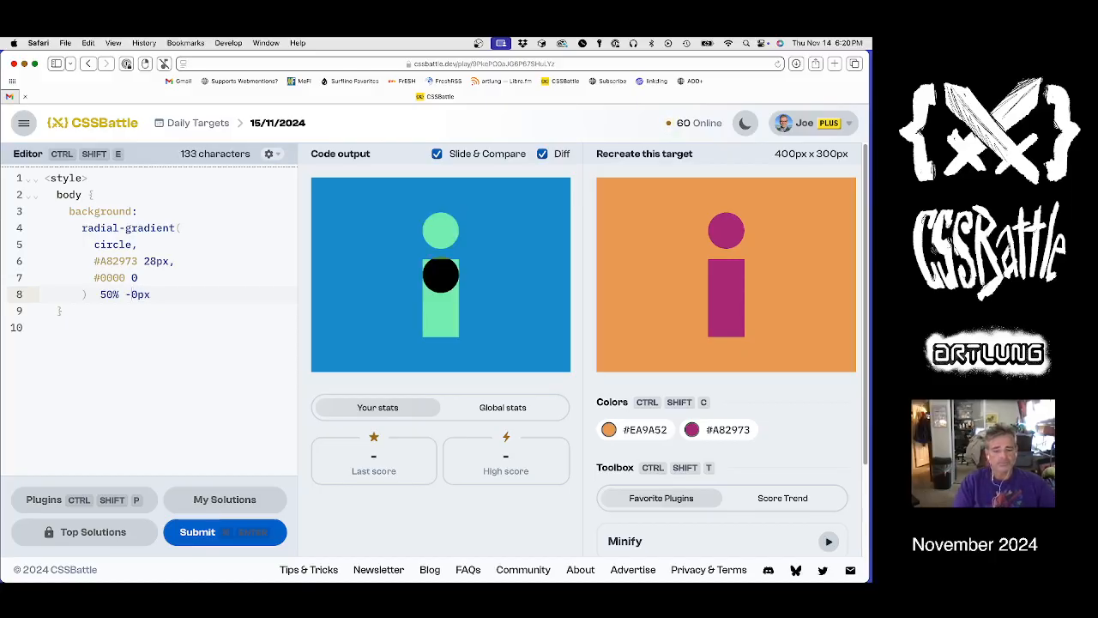
pyautogui.hotkey('alt', 'Down')
pyautogui.hotkey('alt', 'Up')
pyautogui.hotkey('alt', 'Down')
pyautogui.hotkey('alt', 'Up')
pyautogui.hotkey('alt', 'Up')
pyautogui.write('7')
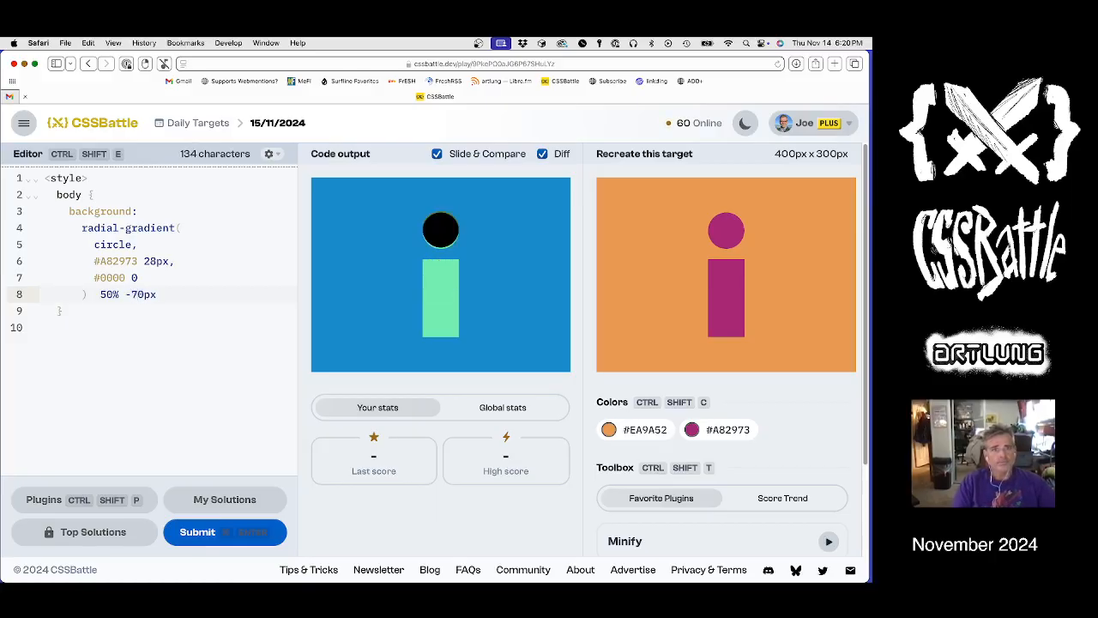
pyautogui.press('BackSpace')
pyautogui.press('BackSpace')
pyautogui.write('69')
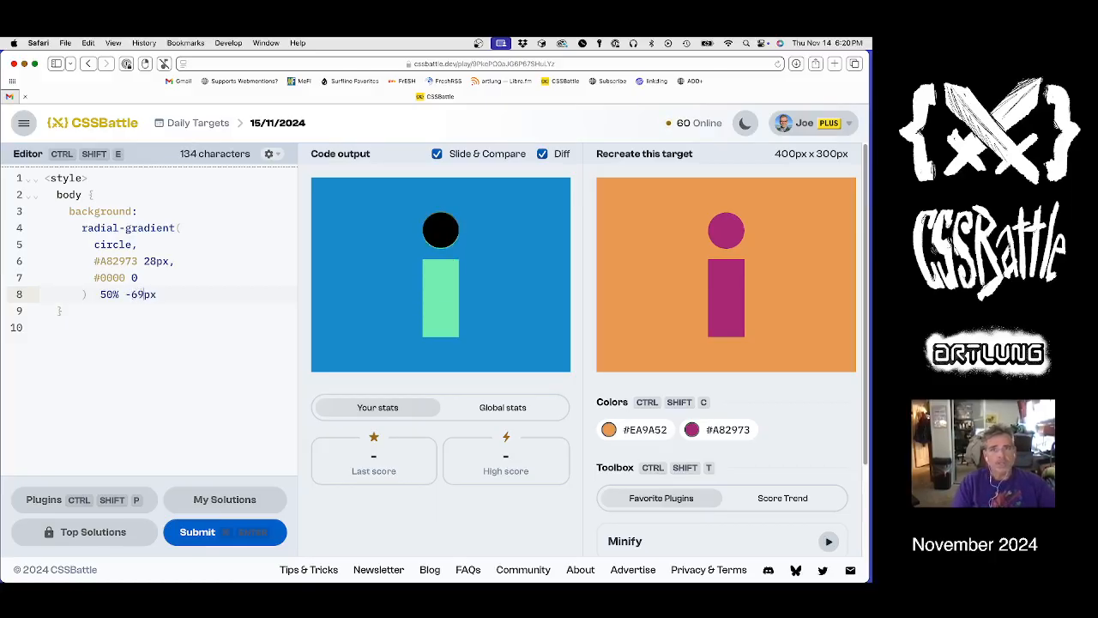
pyautogui.press('BackSpace')
pyautogui.write('8')
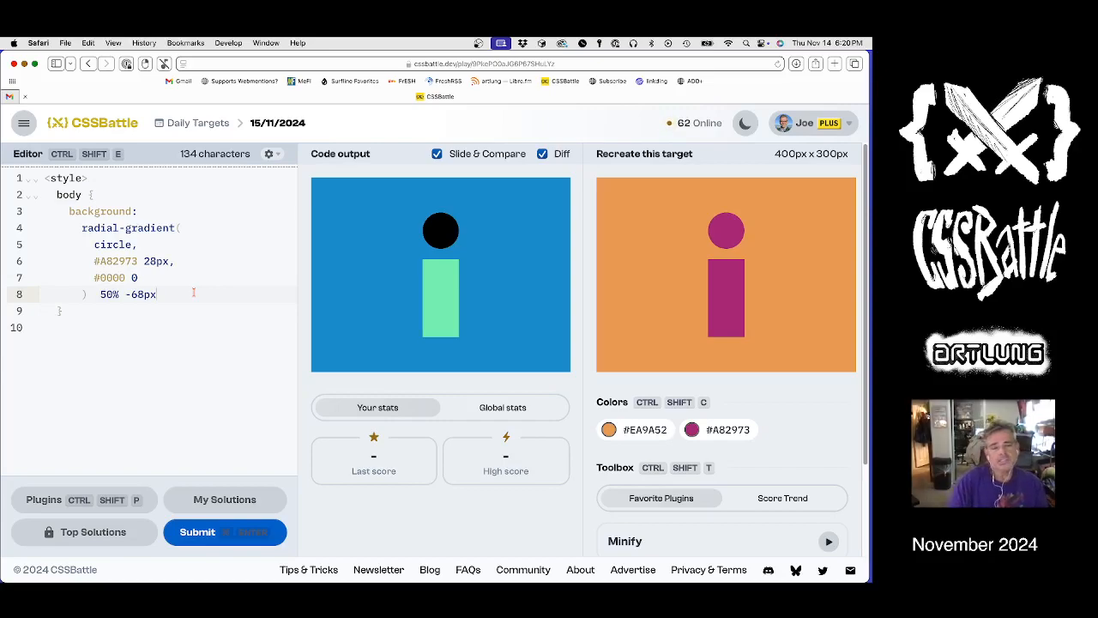
pyautogui.write('/ au')
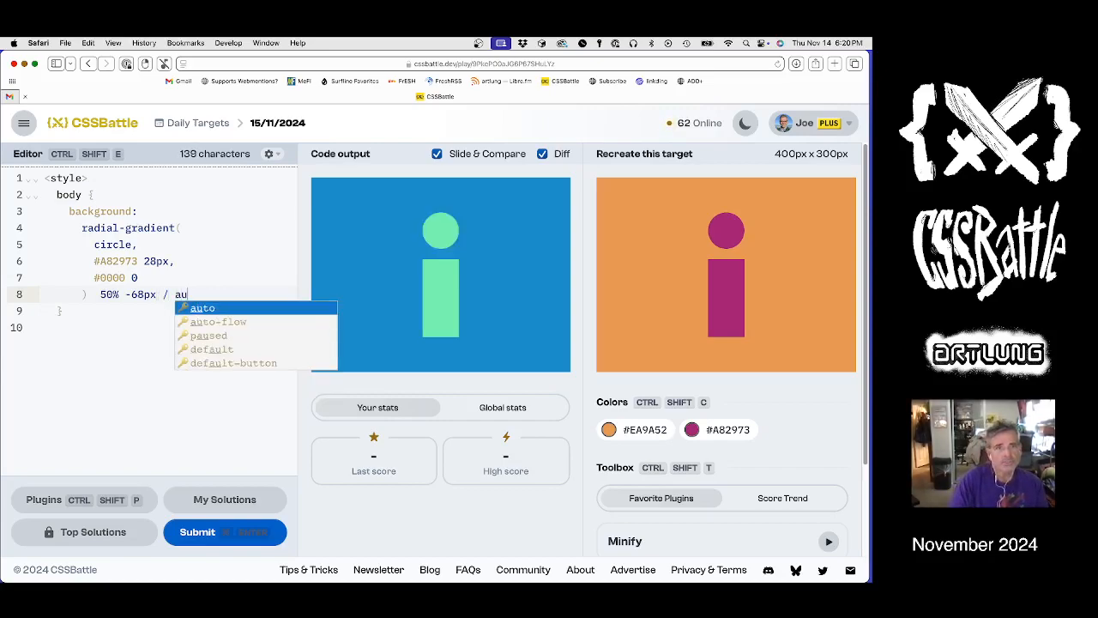
pyautogui.write('to')
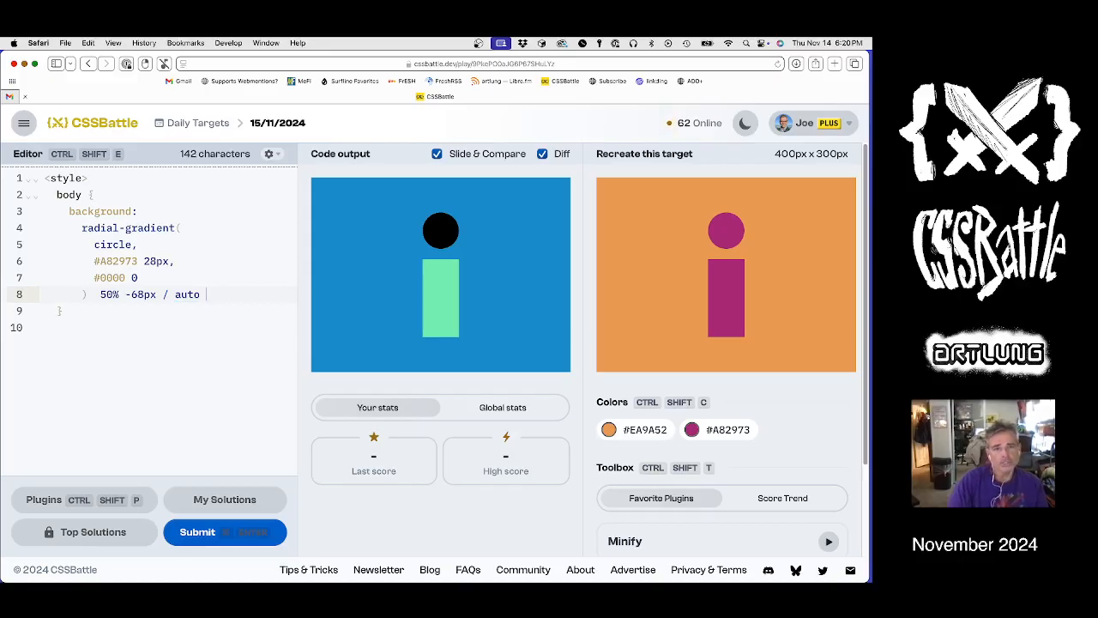
pyautogui.press('BackSpace')
pyautogui.press('BackSpace')
pyautogui.press('BackSpace')
pyautogui.press('BackSpace')
pyautogui.press('BackSpace')
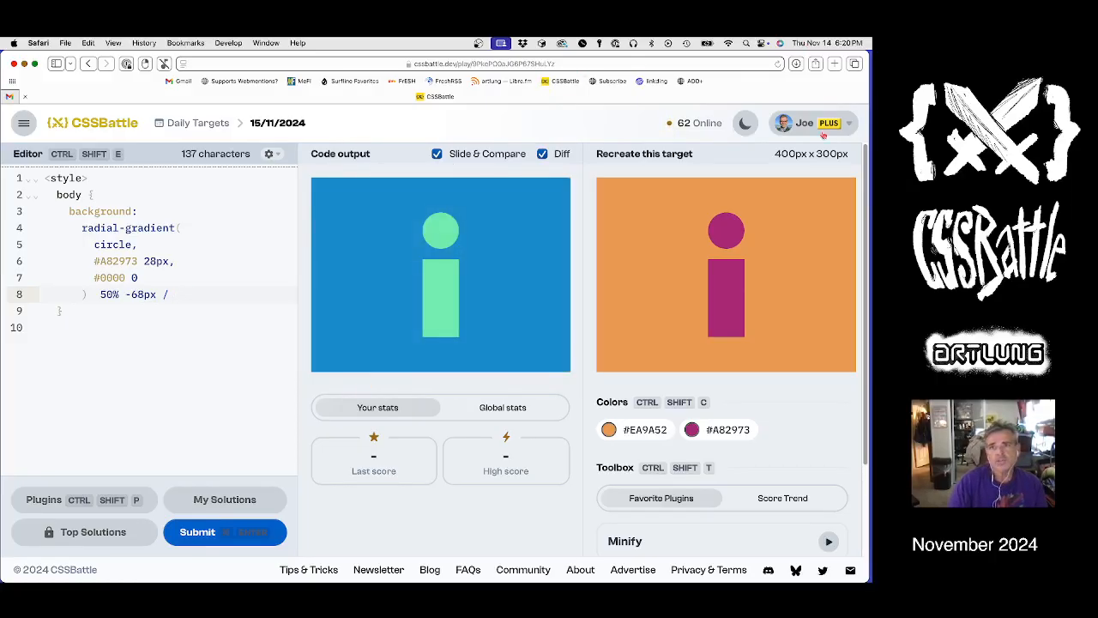
pyautogui.write('a')
pyautogui.press('BackSpace')
pyautogui.write('100% 100%')
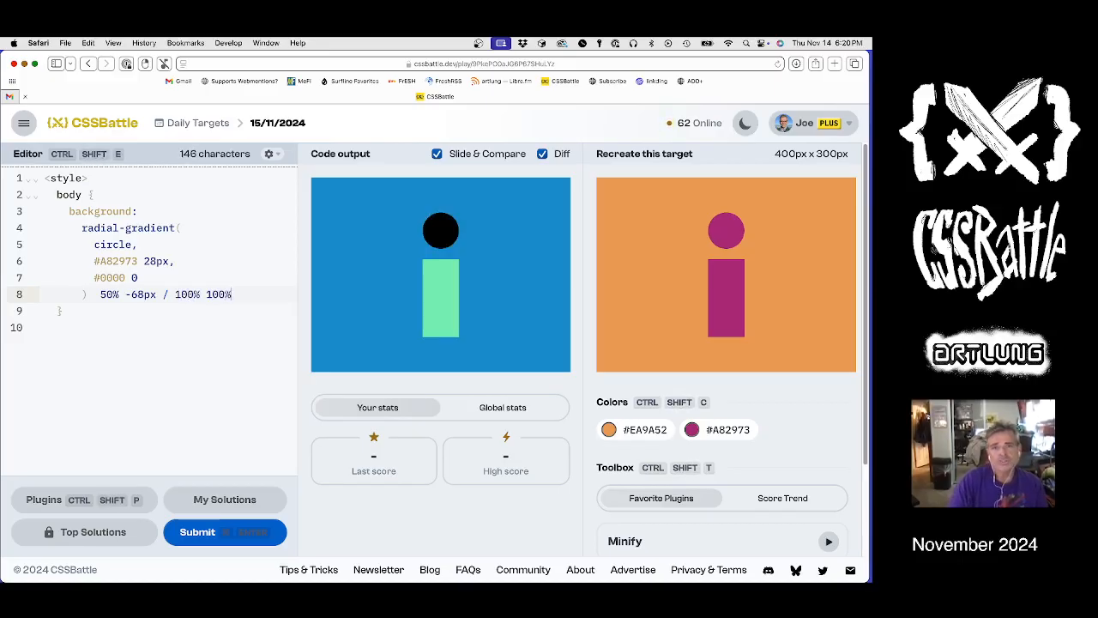
pyautogui.hotkey('shift', 'Left')
pyautogui.hotkey('shift', 'Left')
pyautogui.hotkey('shift', 'Left')
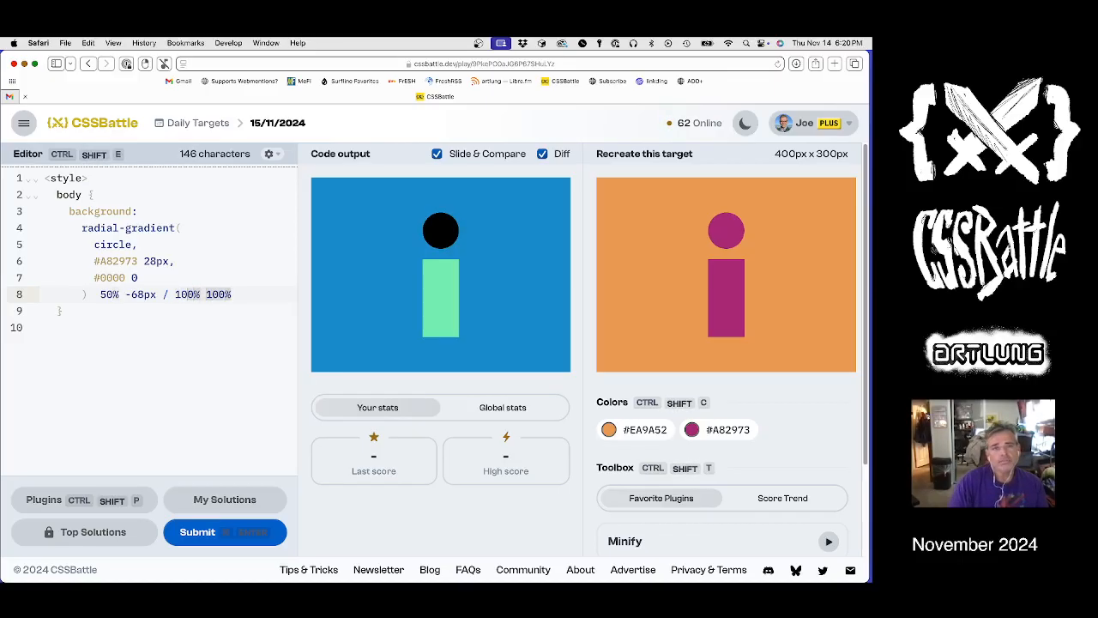
pyautogui.press('BackSpace')
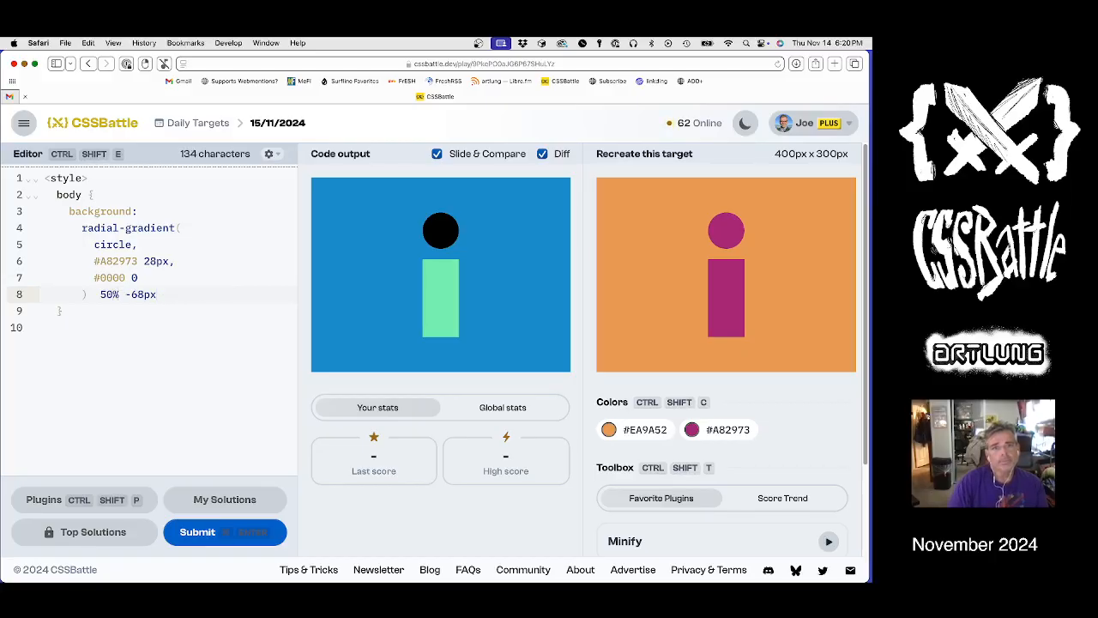
pyautogui.write(',')
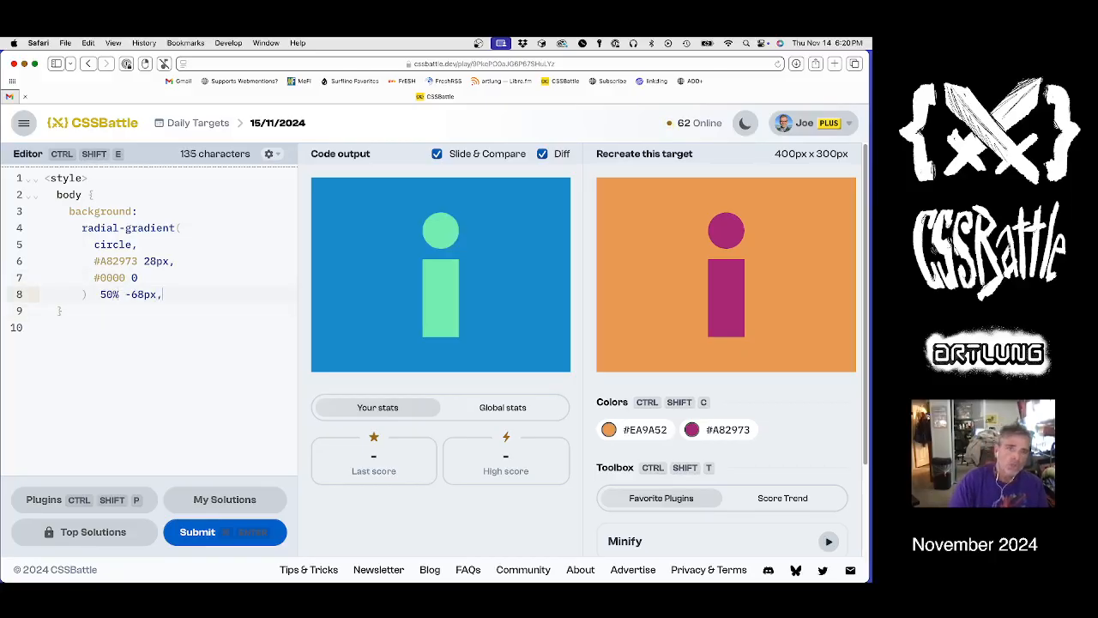
# Add a conic-gradient layer of #EA9A52 270deg then #A82973, without a 0 on the magenta stop.
pyautogui.press('Return')
pyautogui.write('conic')
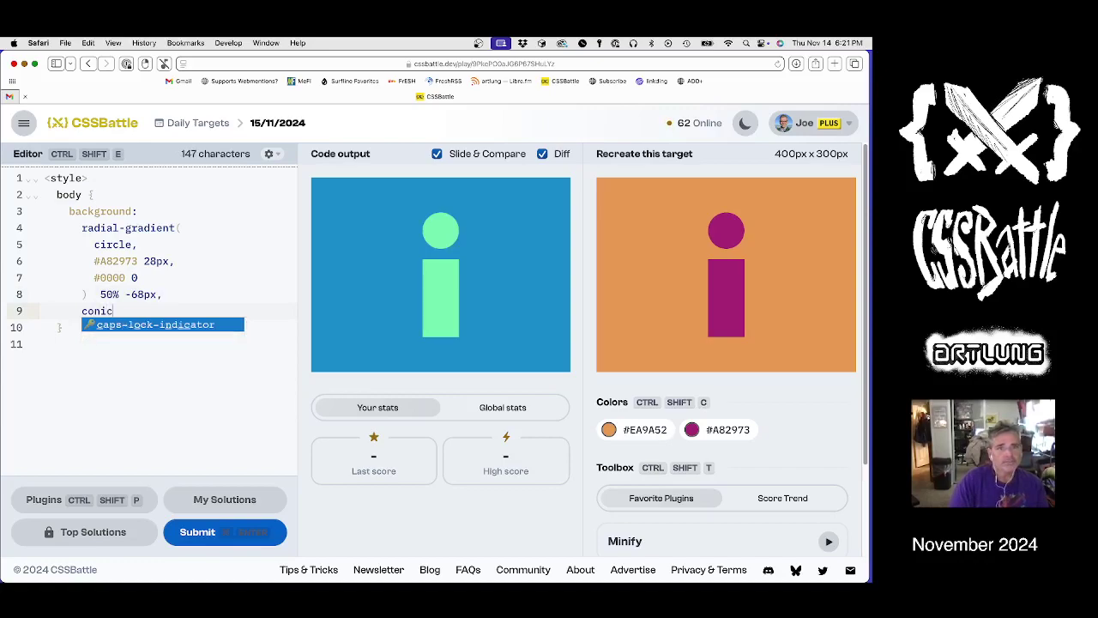
pyautogui.write('-gradient()')
pyautogui.press('Return')
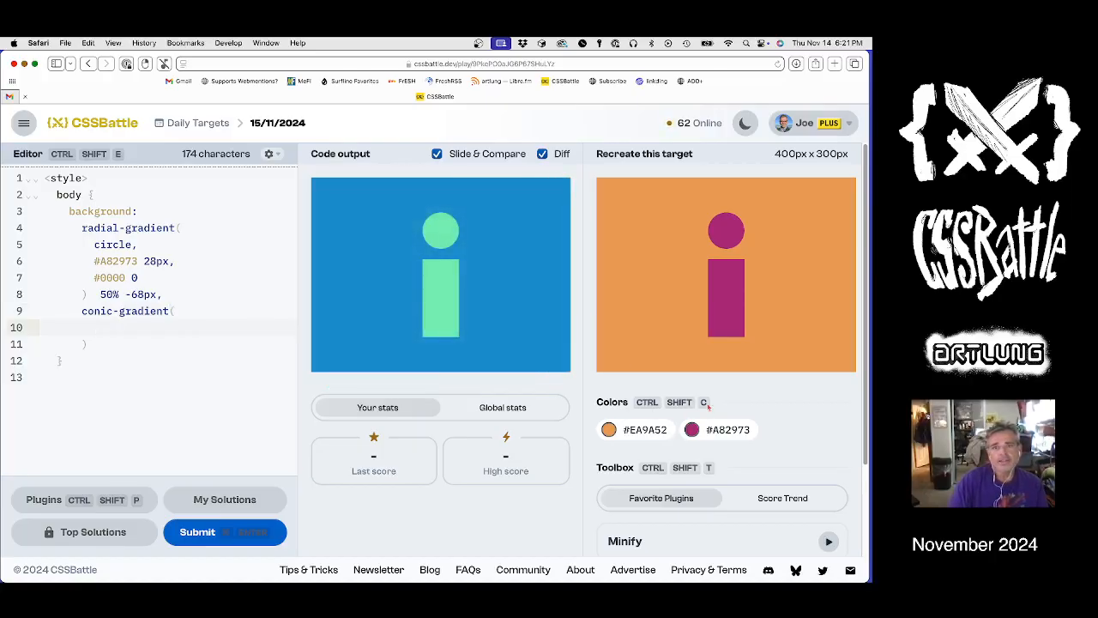
pyautogui.click(644, 429)
pyautogui.write('#EA9A52')
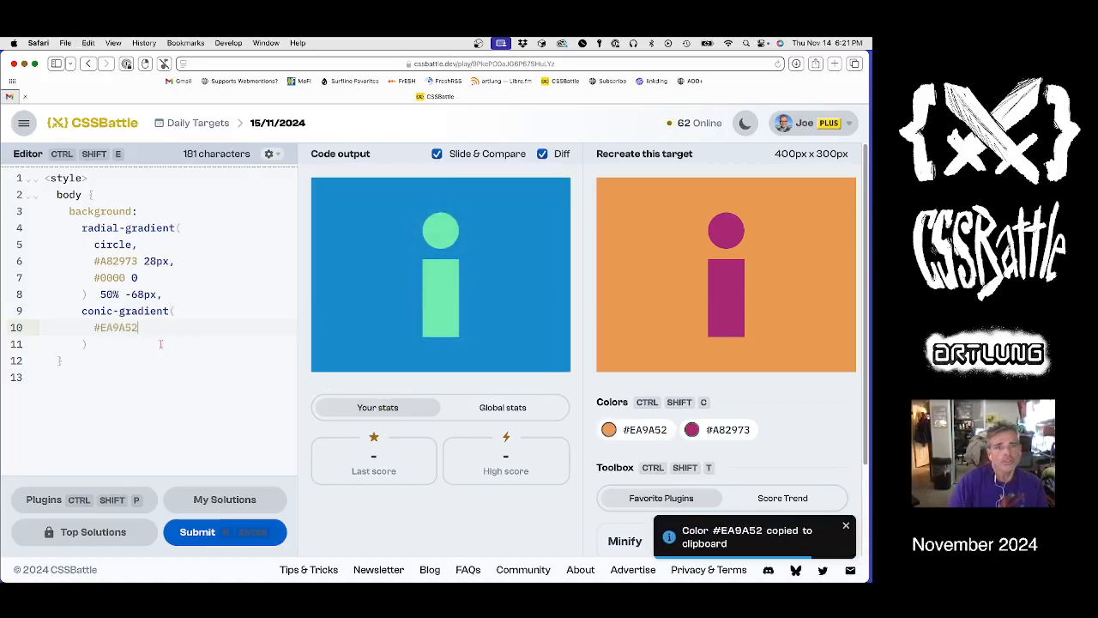
pyautogui.write(' 75%,')
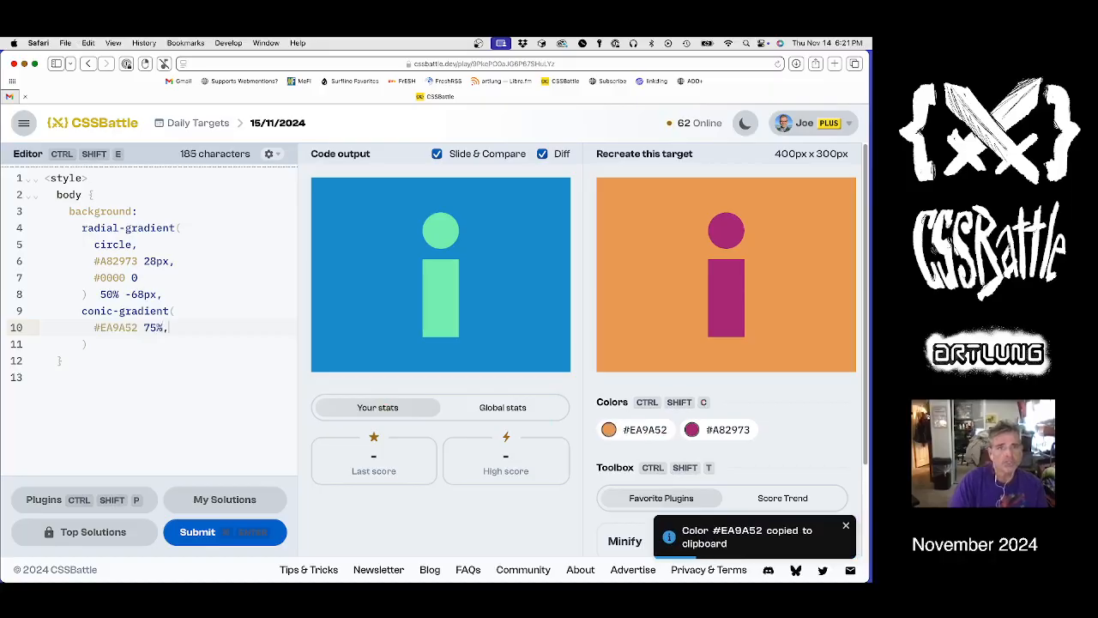
pyautogui.press('Return')
pyautogui.click(692, 429)
pyautogui.press('super+v')
pyautogui.write('0')
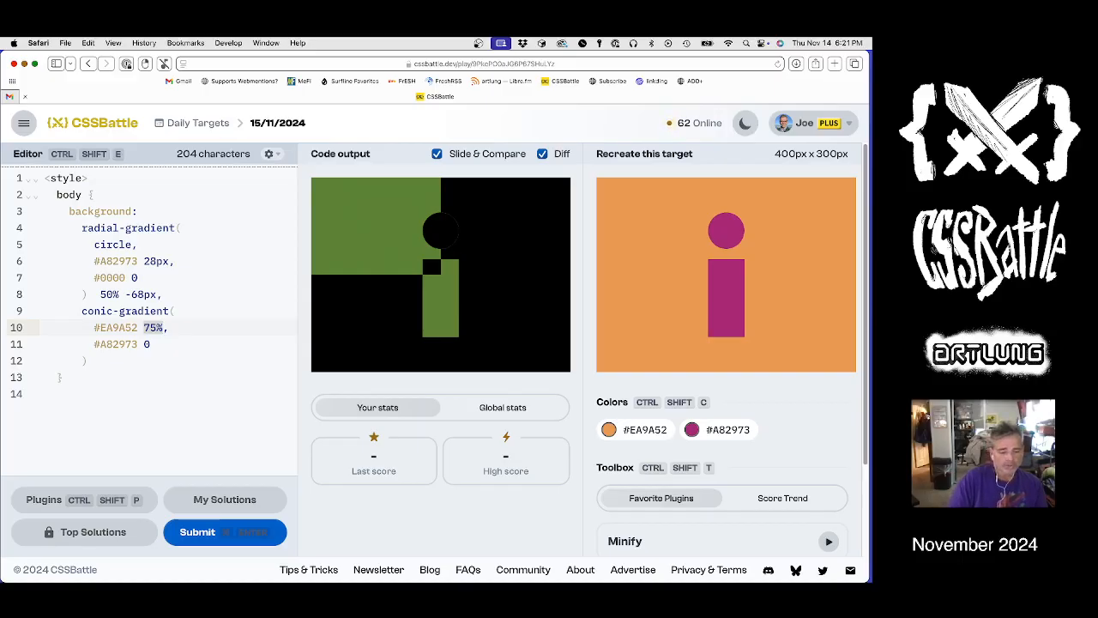
pyautogui.write('270deg')
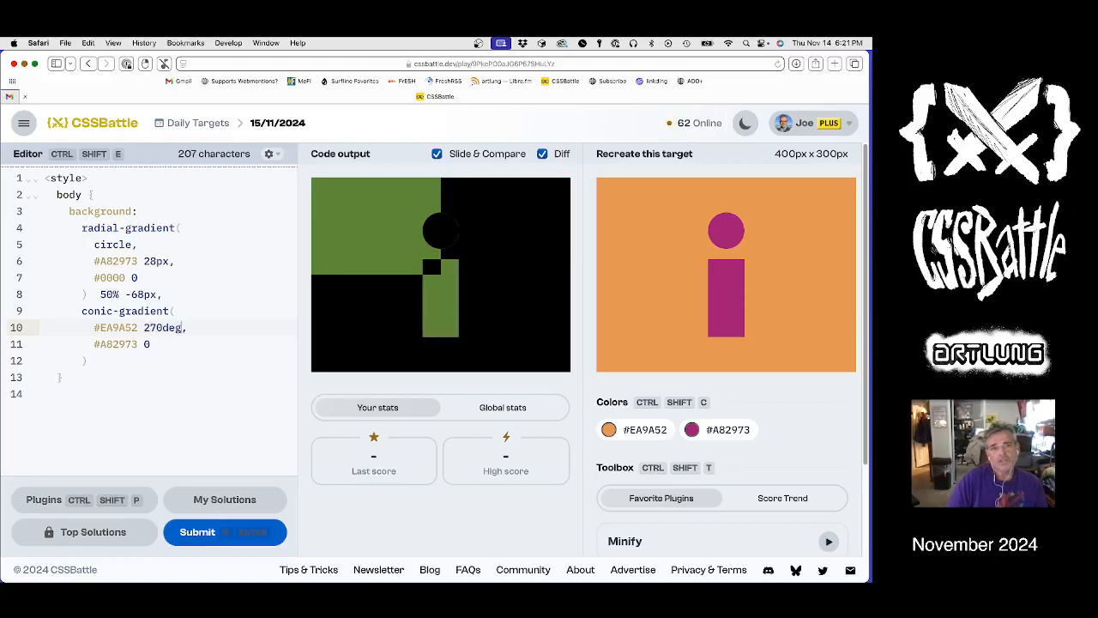
pyautogui.press('Down')
pyautogui.press('BackSpace')
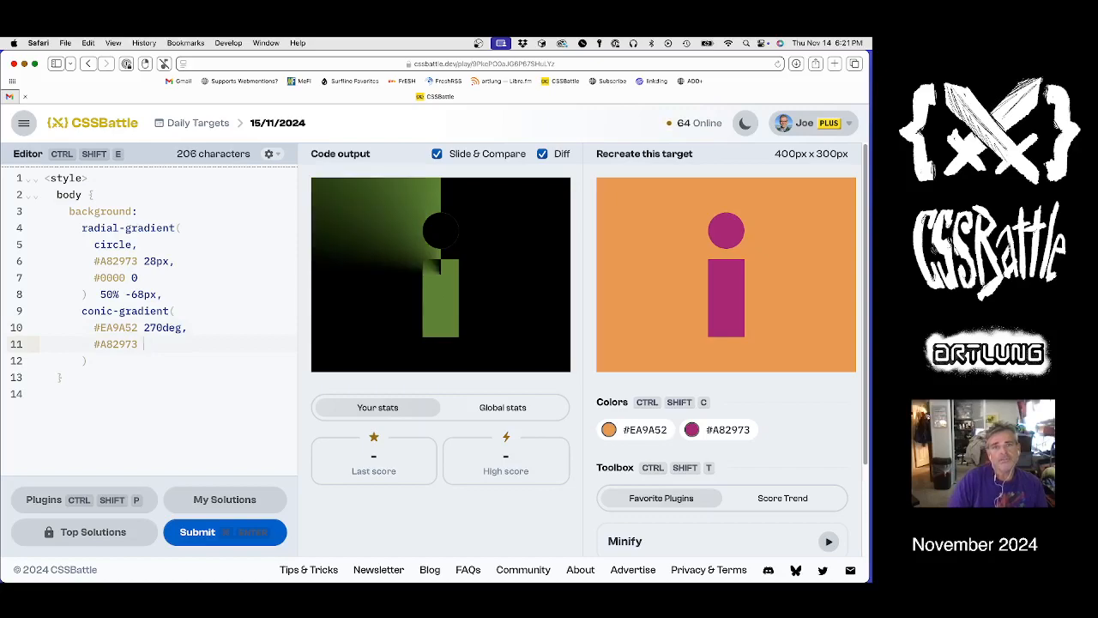
# With Diff off, try 0 and 270deg on the magenta stop and settle on '#A82973 0'.
pyautogui.click(542, 155)
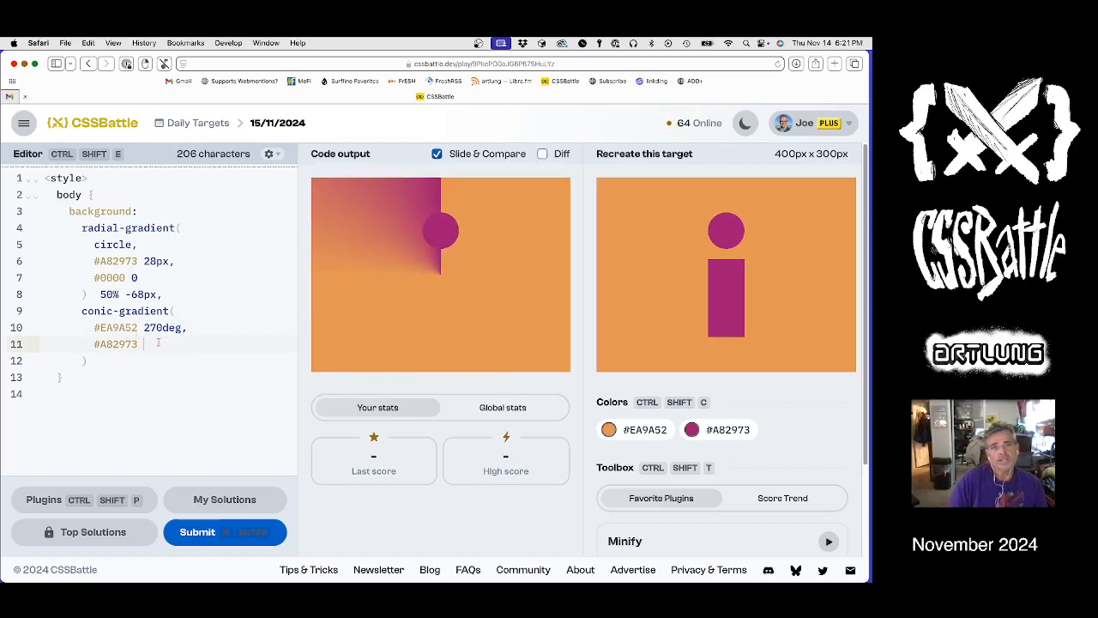
pyautogui.write('0')
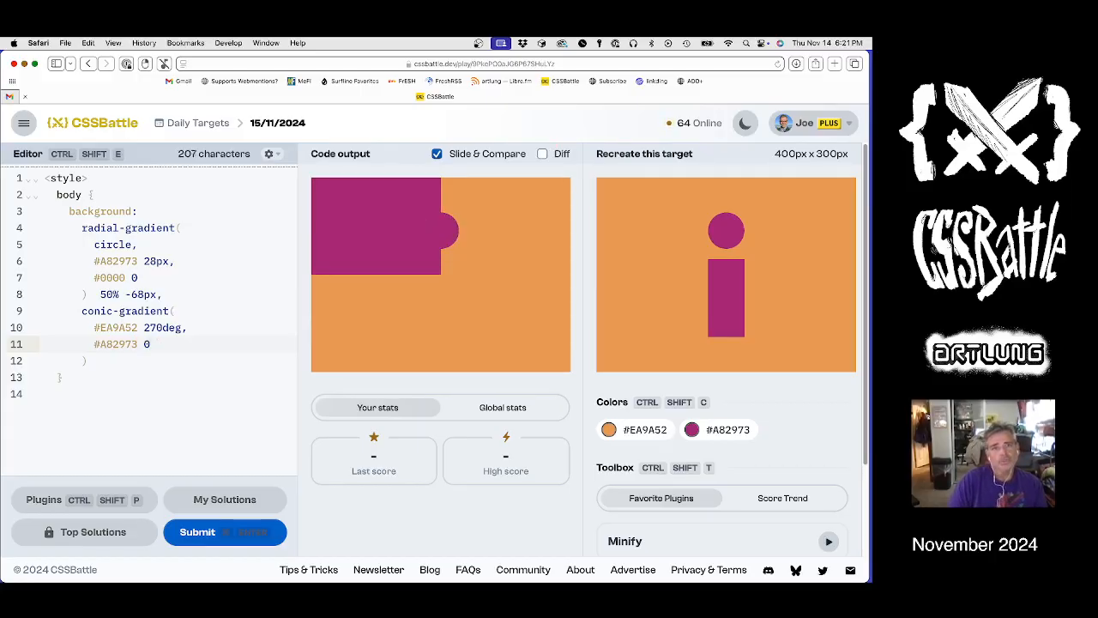
pyautogui.press('BackSpace')
pyautogui.write('2')
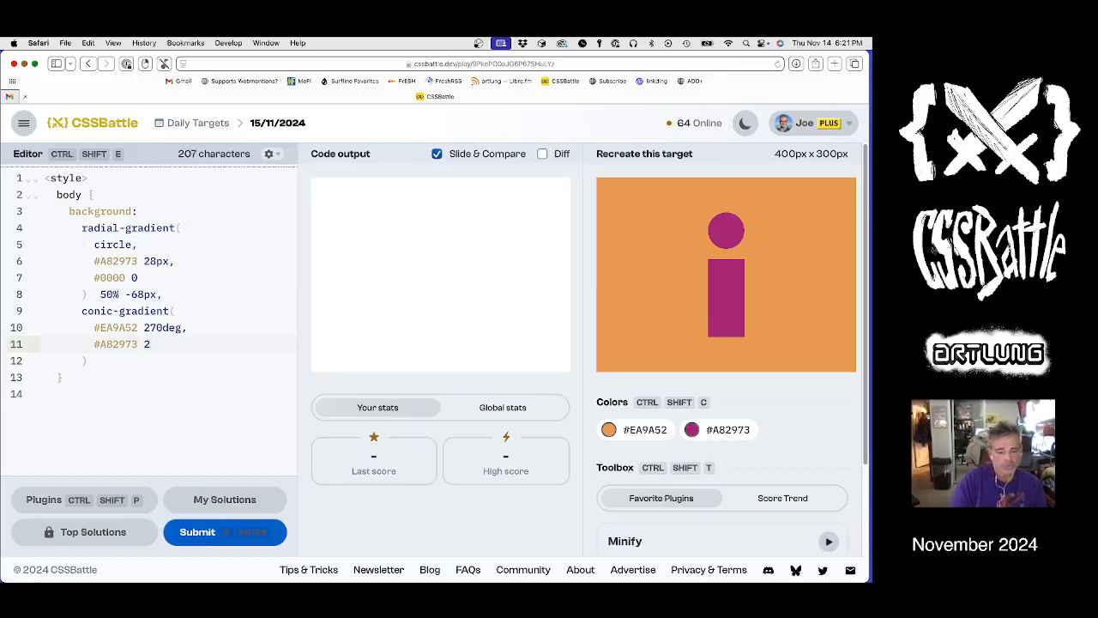
pyautogui.write('70deg')
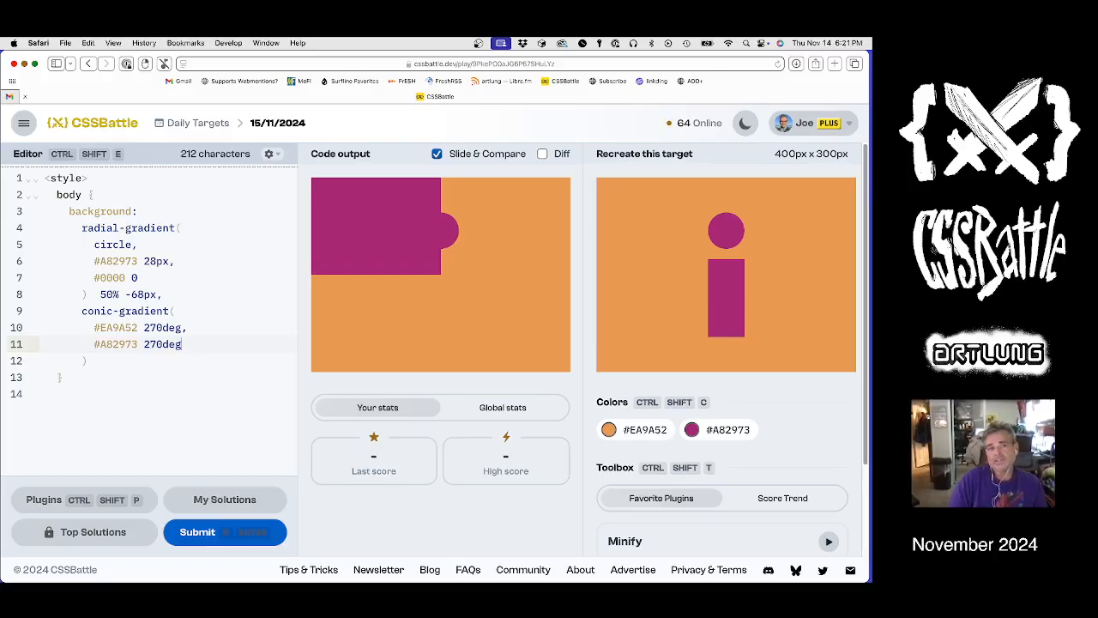
pyautogui.hotkey('shift', 'Left')
pyautogui.hotkey('shift', 'Left')
pyautogui.hotkey('shift', 'Left')
pyautogui.hotkey('shift', 'Left')
pyautogui.hotkey('shift', 'Left')
pyautogui.hotkey('shift', 'Left')
pyautogui.write('0')
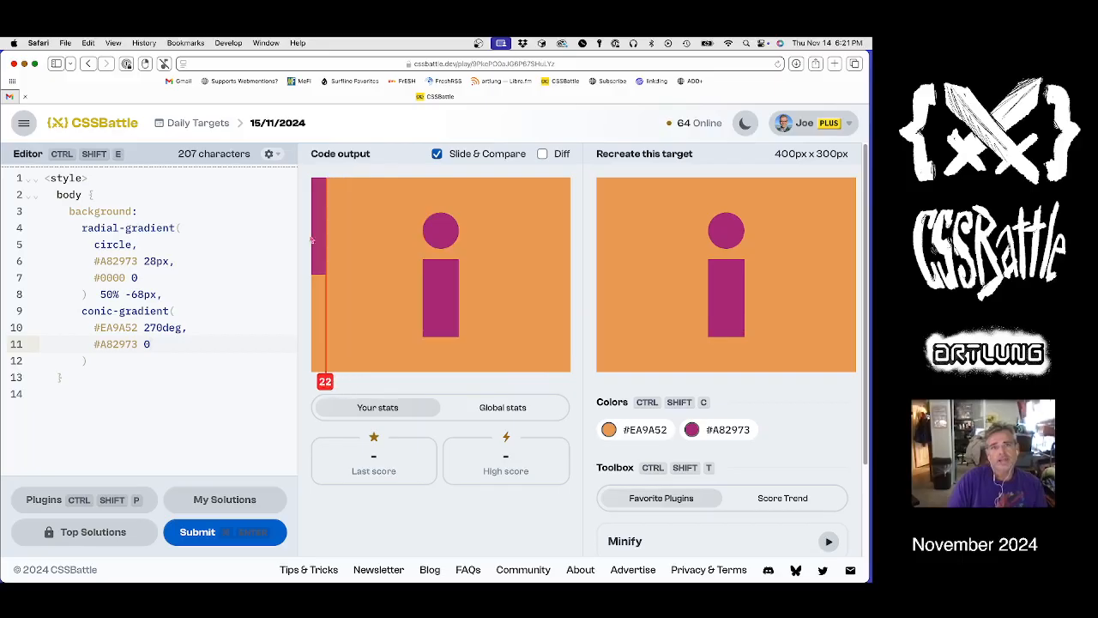
pyautogui.click(109, 358)
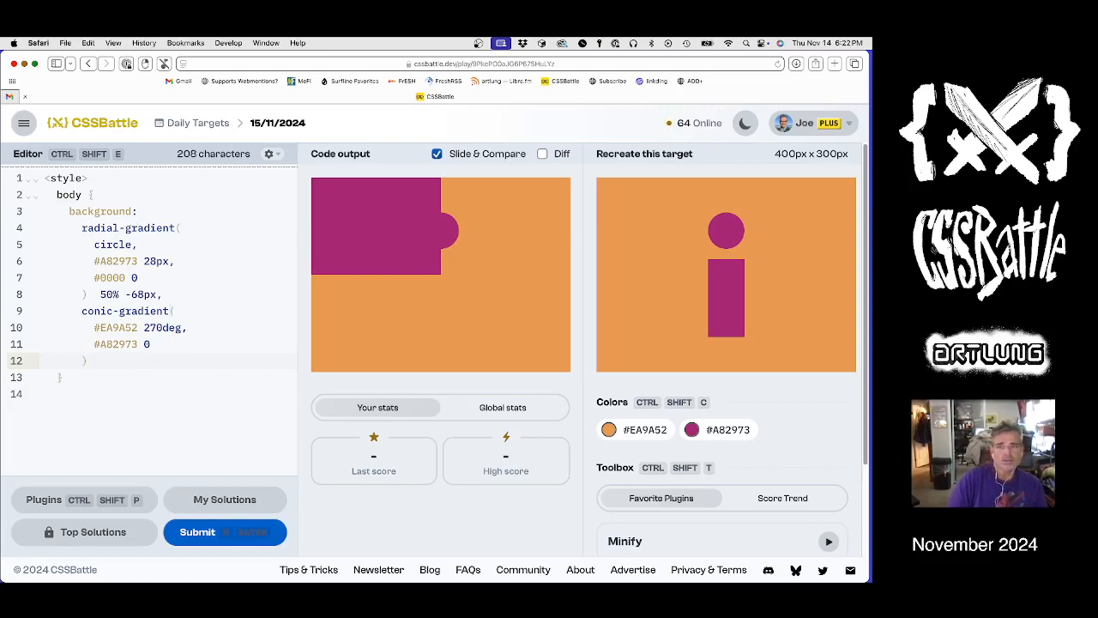
pyautogui.write('0')
# Add an 'at' position line to the conic gradient and raise both values to 20px.
pyautogui.press('BackSpace')
pyautogui.press('Up')
pyautogui.press('Up')
pyautogui.press('Up')
pyautogui.press('Return')
pyautogui.write('at 10px 10px,')
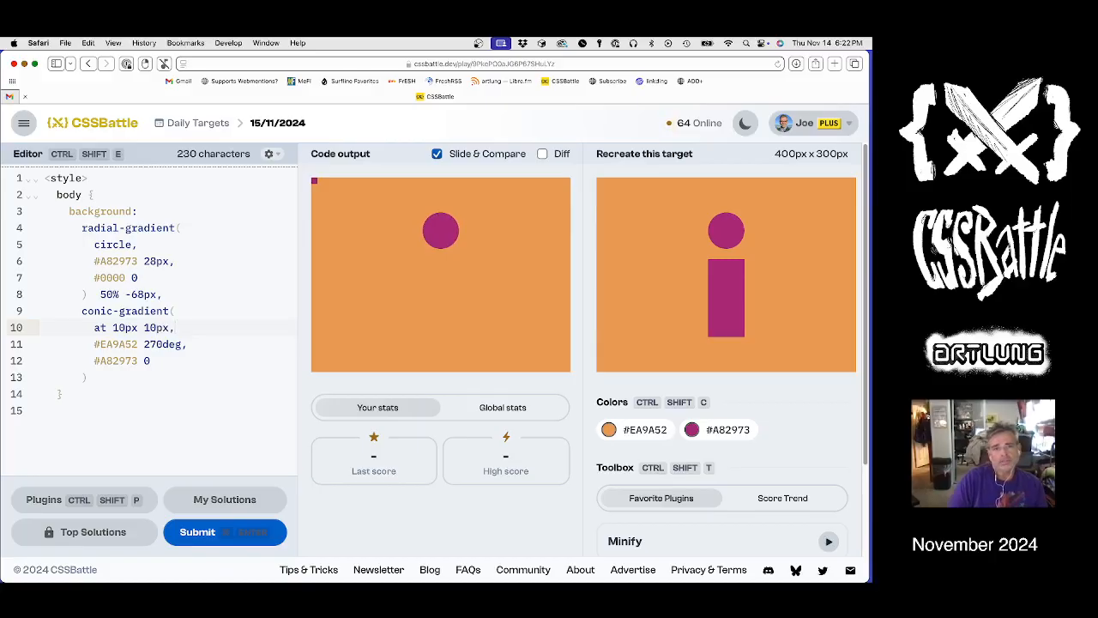
pyautogui.hotkey('alt', 'shift', 'Up')
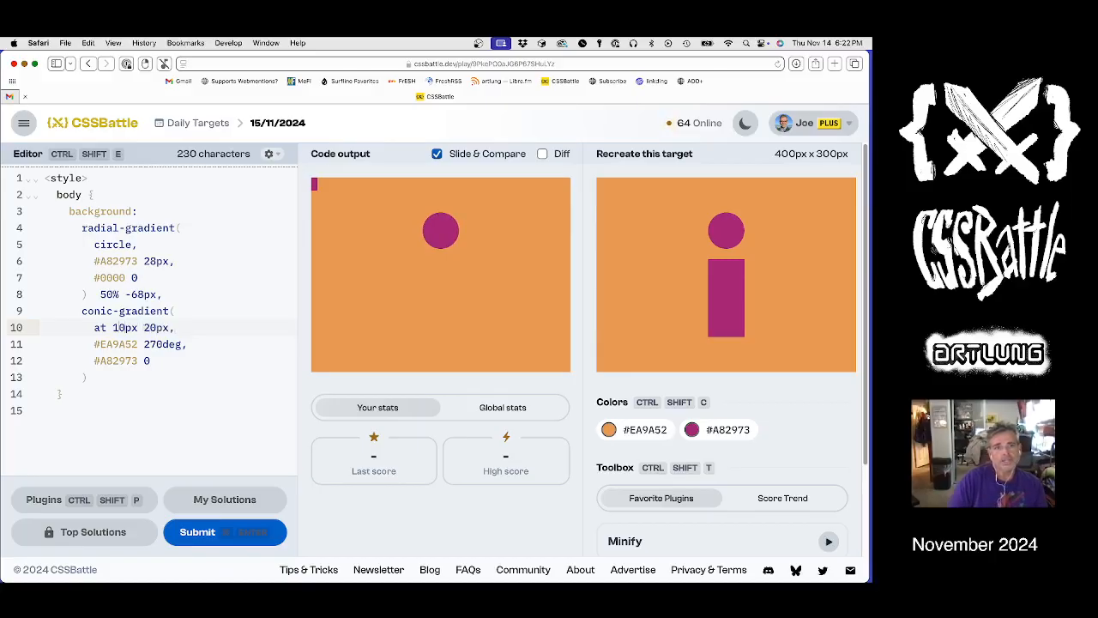
pyautogui.hotkey('alt', 'shift', 'Up')
# Briefly delete and restore the position line to compare output, then move to the gradient's end.
pyautogui.tripleClick(128, 327)
pyautogui.press('BackSpace')
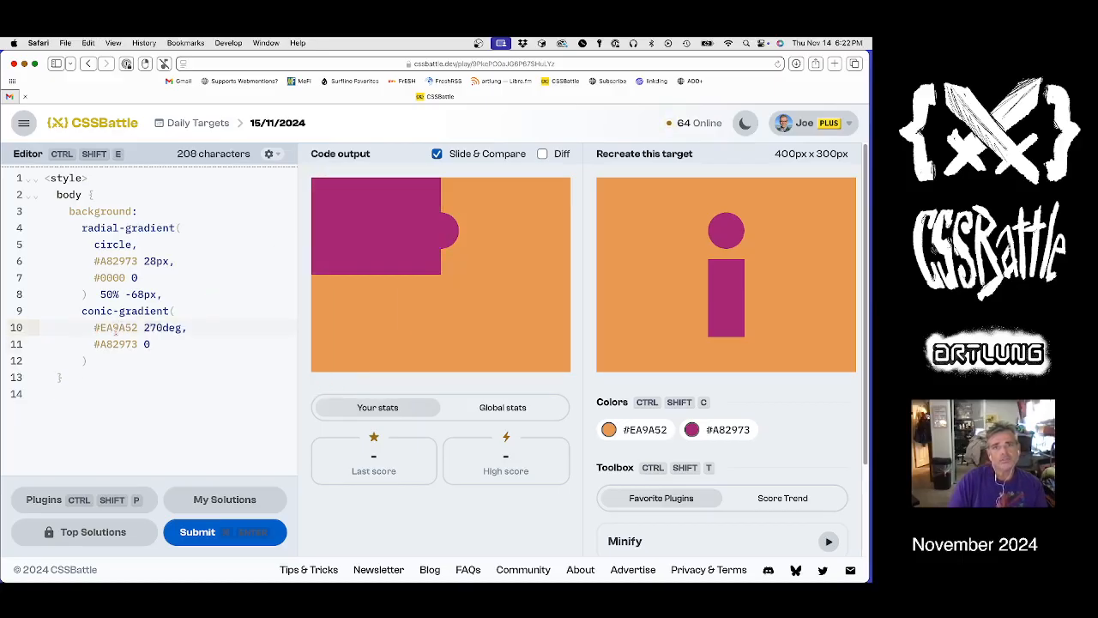
pyautogui.press('super+z')
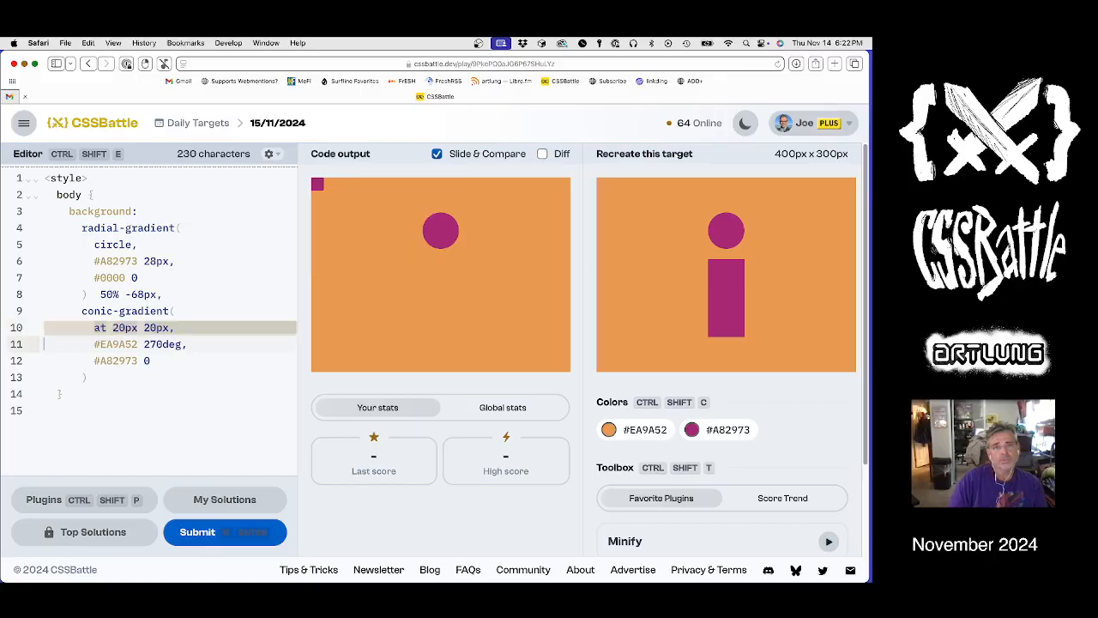
pyautogui.press('Down')
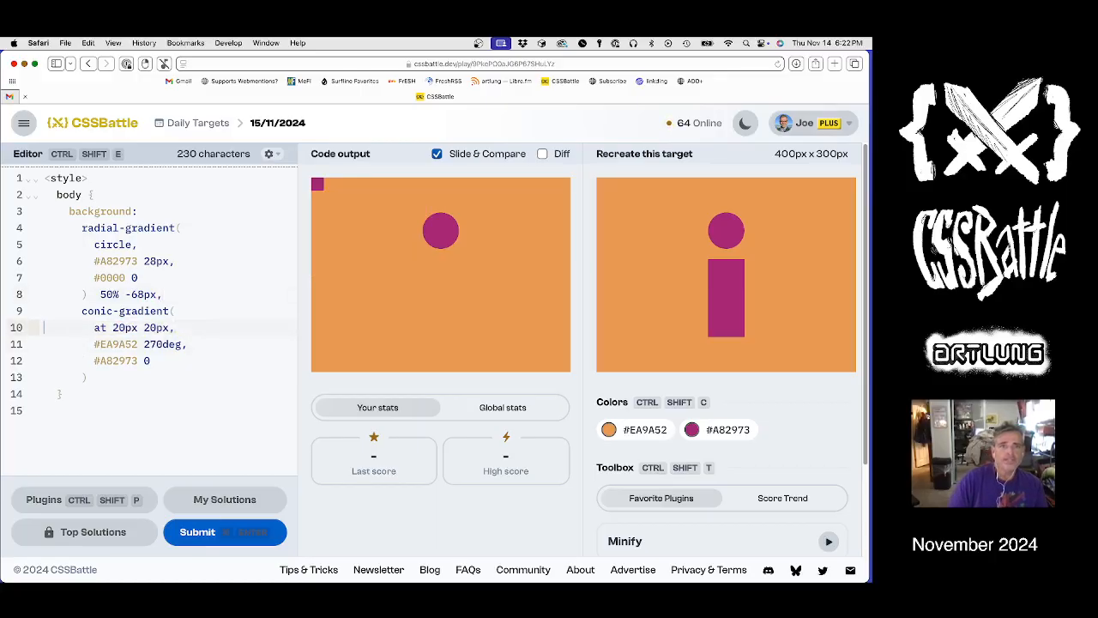
pyautogui.hotkey('shift', 'Up')
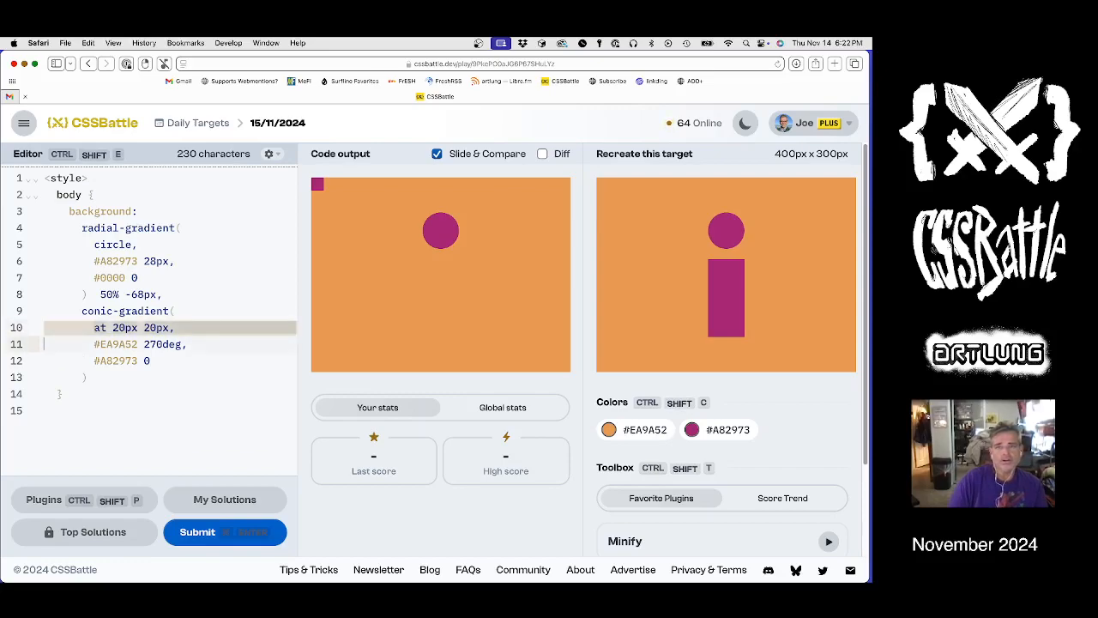
pyautogui.press('Left')
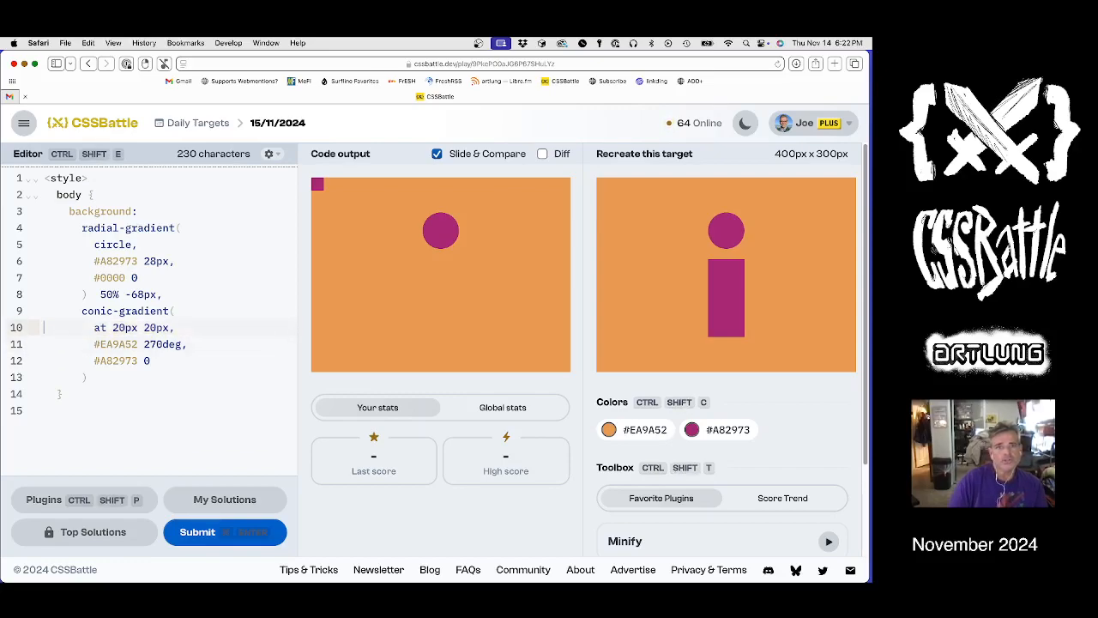
pyautogui.press('Down')
pyautogui.press('Down')
pyautogui.press('Down')
pyautogui.press('Down')
pyautogui.press('Up')
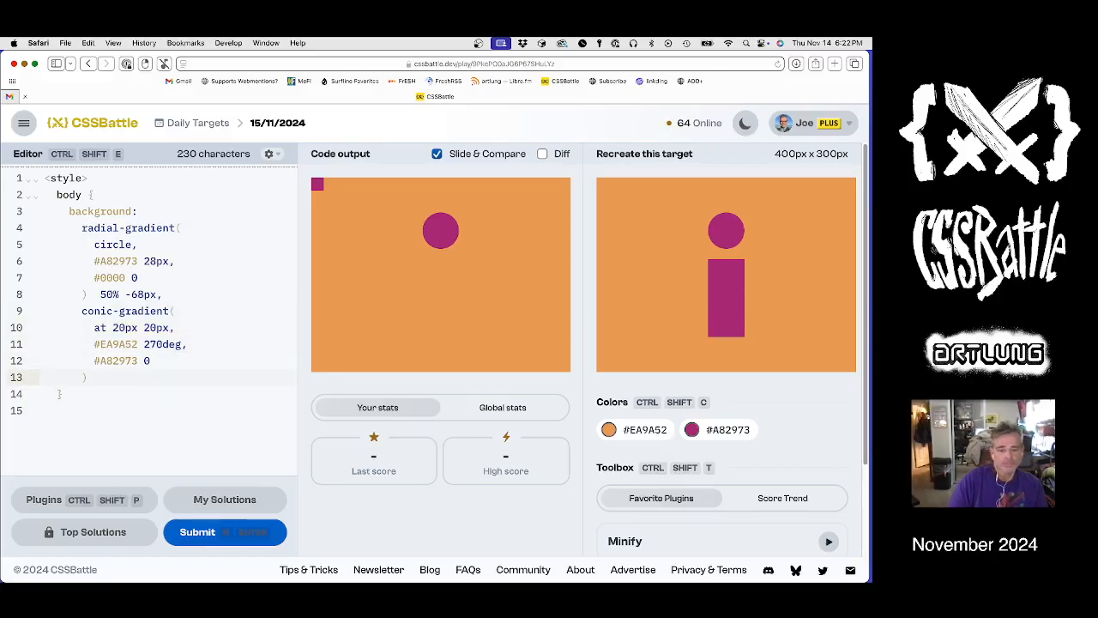
pyautogui.write(' 100px')
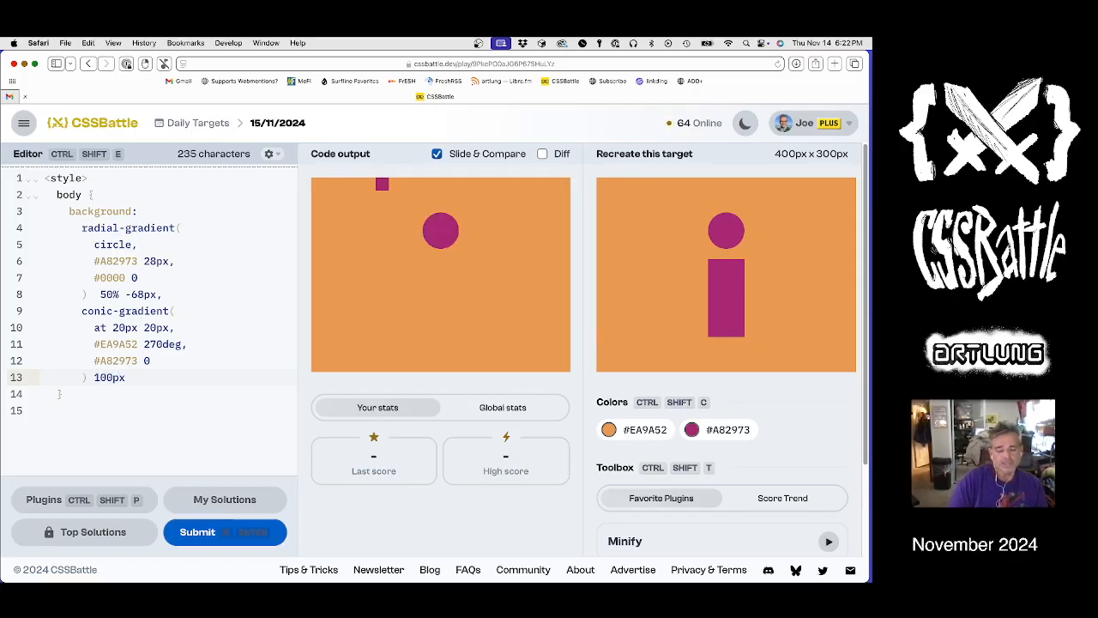
pyautogui.write(' 200px')
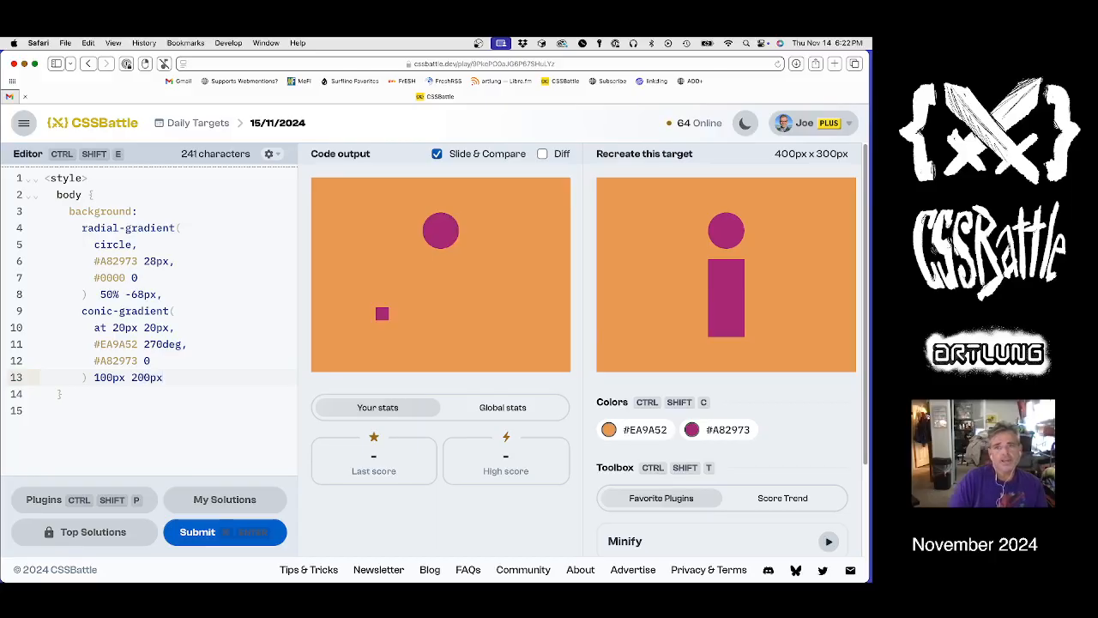
# Show the Diff view and tune the gradient tile width through 200, 160, 170 to 172px.
pyautogui.click(542, 153)
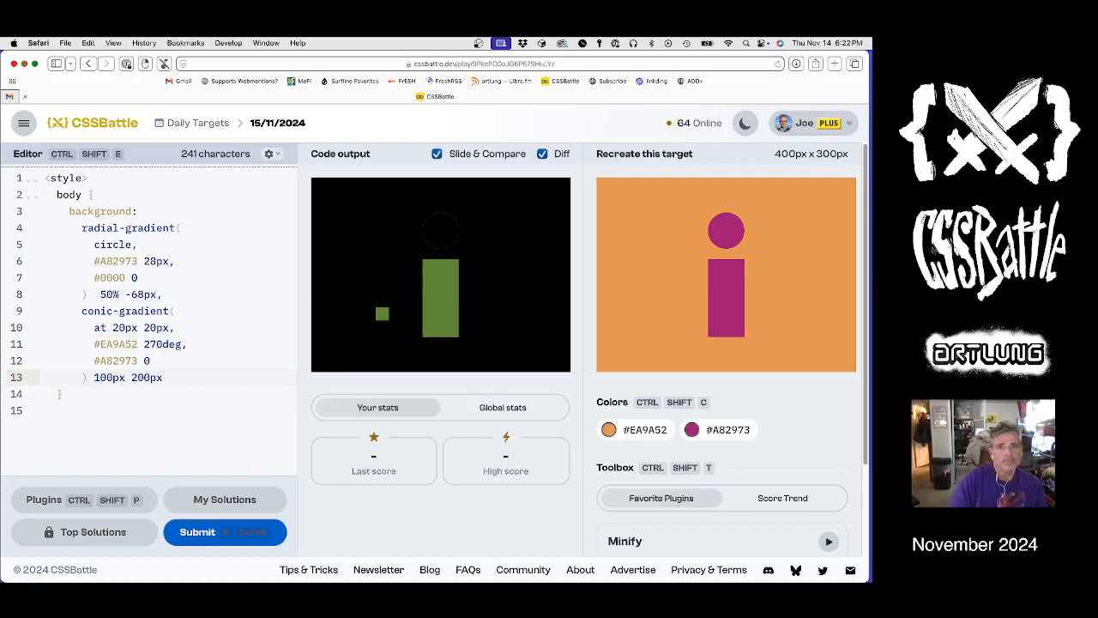
pyautogui.press('BackSpace')
pyautogui.write('2')
pyautogui.press('BackSpace')
pyautogui.write('16')
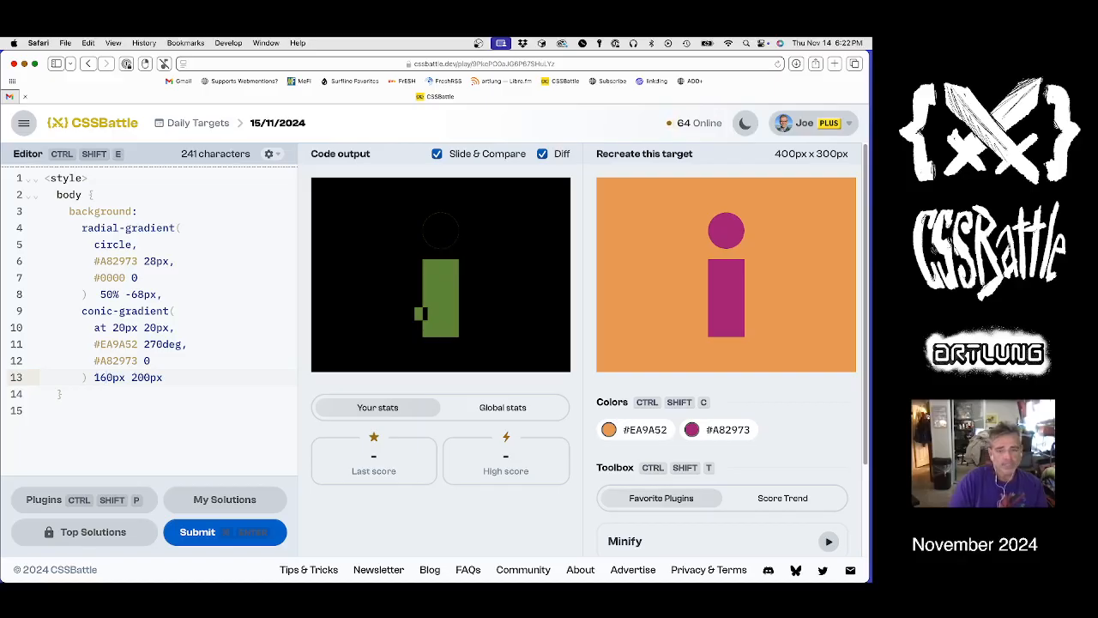
pyautogui.press('BackSpace')
pyautogui.press('BackSpace')
pyautogui.write('7')
pyautogui.press('BackSpace')
pyautogui.write('2')
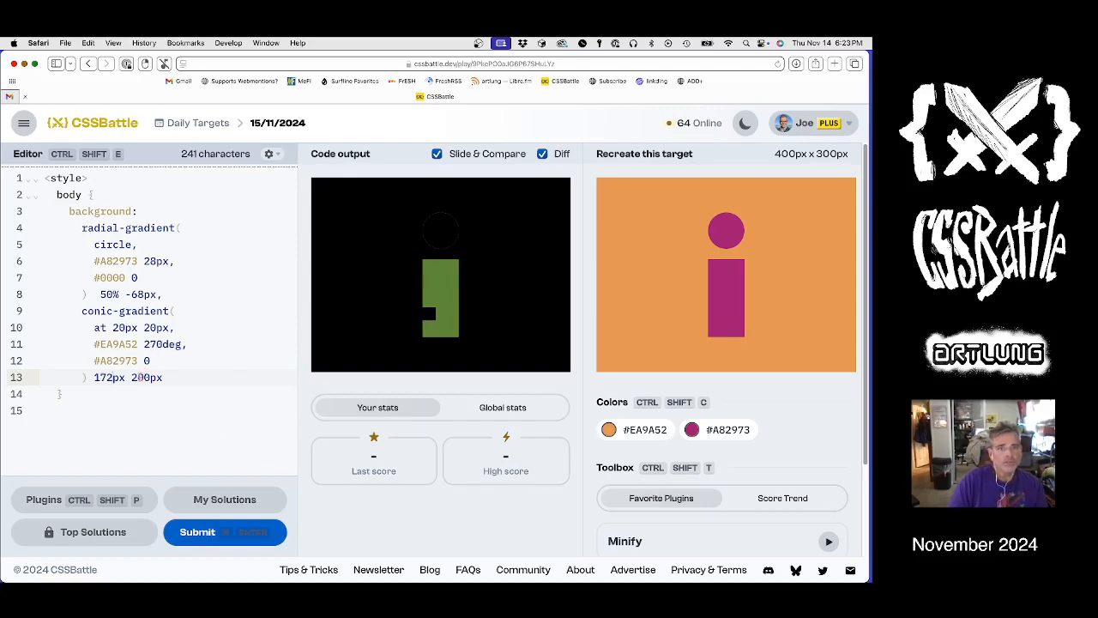
# Tune the tile height through 120 and 125 to 126px, removing the notch.
pyautogui.doubleClick(135, 377)
pyautogui.write('1')
pyautogui.write('3')
pyautogui.press('BackSpace')
pyautogui.write('2')
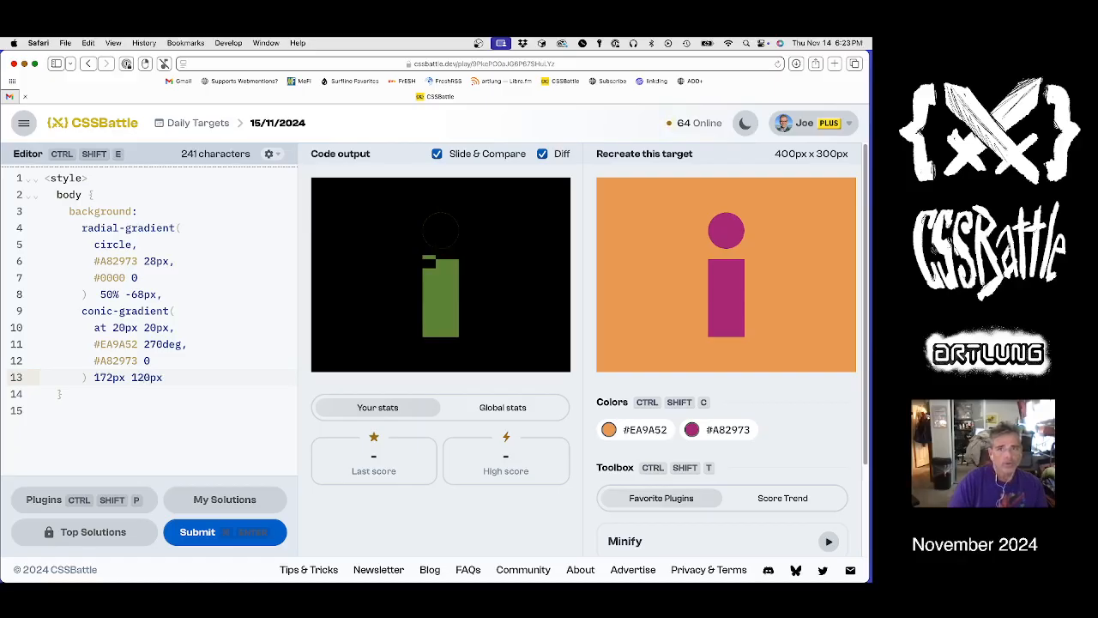
pyautogui.press('BackSpace')
pyautogui.write('5')
pyautogui.press('BackSpace')
pyautogui.write('6')
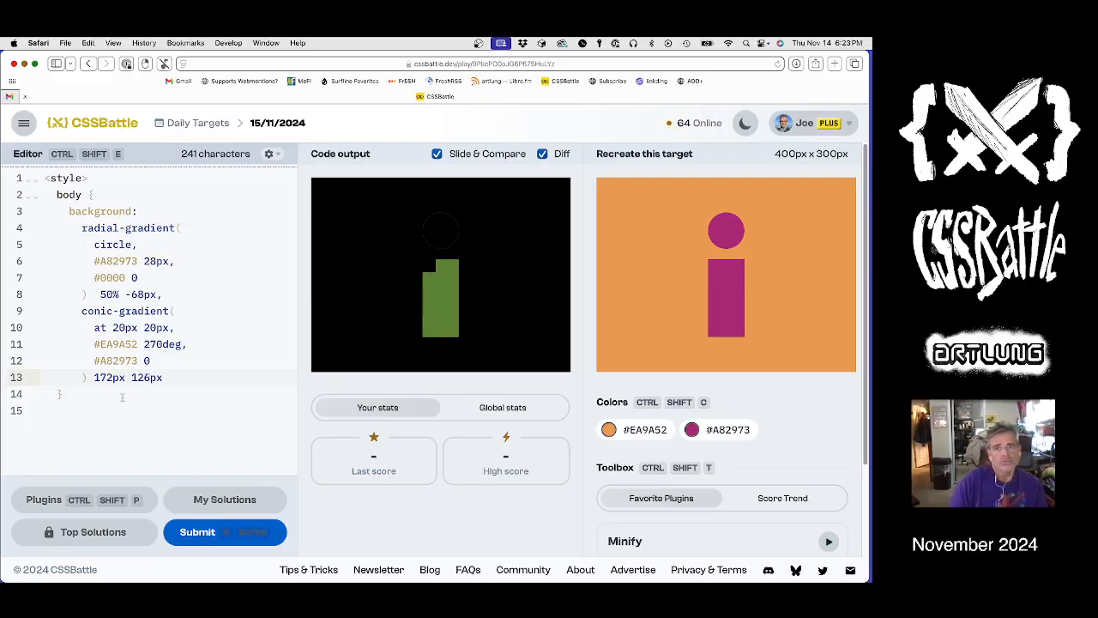
pyautogui.click(175, 261)
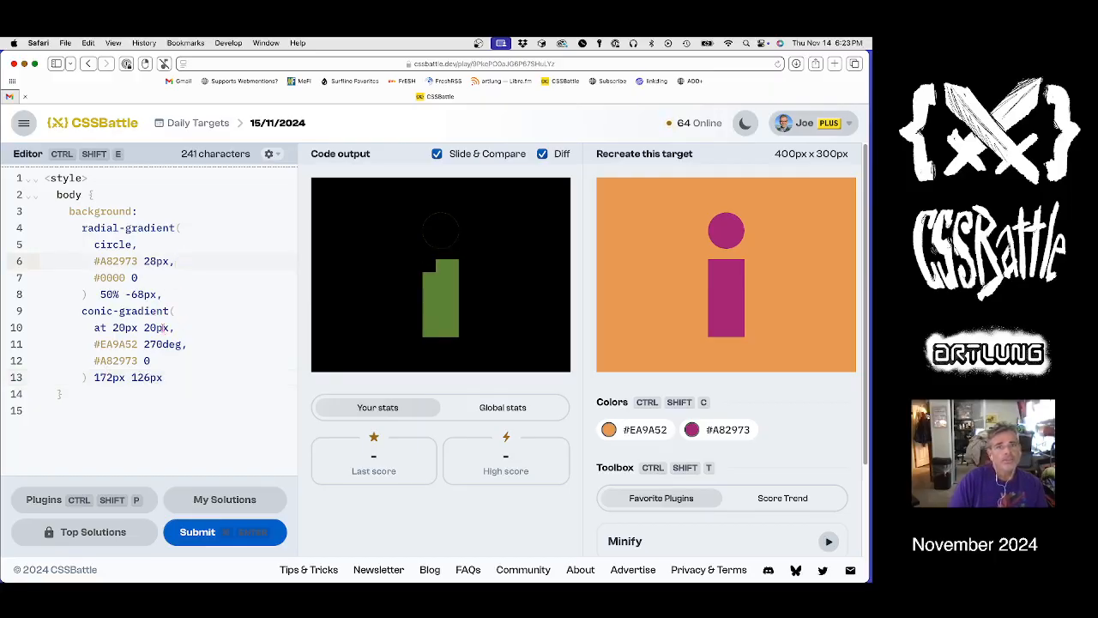
pyautogui.click(163, 327)
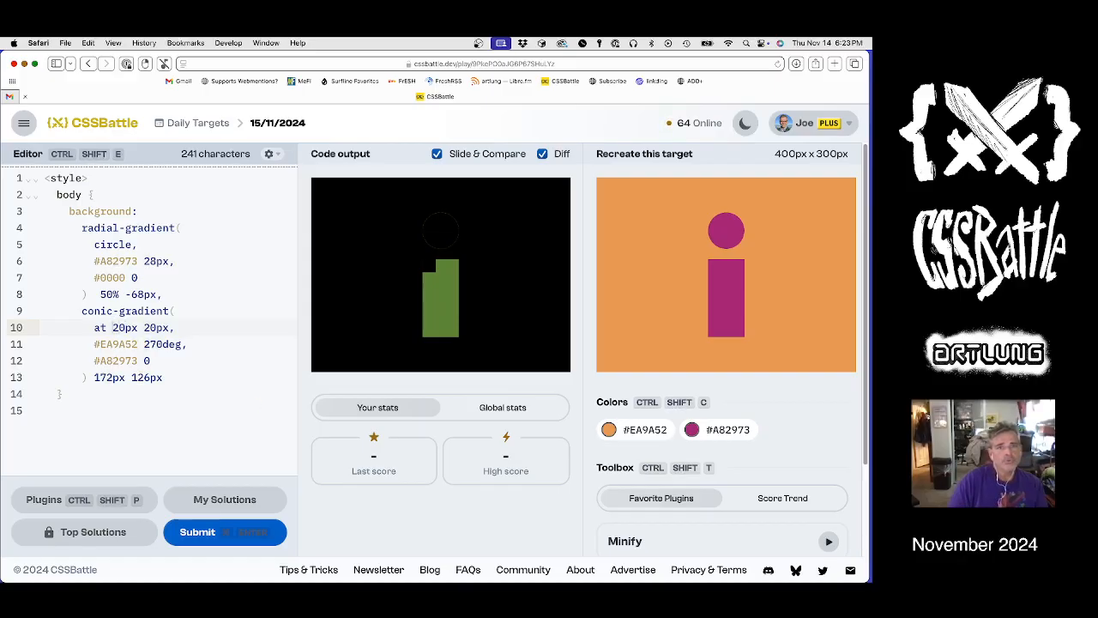
# Set the gradient origin to 56px 120px and return to the rendered output view.
pyautogui.press('BackSpace')
pyautogui.write('5')
pyautogui.press('BackSpace')
pyautogui.write('6')
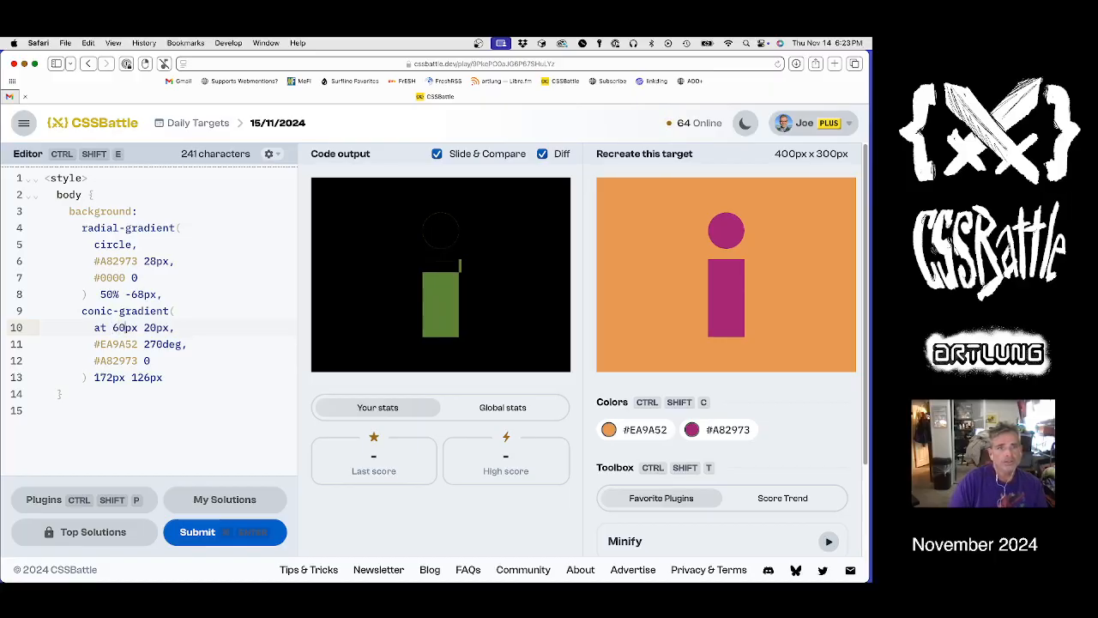
pyautogui.press('BackSpace')
pyautogui.press('BackSpace')
pyautogui.write('55')
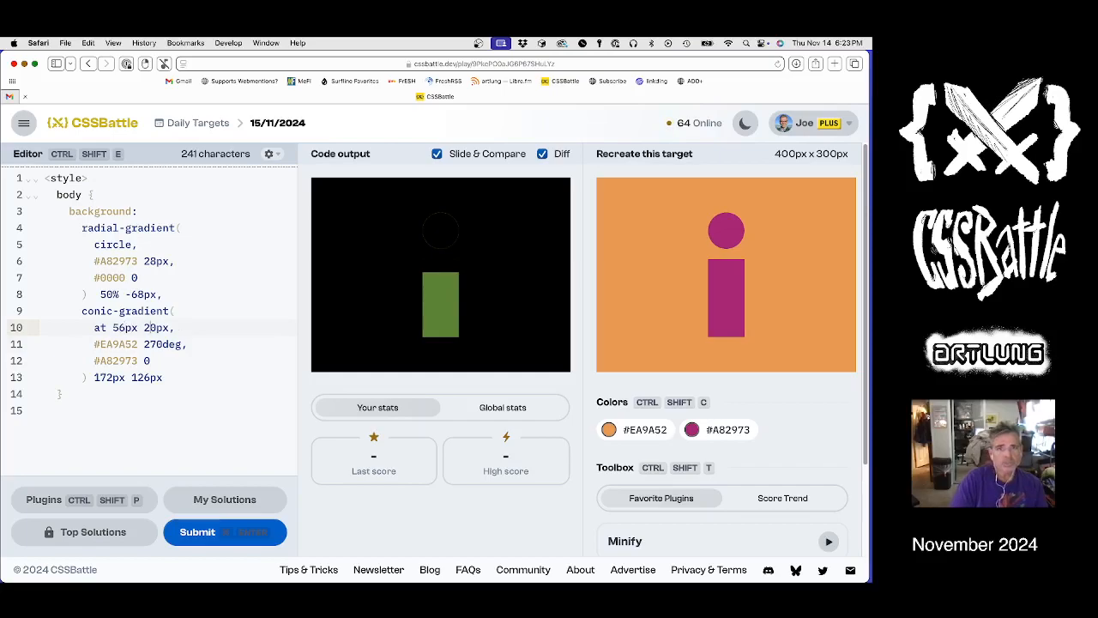
pyautogui.write('0')
pyautogui.press('BackSpace')
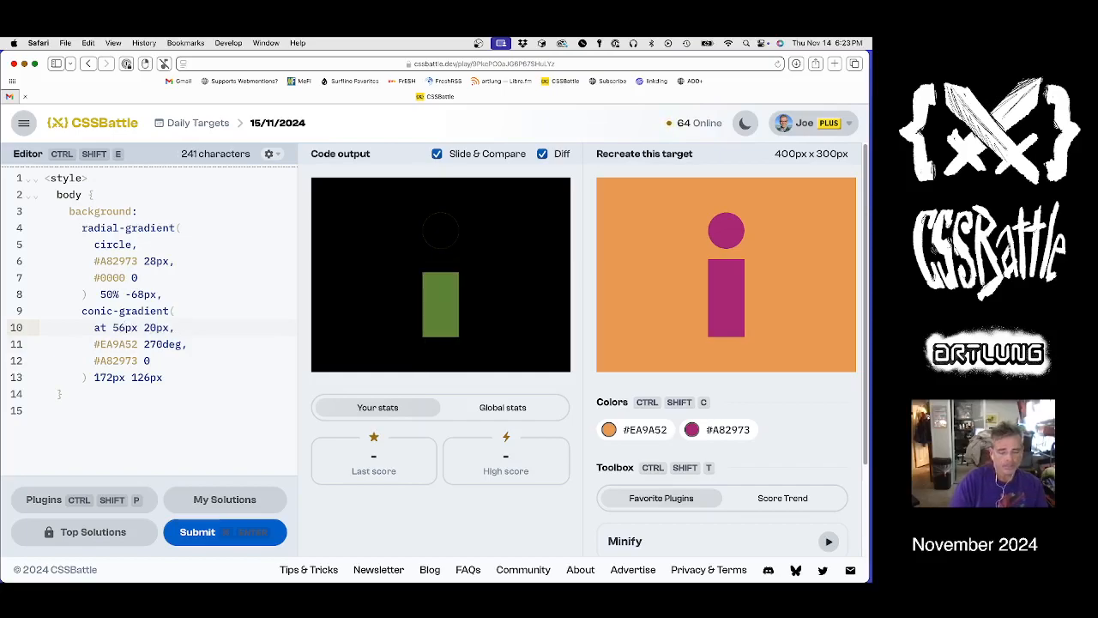
pyautogui.press('BackSpace')
pyautogui.press('BackSpace')
pyautogui.write('100')
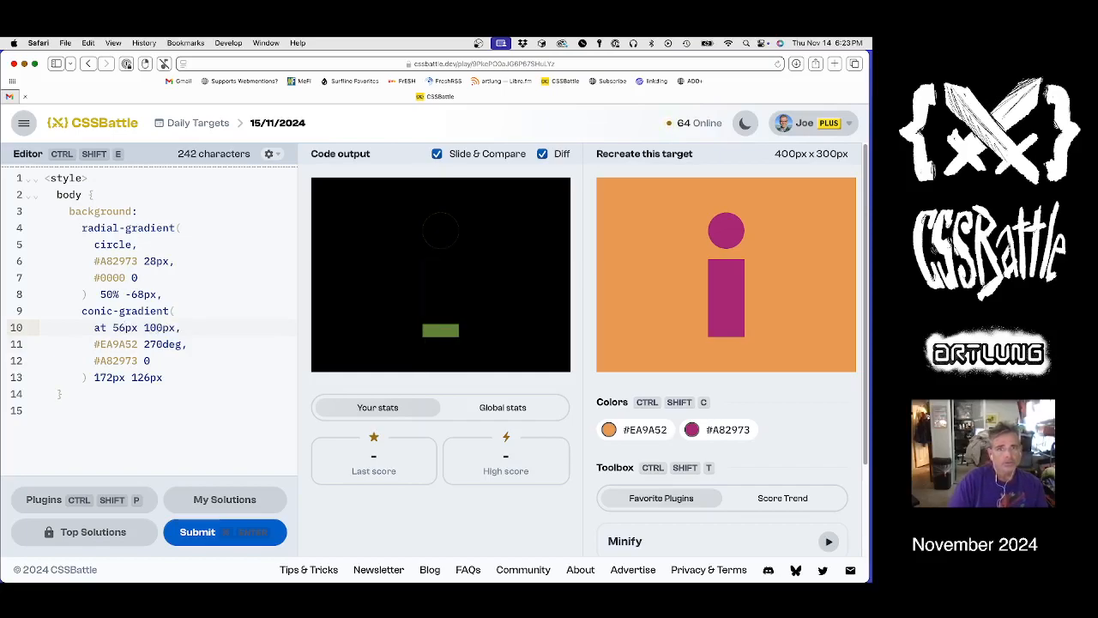
pyautogui.hotkey('shift', 'alt', 'Up')
pyautogui.hotkey('shift', 'alt', 'Up')
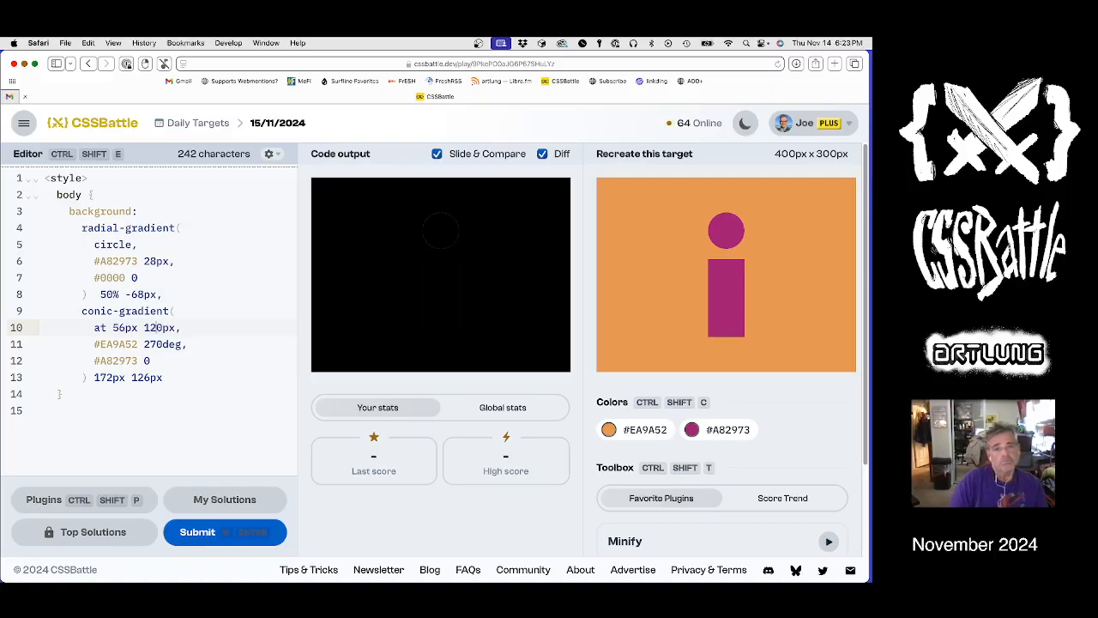
pyautogui.click(542, 154)
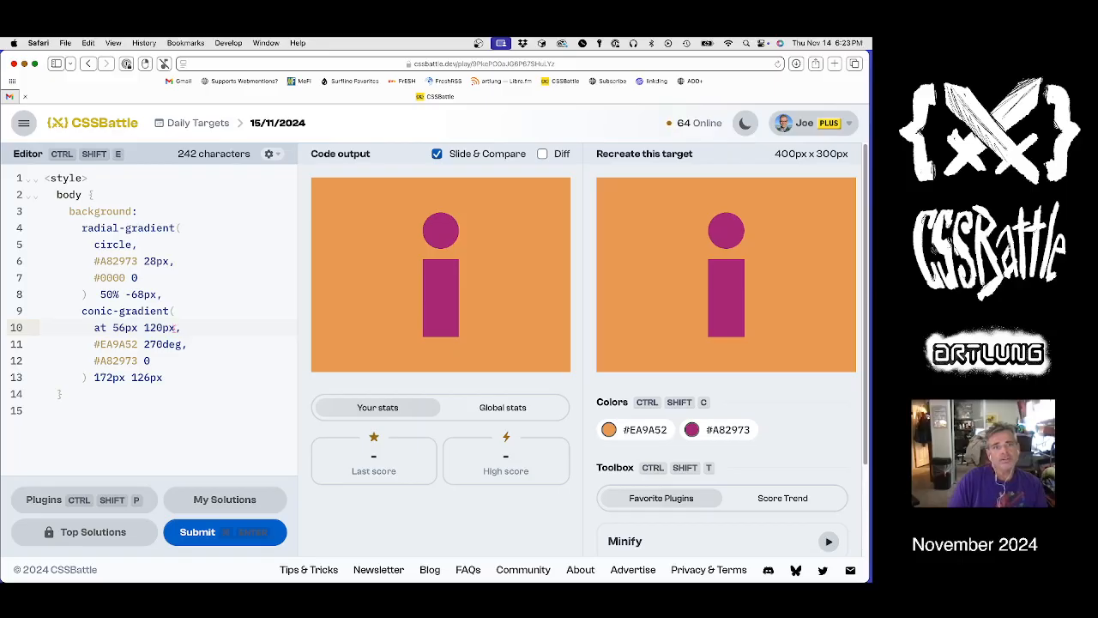
pyautogui.scroll(-4, 798, 483)
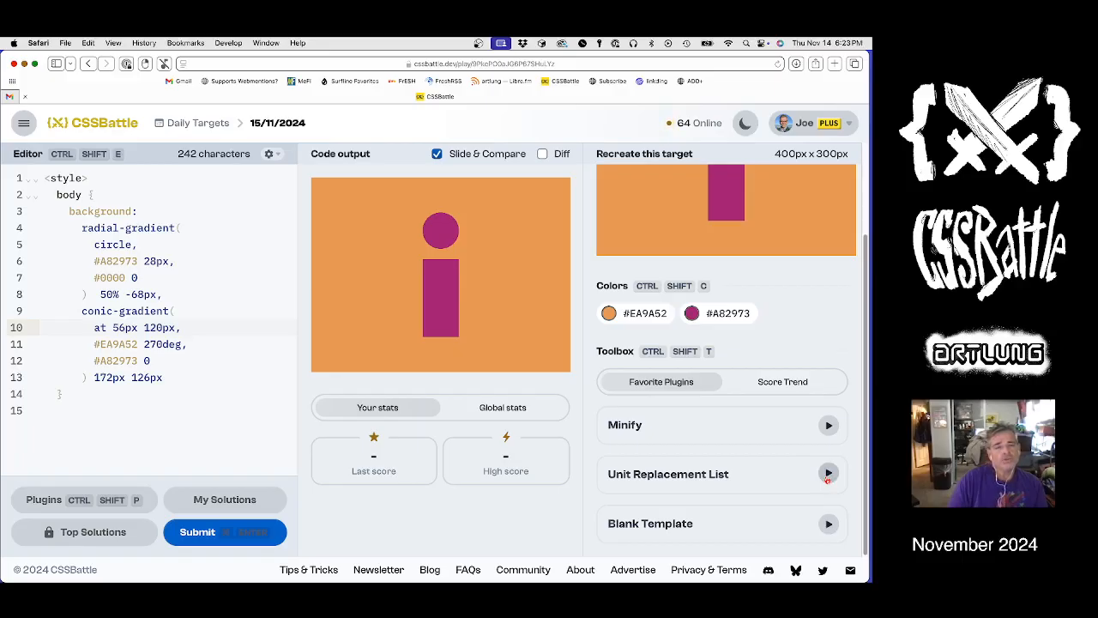
# Run the Unit Replacement plugin for viewport units and submit, scoring 641.39 at 100%.
pyautogui.click(827, 473)
pyautogui.scroll(4, 687, 343)
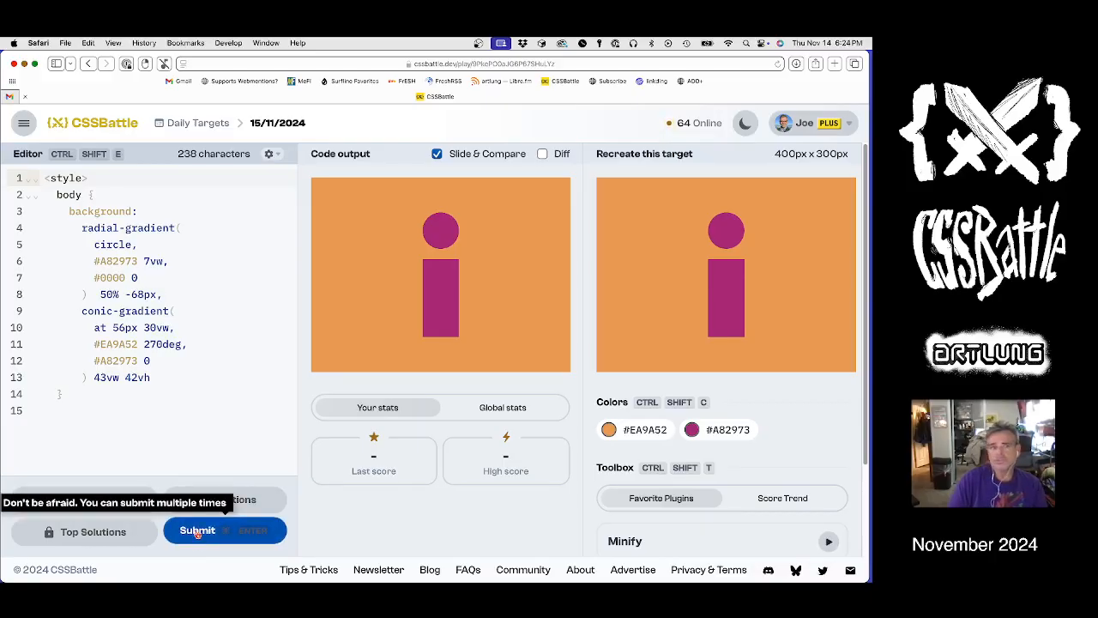
pyautogui.click(199, 531)
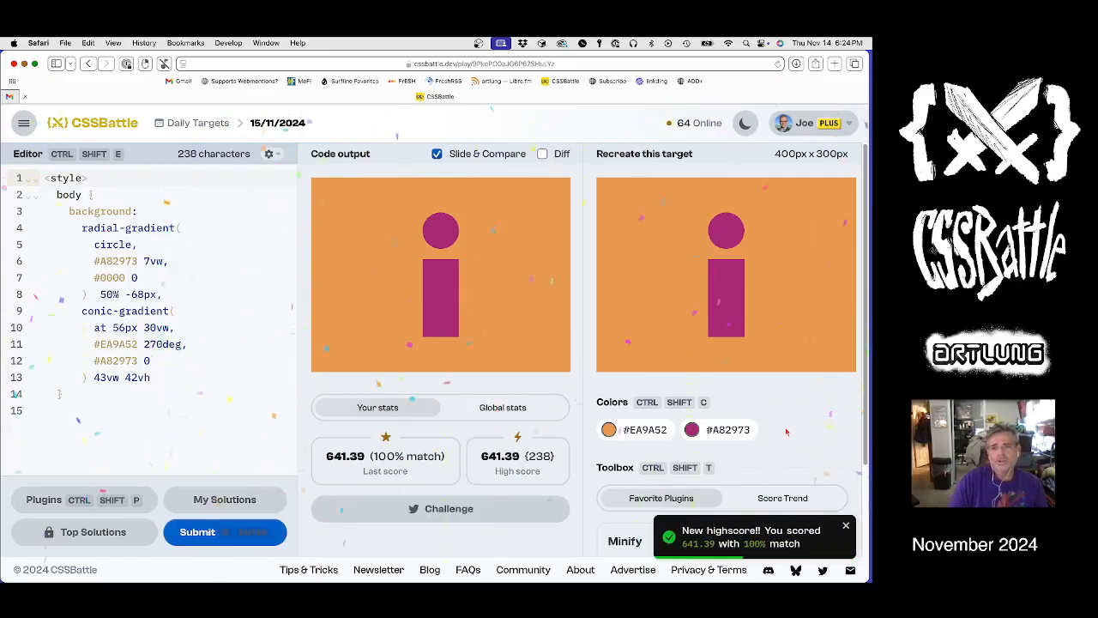
pyautogui.scroll(-3, 804, 435)
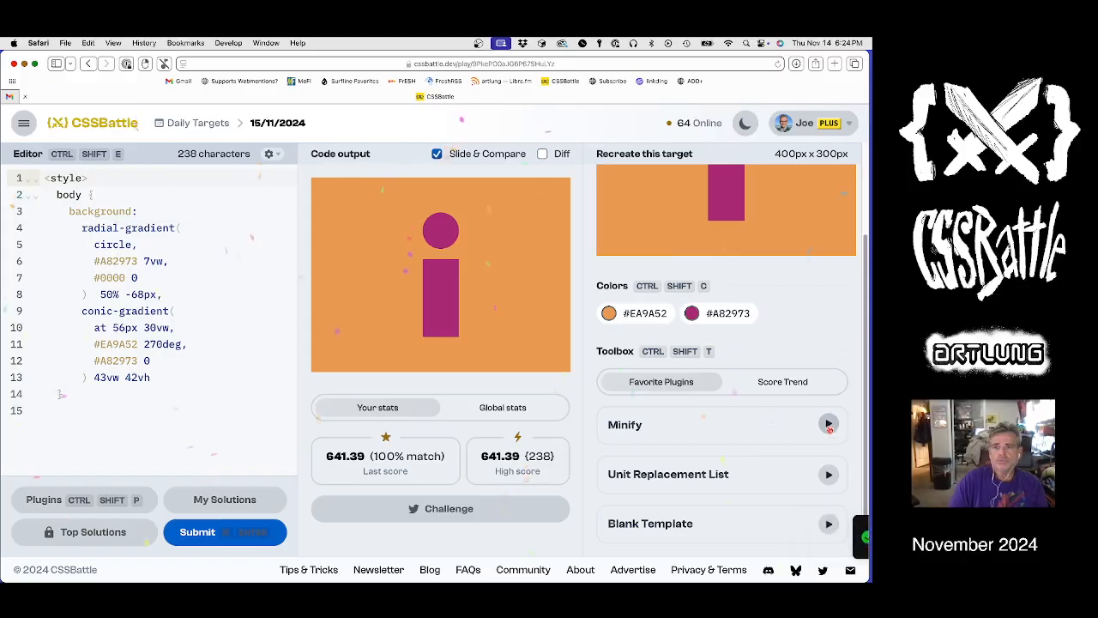
# Minify the code, drop the space before 43vw, and resubmit for a 707.36 highscore.
pyautogui.click(828, 425)
pyautogui.scroll(3, 772, 343)
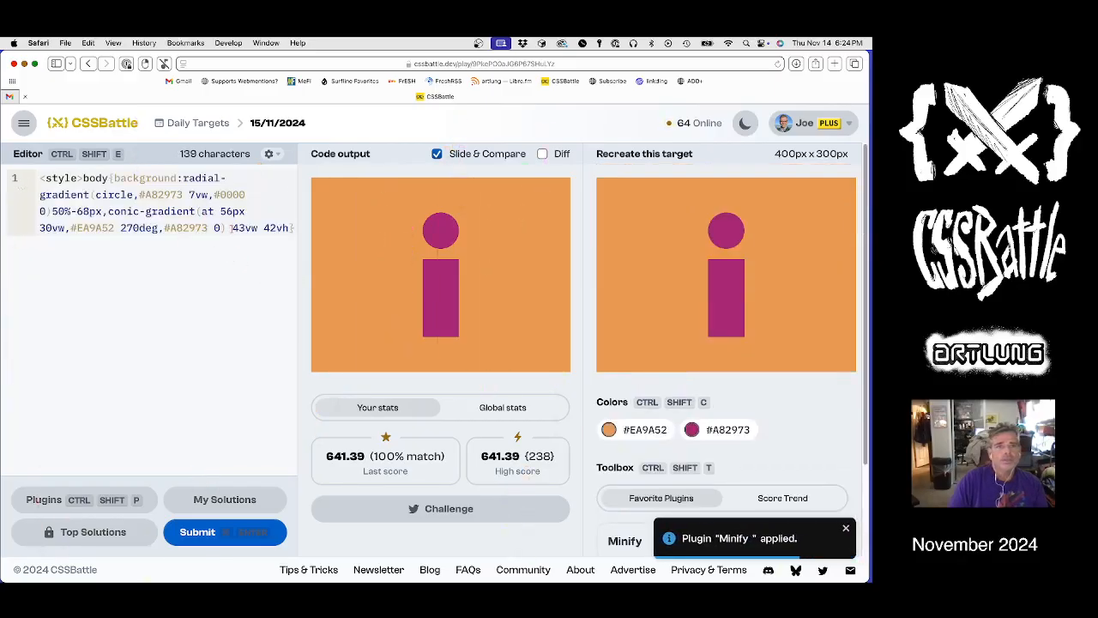
pyautogui.press('BackSpace')
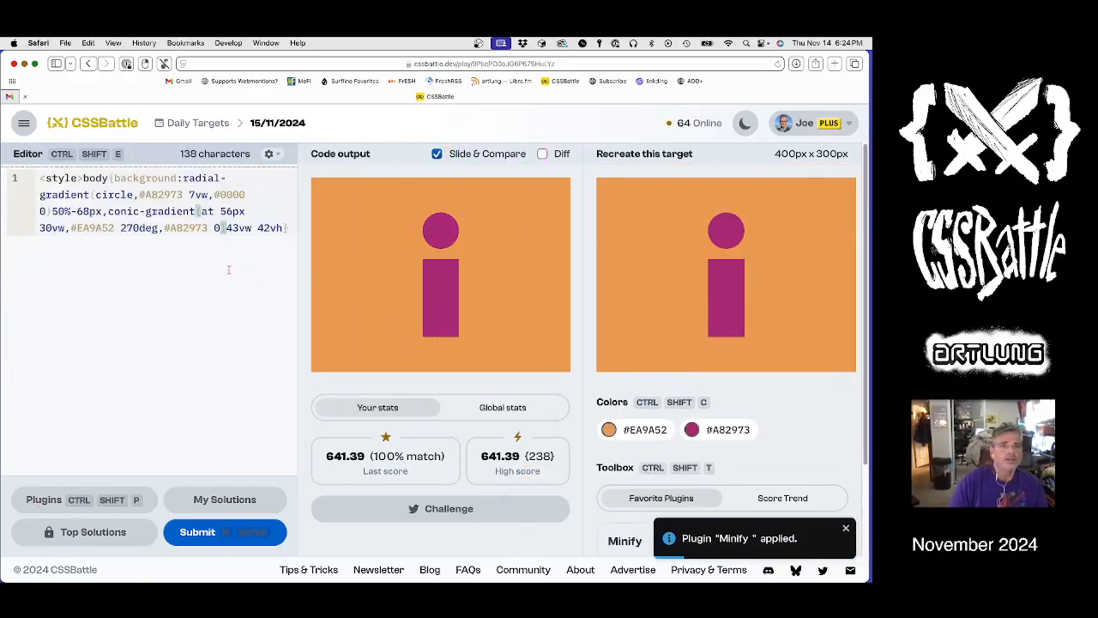
pyautogui.click(201, 532)
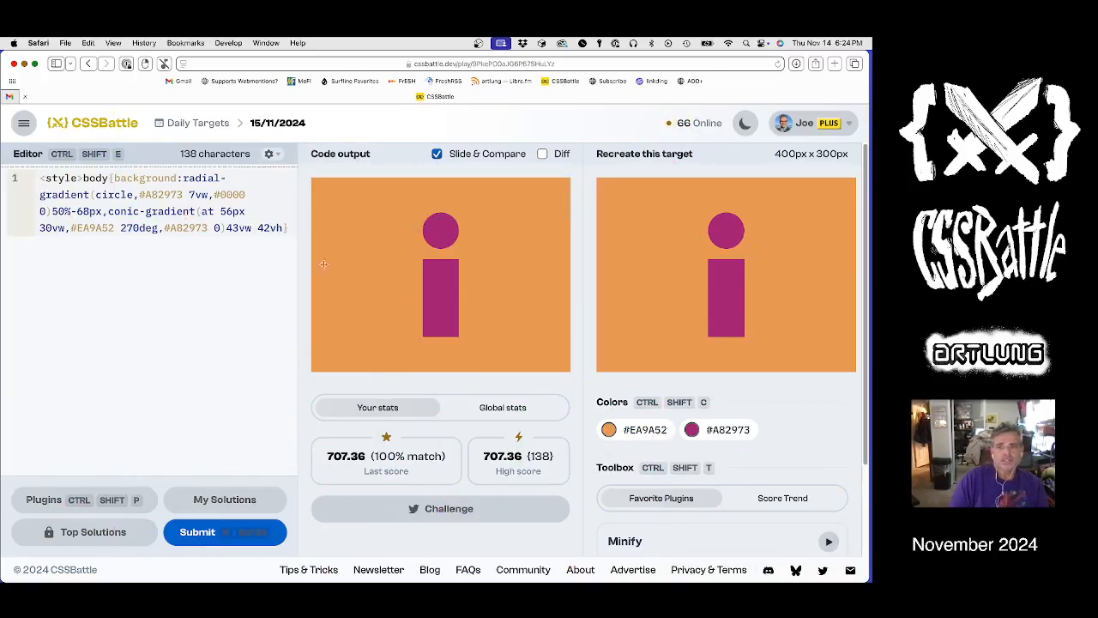
pyautogui.scroll(-5, 729, 386)
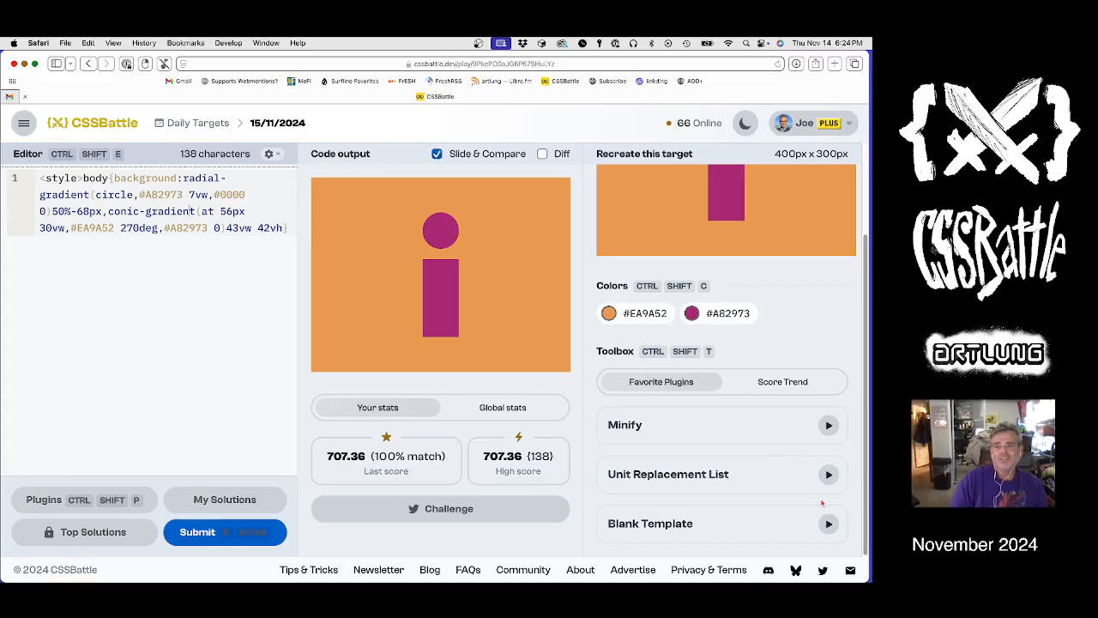
# Start from a blank two-paragraph template with Diff view enabled.
pyautogui.click(828, 523)
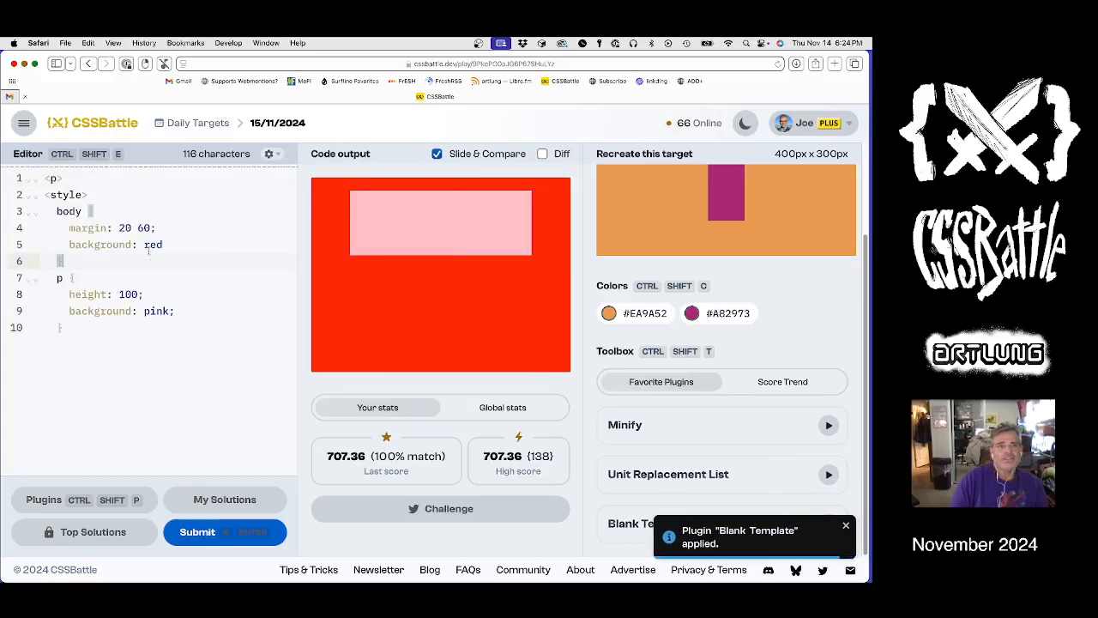
pyautogui.write('<p></p>')
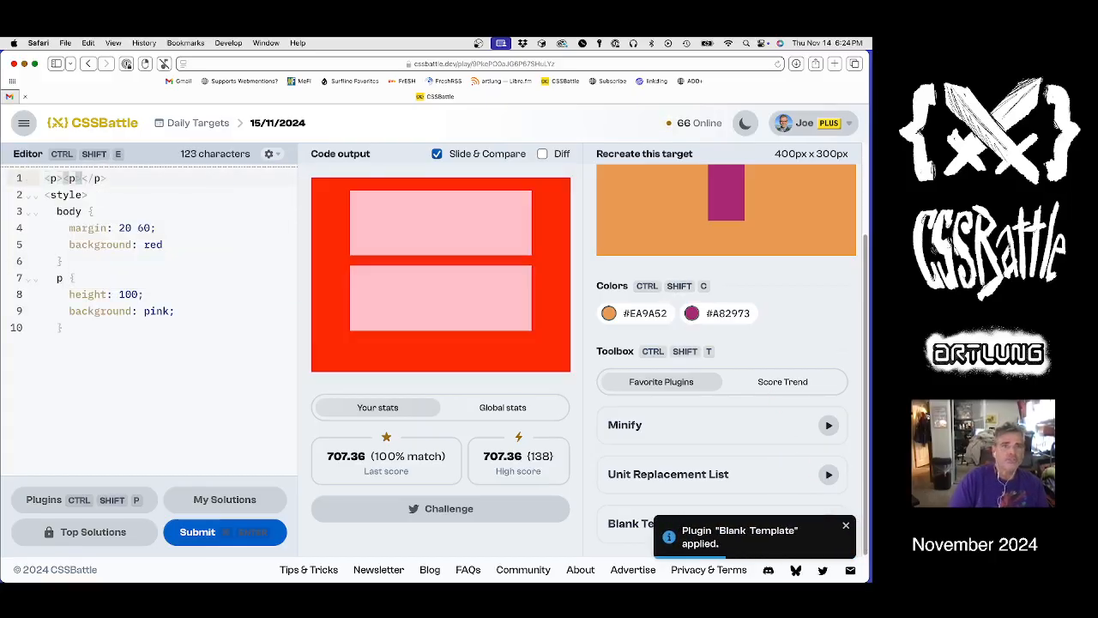
pyautogui.press('Delete')
pyautogui.press('Delete')
pyautogui.press('Delete')
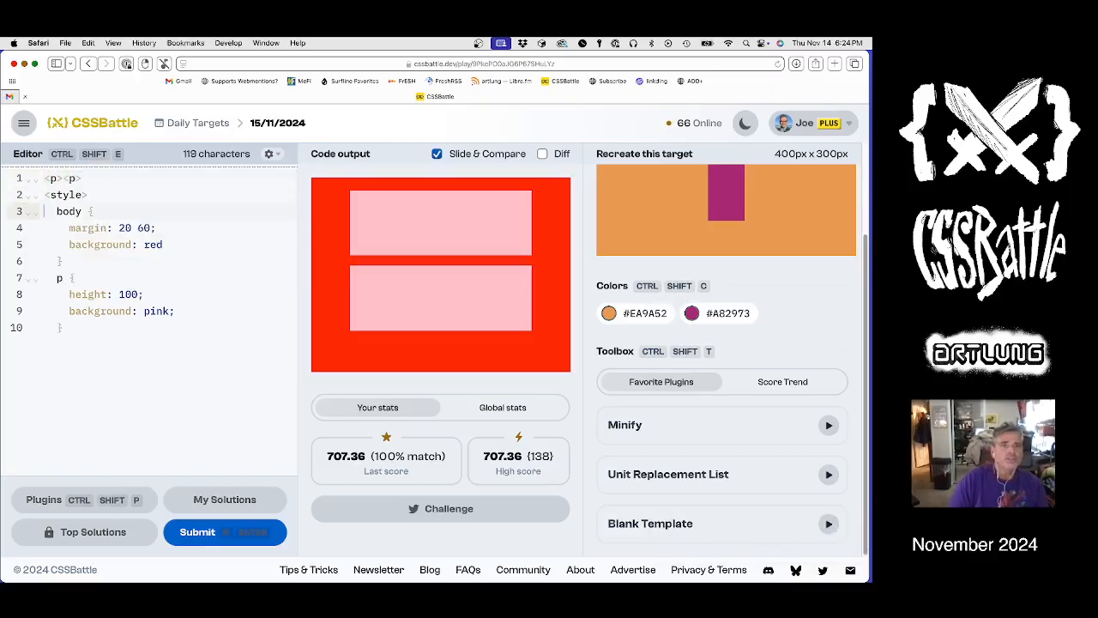
pyautogui.scroll(5, 725, 301)
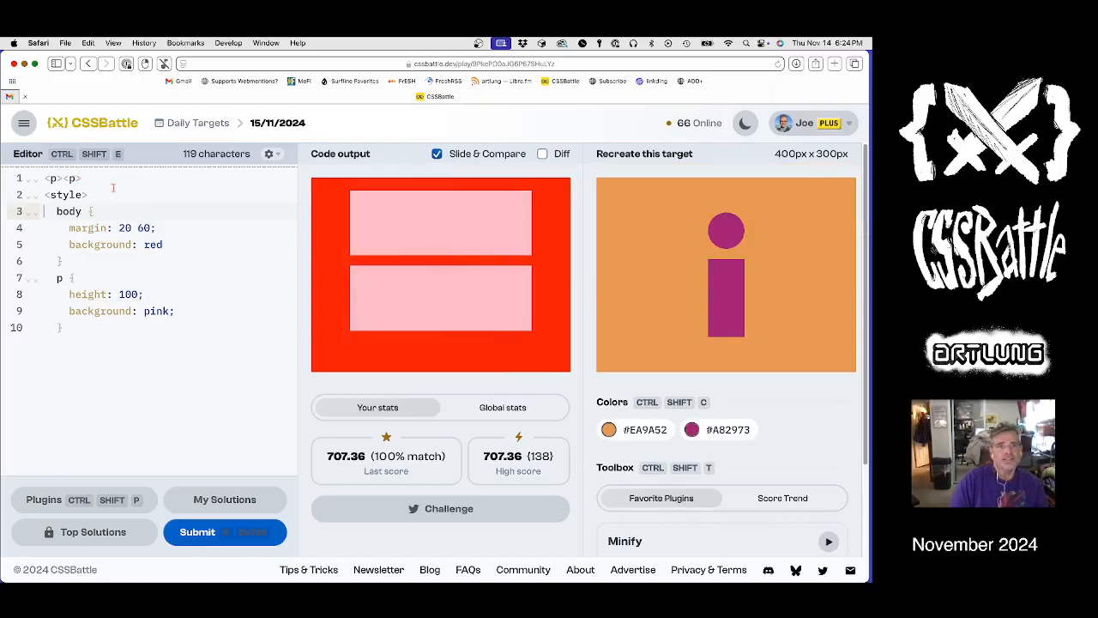
pyautogui.press('Left')
pyautogui.click(143, 226)
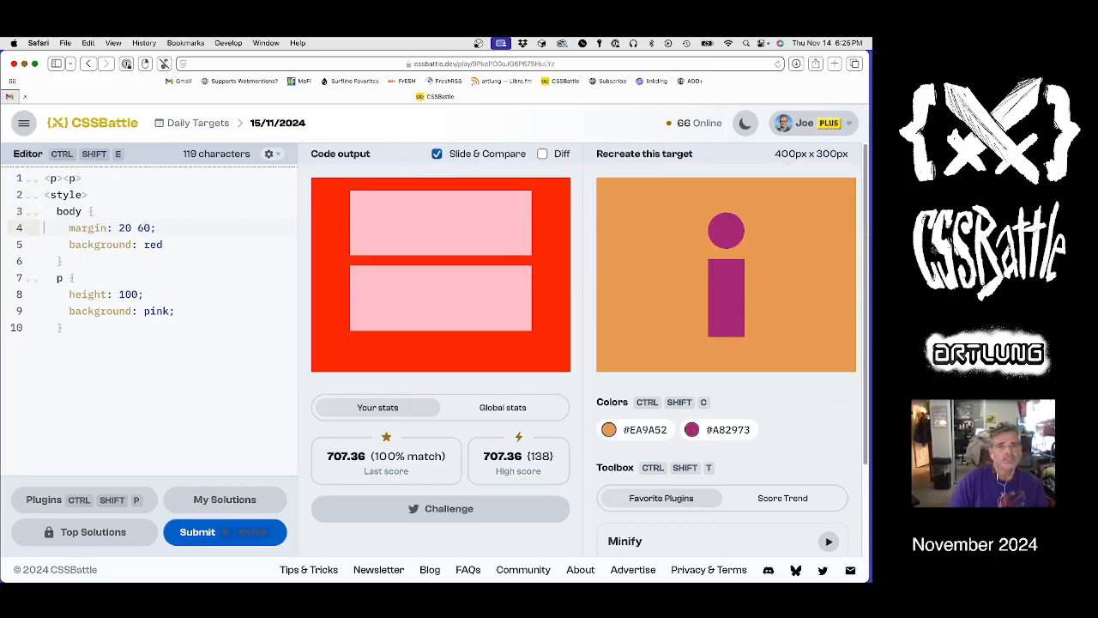
pyautogui.click(542, 154)
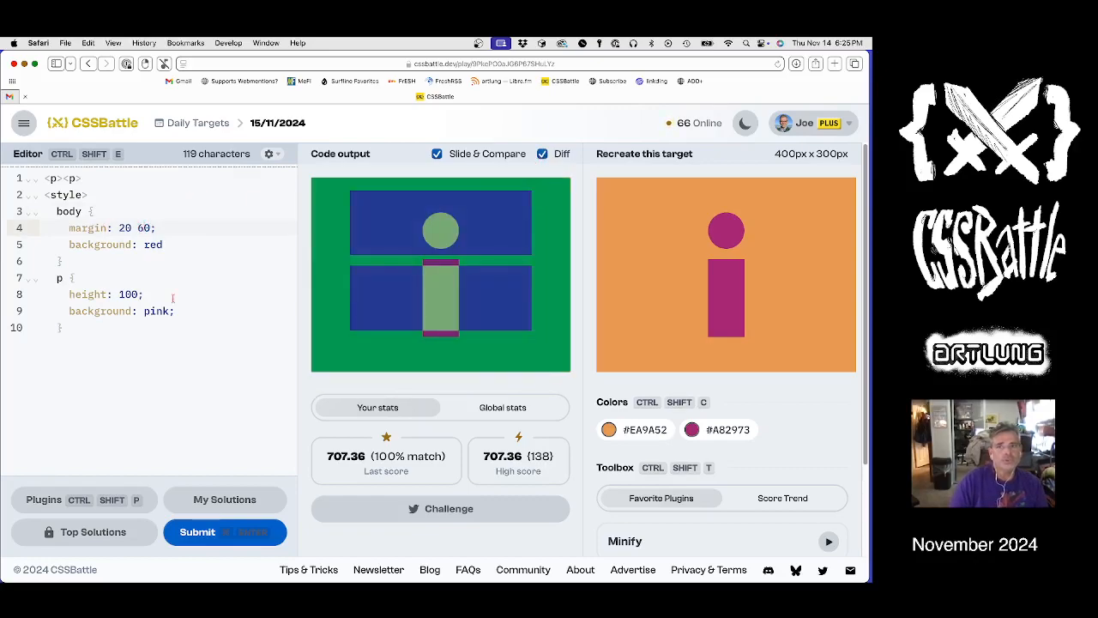
# Raise the body's side margin through 150 and 171 to 172.
pyautogui.press('BackSpace')
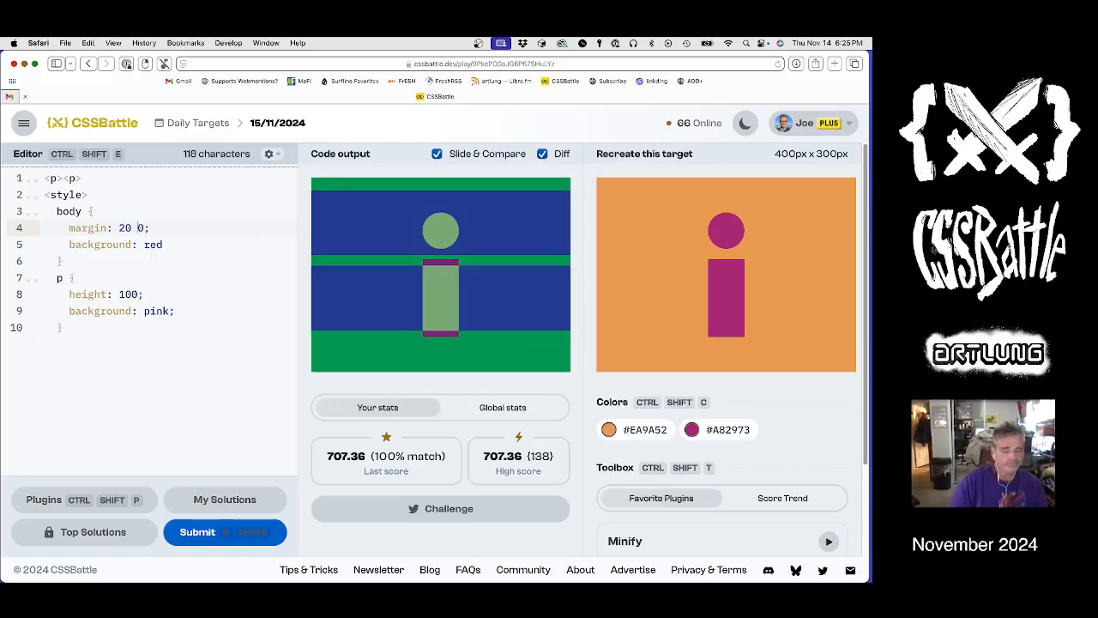
pyautogui.write('10')
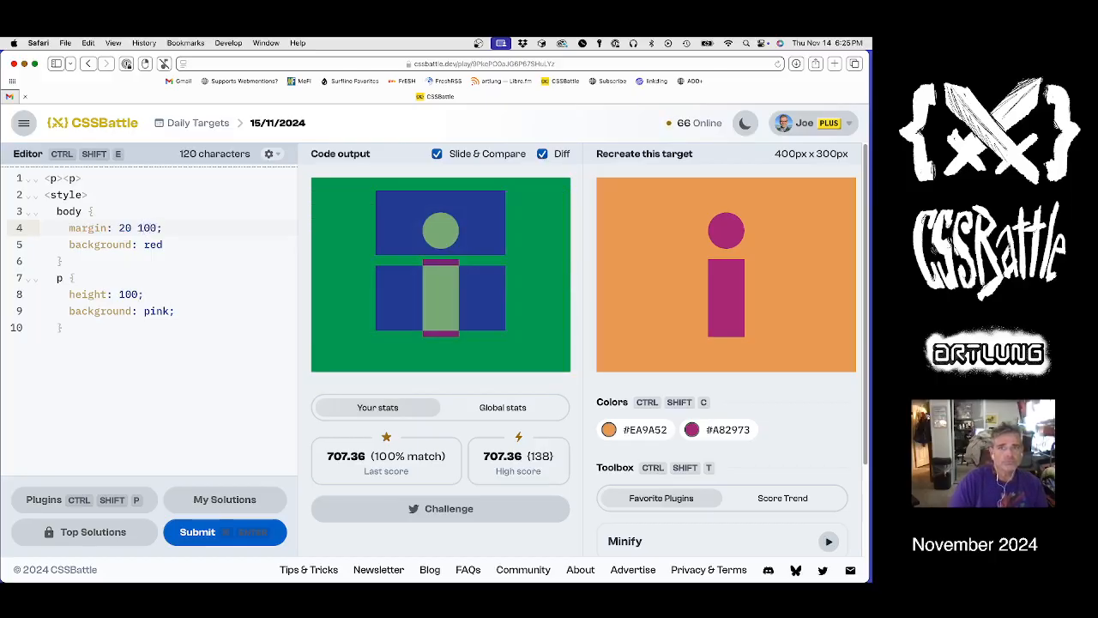
pyautogui.hotkey('alt', 'Up')
pyautogui.hotkey('alt', 'Up')
pyautogui.hotkey('alt', 'Up')
pyautogui.hotkey('alt', 'Up')
pyautogui.hotkey('alt', 'Up')
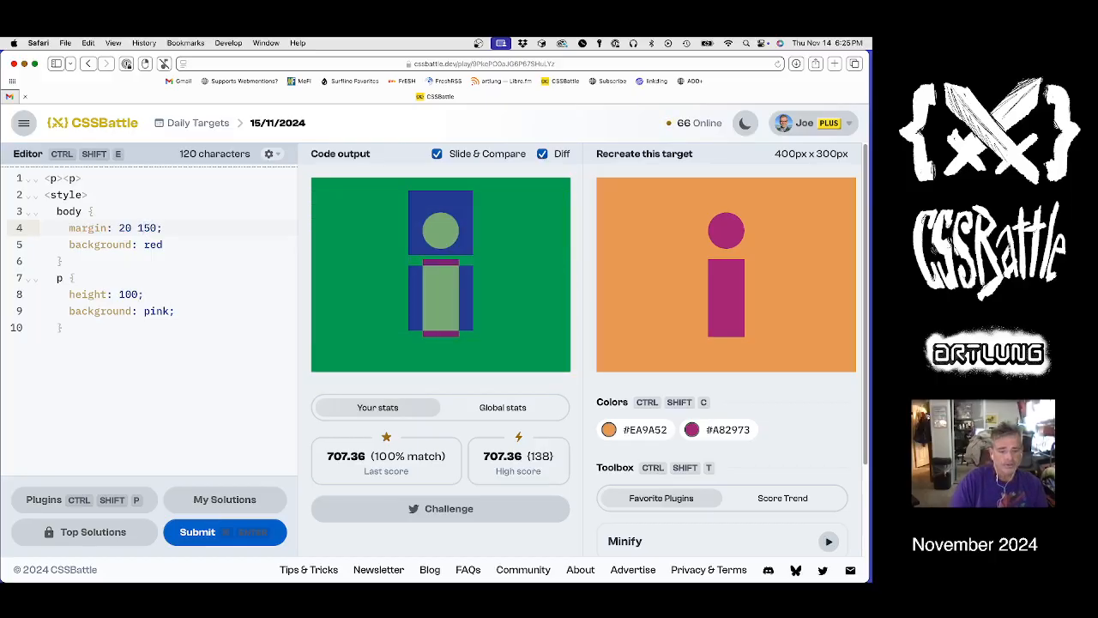
pyautogui.hotkey('alt', 'Up')
pyautogui.hotkey('alt', 'Up')
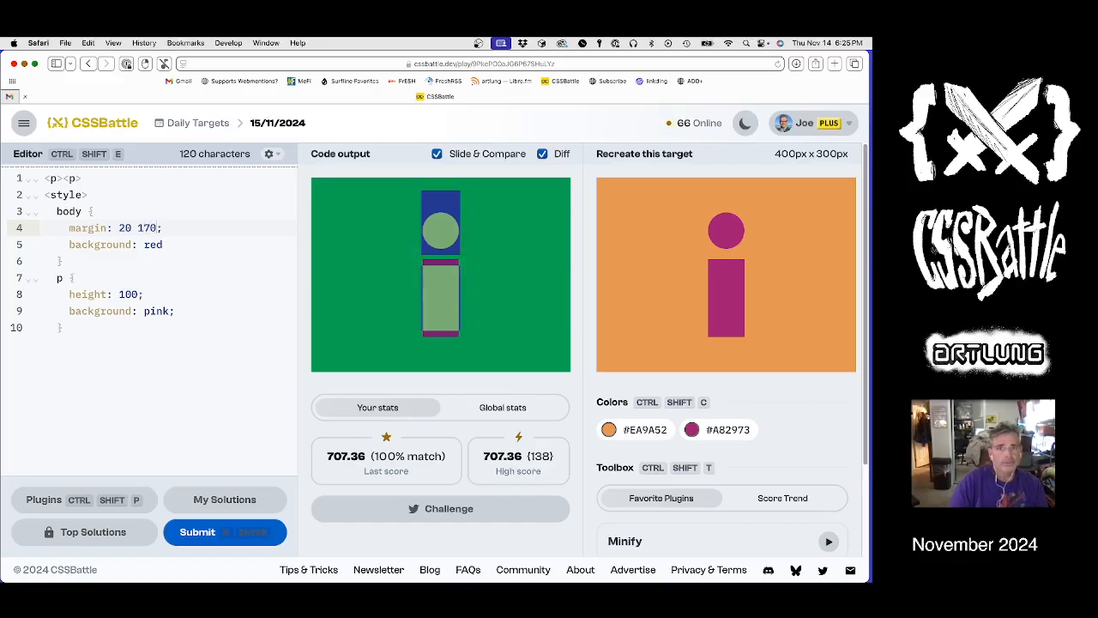
pyautogui.press('Up')
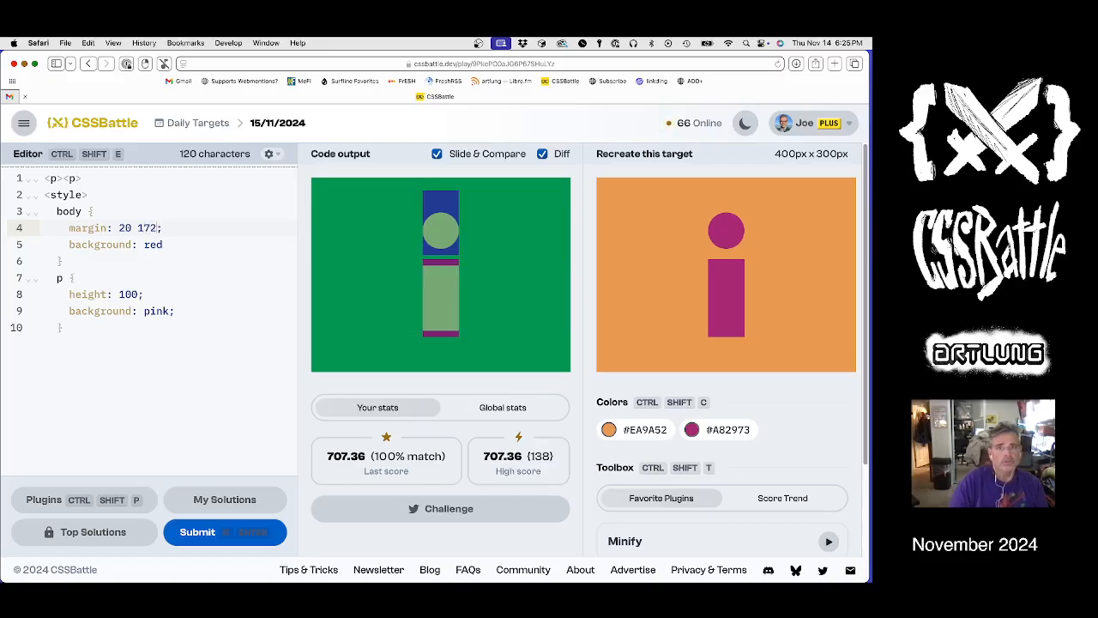
pyautogui.press('Up')
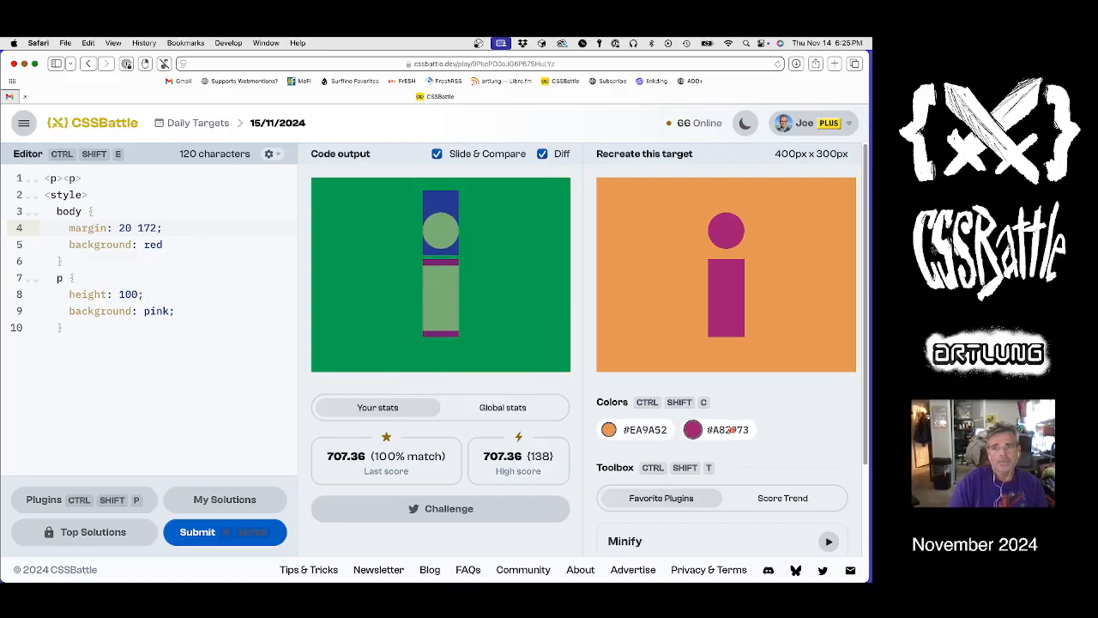
# Paste target colours: magenta #A82973 for the bars, orange #EA9A52 for the body.
pyautogui.click(721, 429)
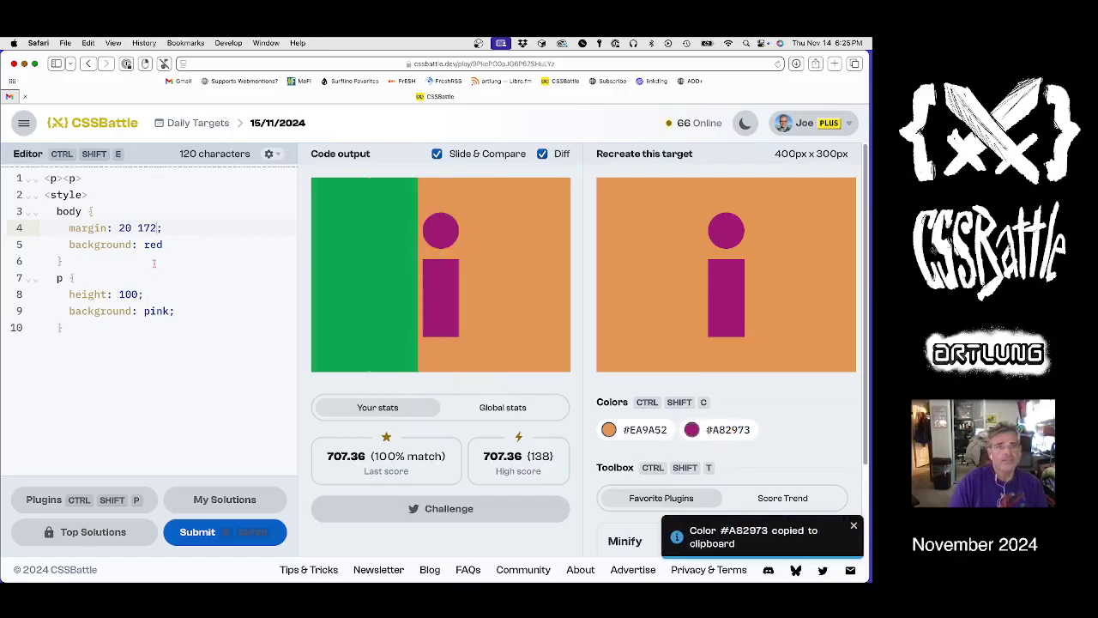
pyautogui.doubleClick(157, 311)
pyautogui.press('super+v')
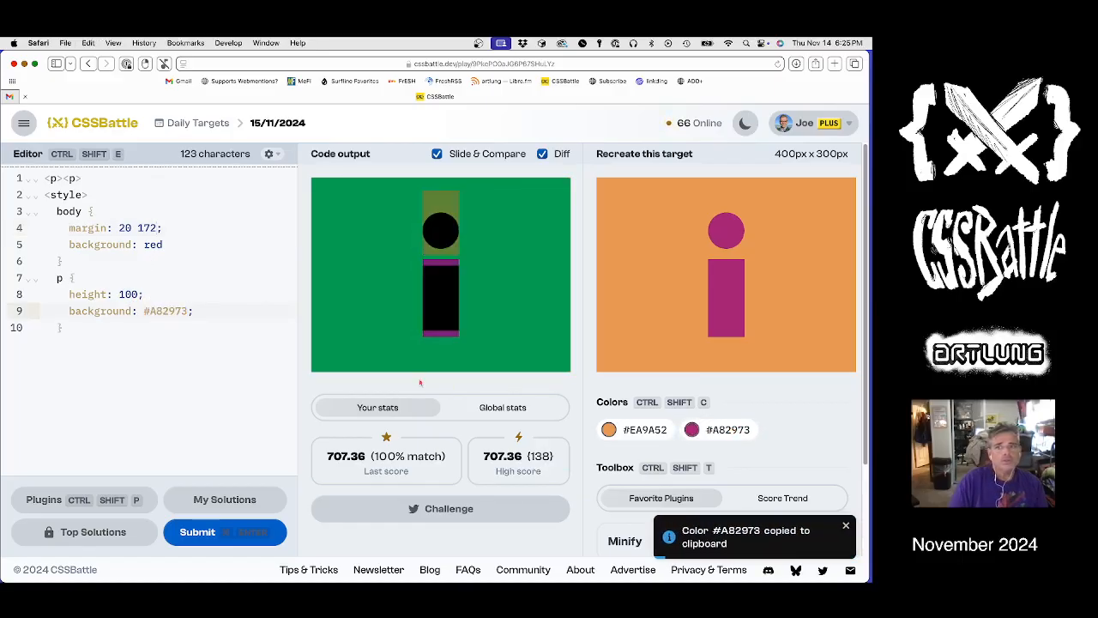
pyautogui.click(609, 428)
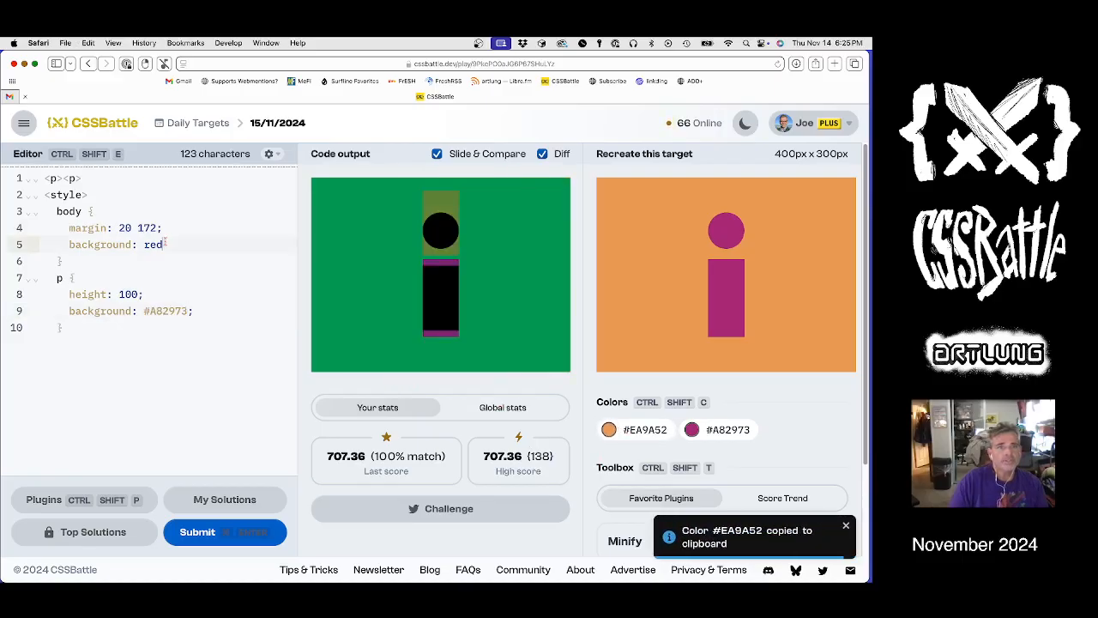
pyautogui.doubleClick(153, 244)
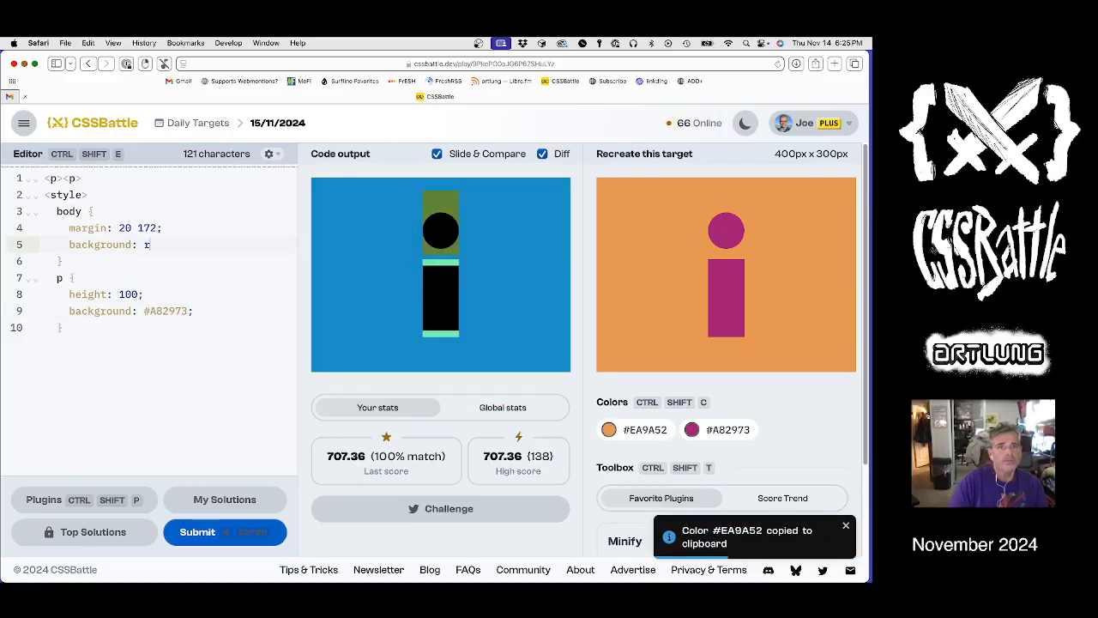
pyautogui.press('super+v')
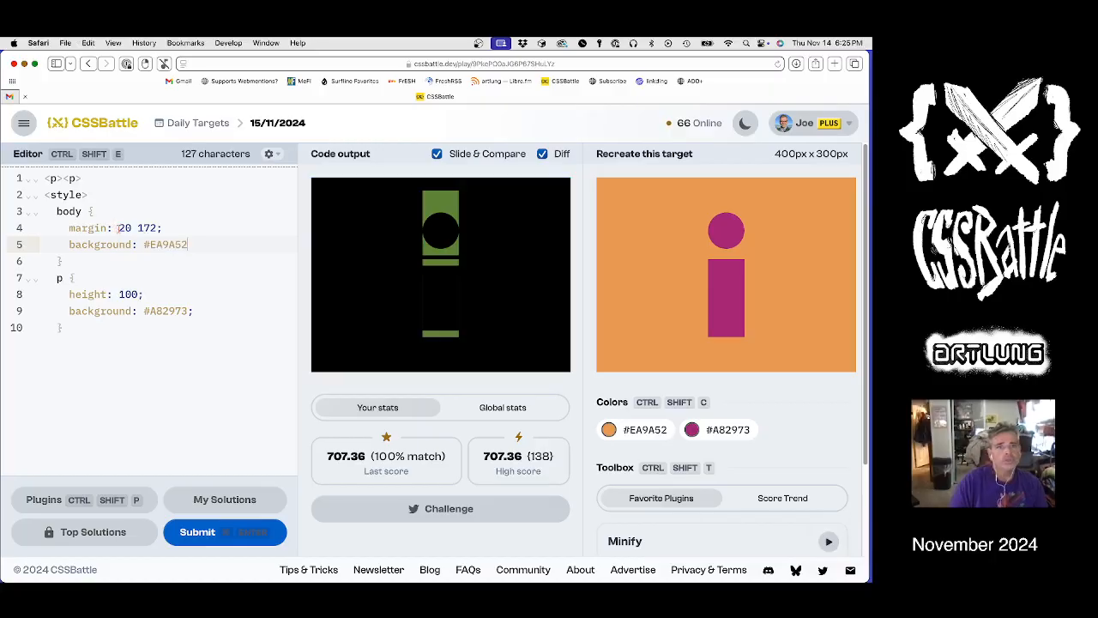
# Tune the body's top margin through 40, 60, 50, 53, 55 to settle at 54.
pyautogui.click(120, 227)
pyautogui.press('BackSpace')
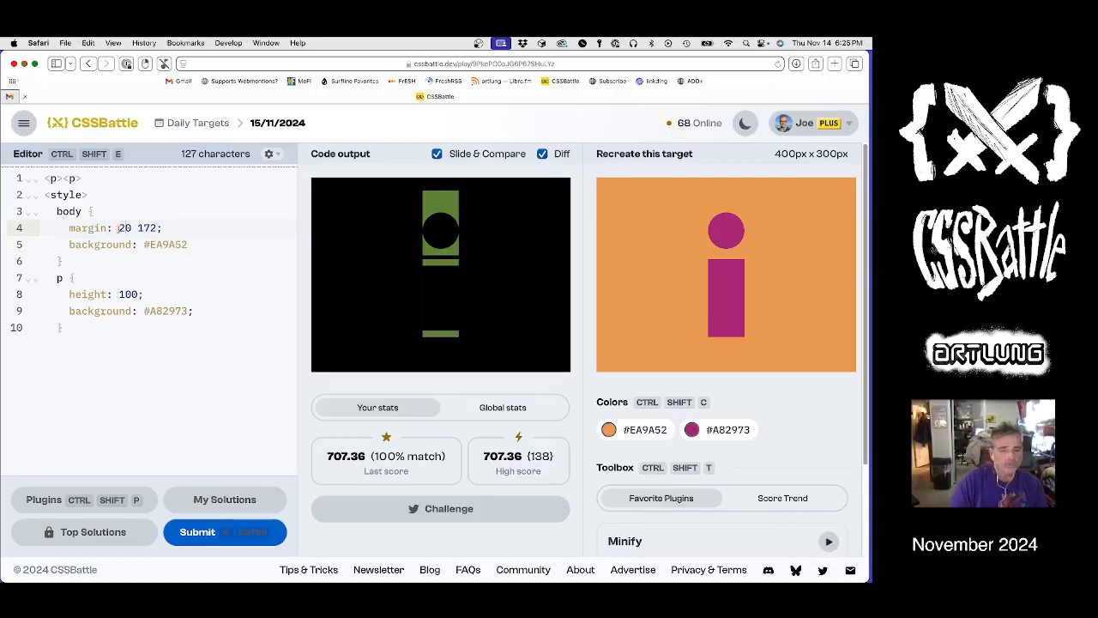
pyautogui.write('34')
pyautogui.press('BackSpace')
pyautogui.write('5')
pyautogui.press('BackSpace')
pyautogui.write('6')
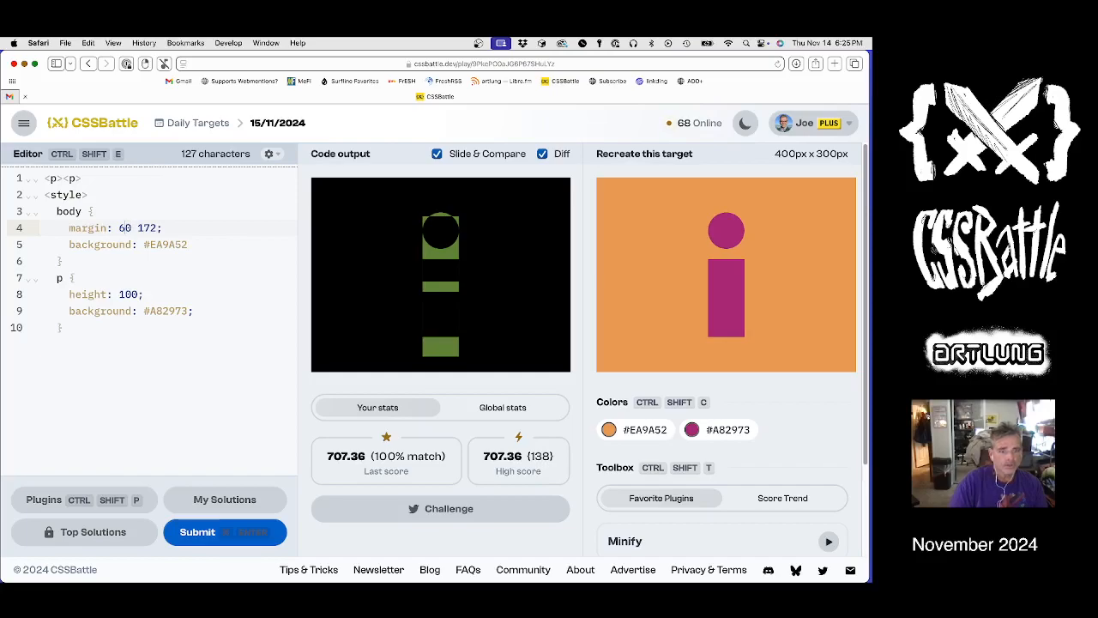
pyautogui.press('BackSpace')
pyautogui.write('51')
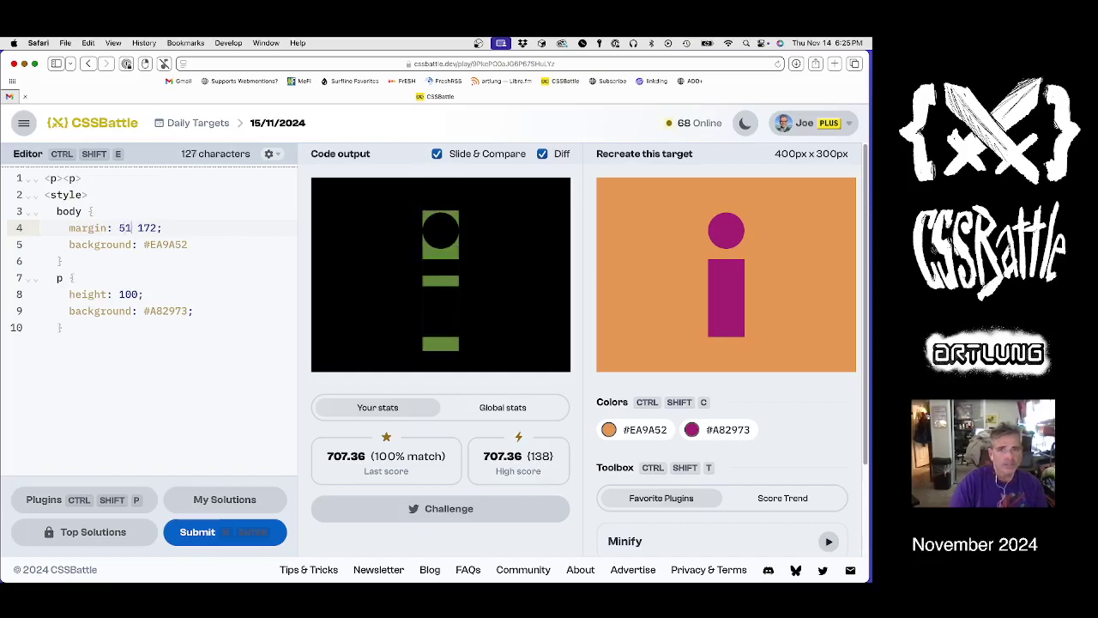
pyautogui.press('BackSpace')
pyautogui.write('3')
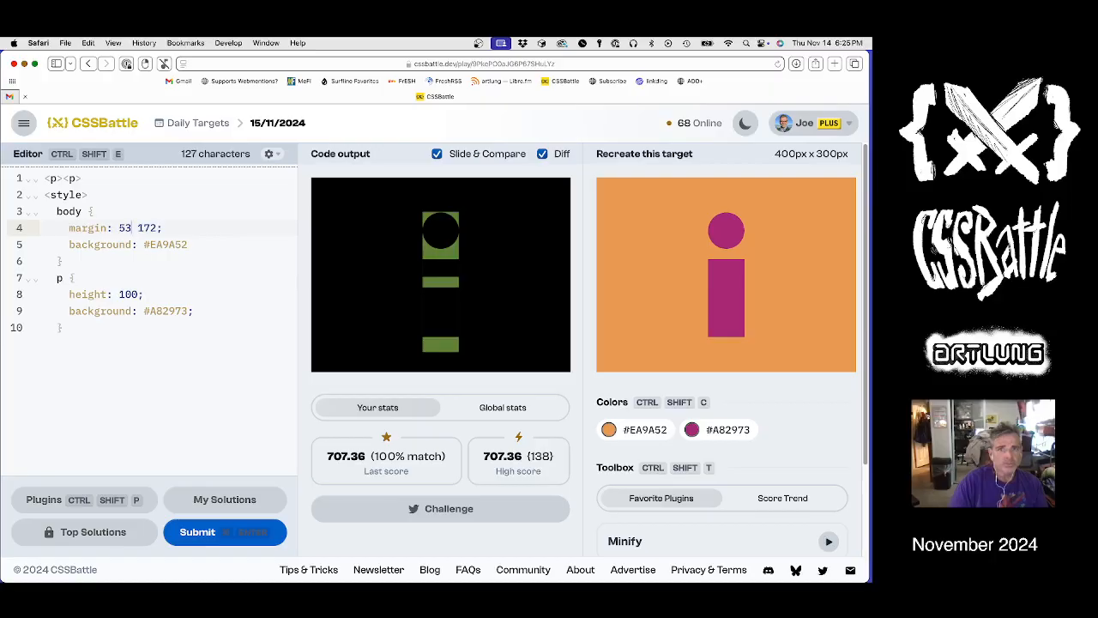
pyautogui.press('BackSpace')
pyautogui.write('5')
pyautogui.press('BackSpace')
pyautogui.write('4')
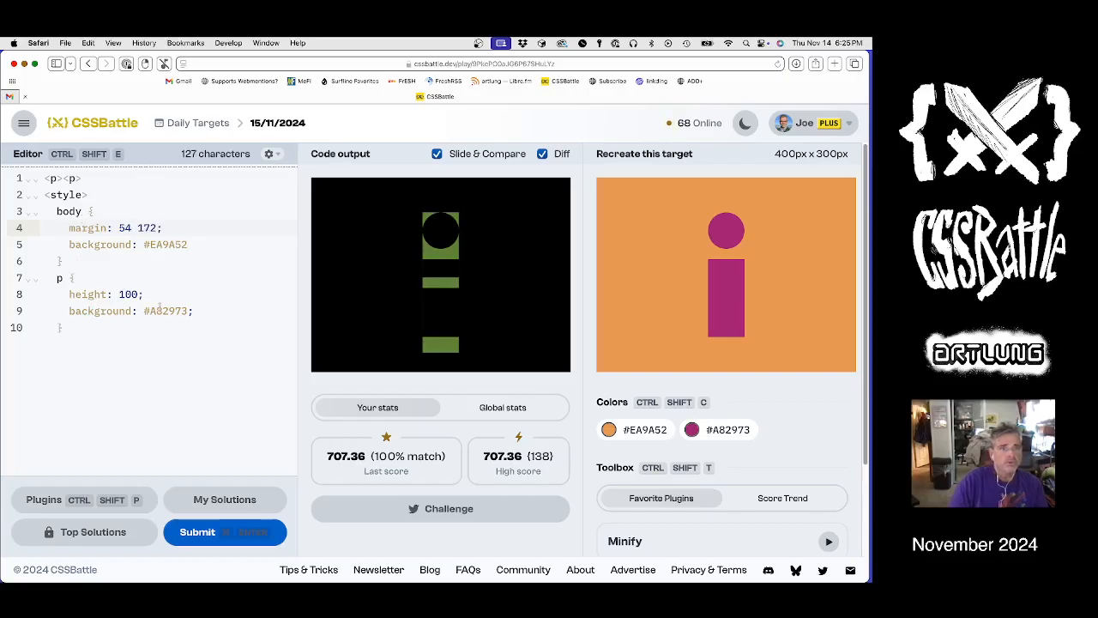
# Change the bars' height from 100, trying 57 and settling at 56.
pyautogui.click(210, 310)
pyautogui.press('Return')
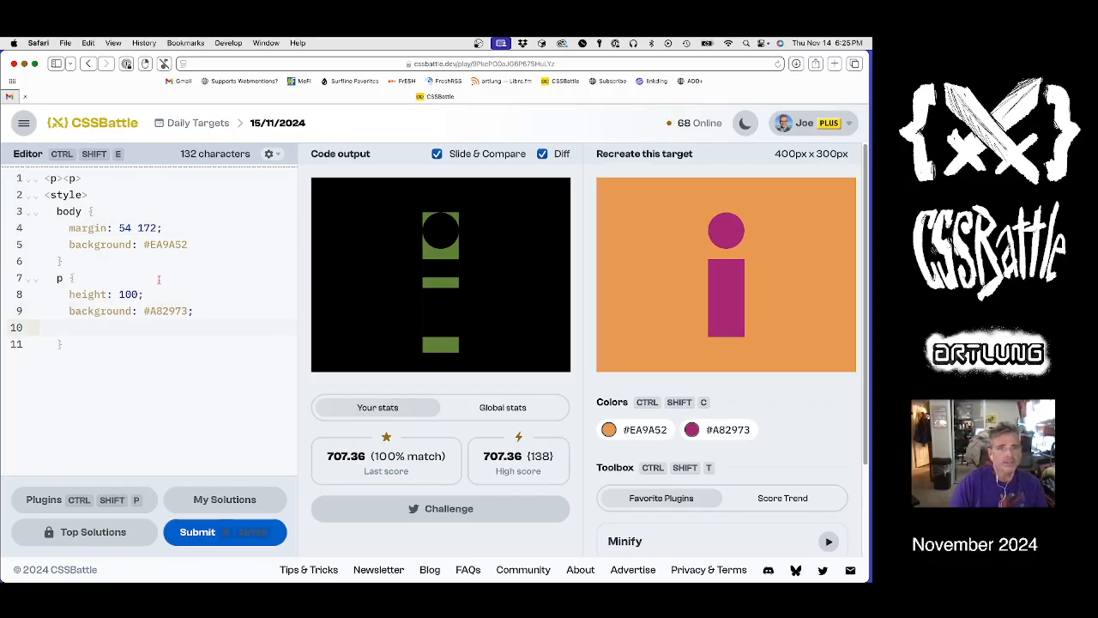
pyautogui.click(137, 293)
pyautogui.press('BackSpace')
pyautogui.press('BackSpace')
pyautogui.press('BackSpace')
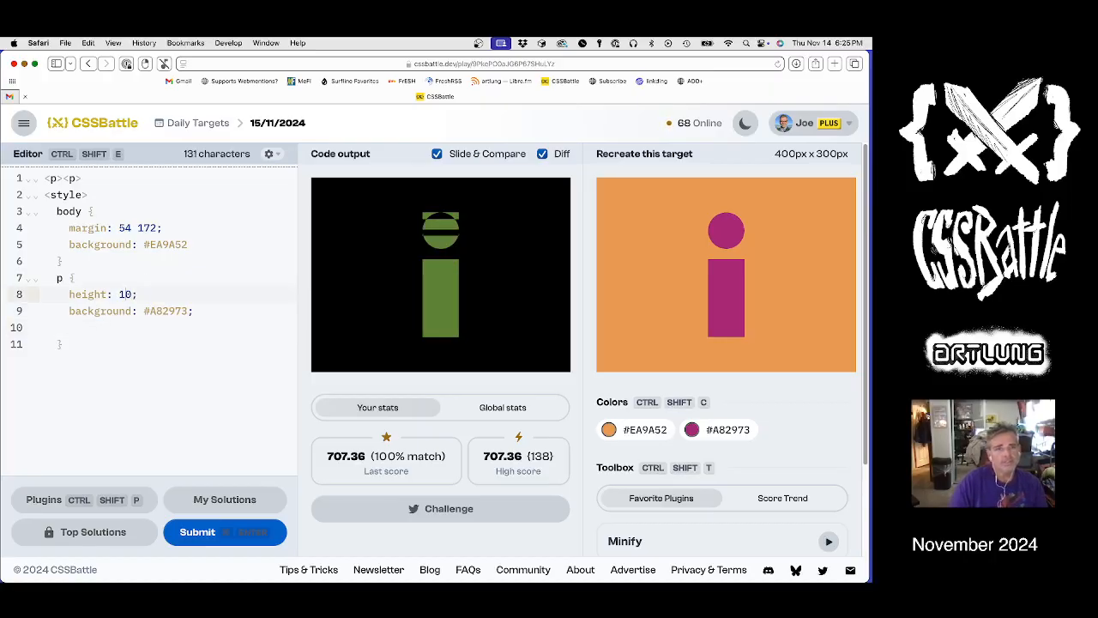
pyautogui.write('50')
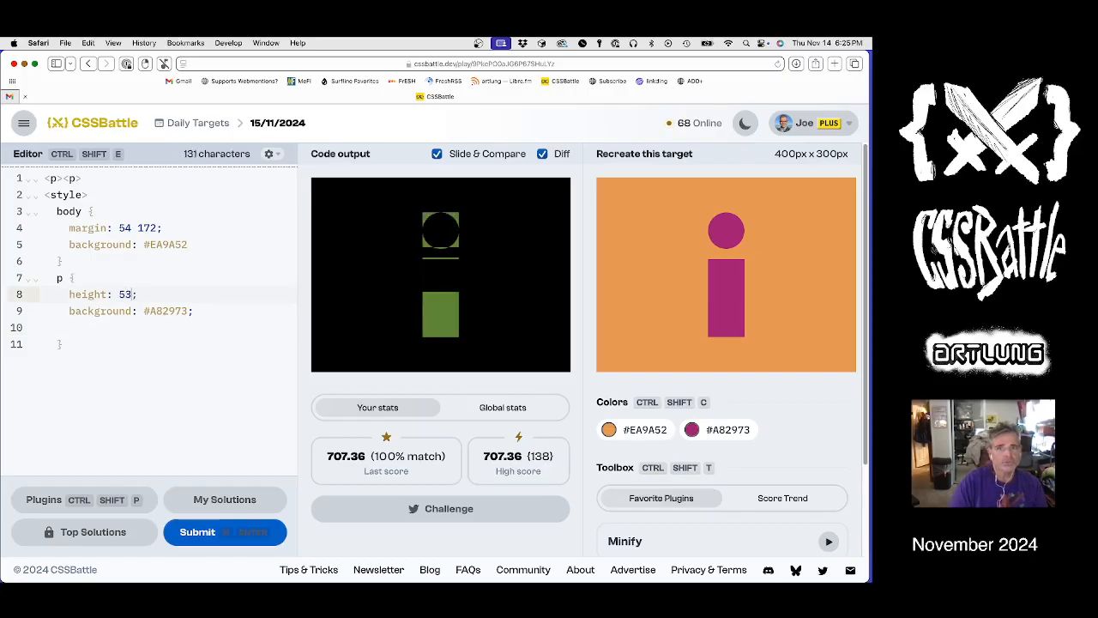
pyautogui.press('BackSpace')
pyautogui.write('5')
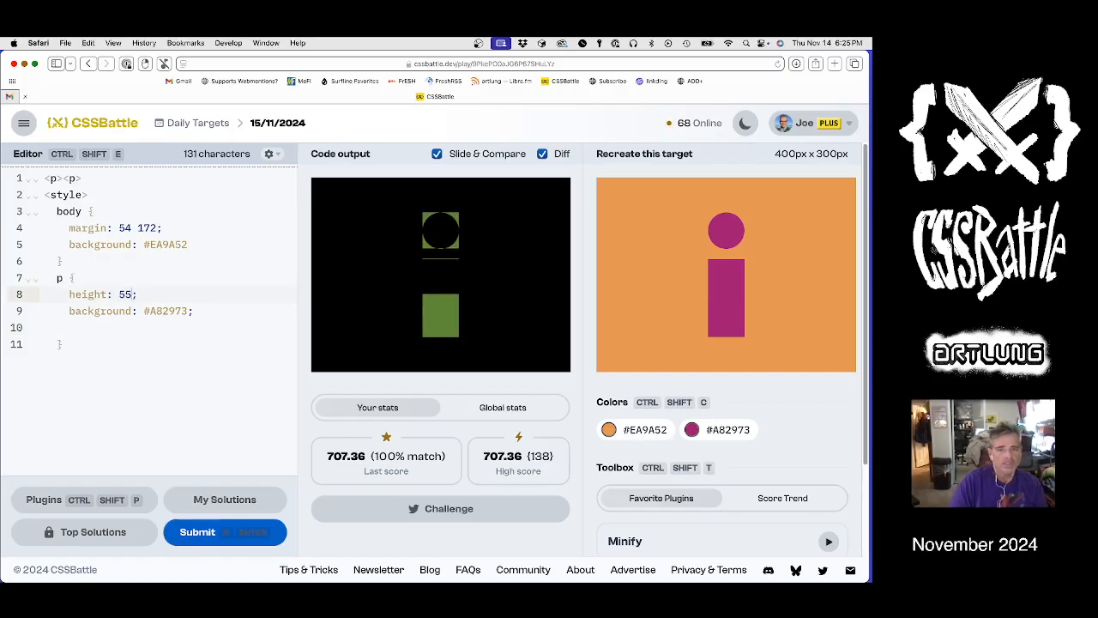
pyautogui.press('BackSpace')
pyautogui.write('7')
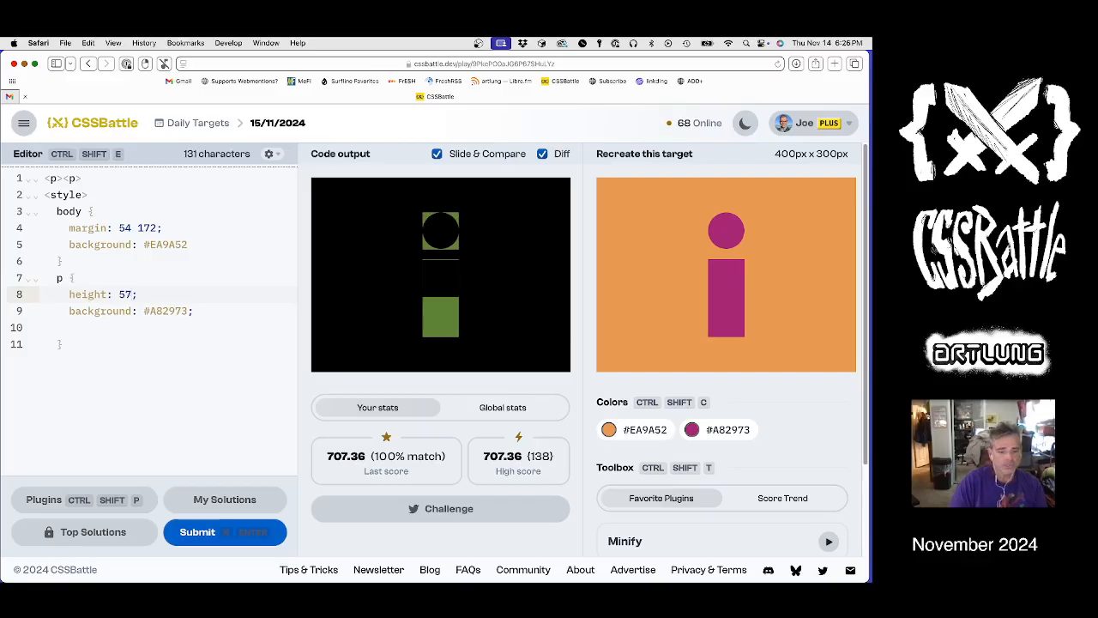
pyautogui.press('BackSpace')
pyautogui.write('6')
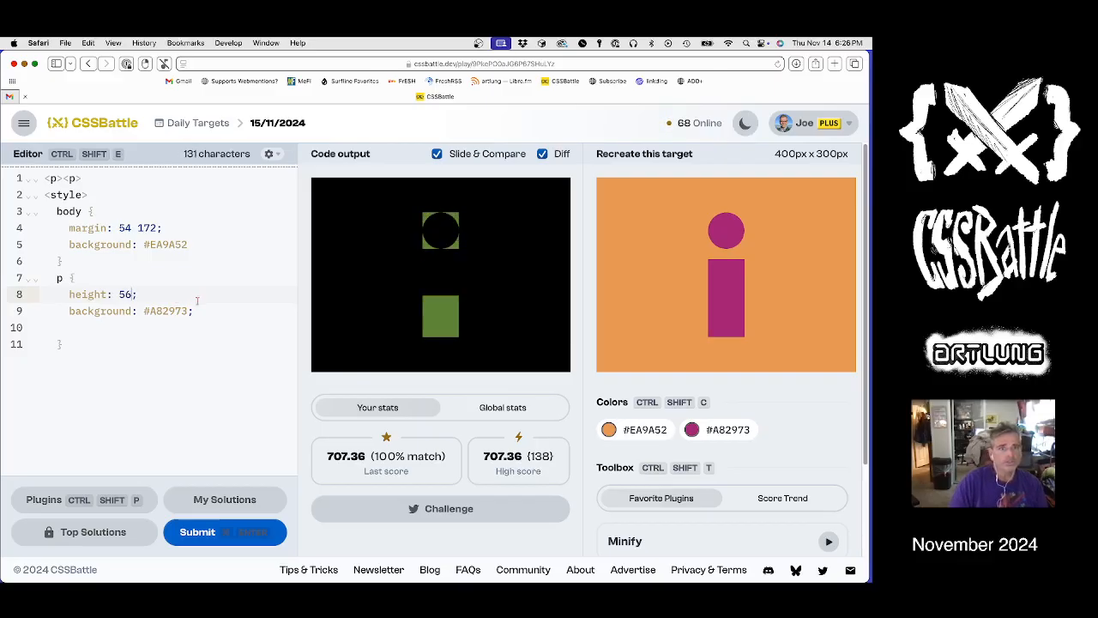
# Tidy the p rule, give the second paragraph a b attribute, and start a [b] selector.
pyautogui.click(204, 311)
pyautogui.press('Down')
pyautogui.press('Down')
pyautogui.press('BackSpace')
pyautogui.press('BackSpace')
pyautogui.press('BackSpace')
pyautogui.press('Return')
pyautogui.write('b')
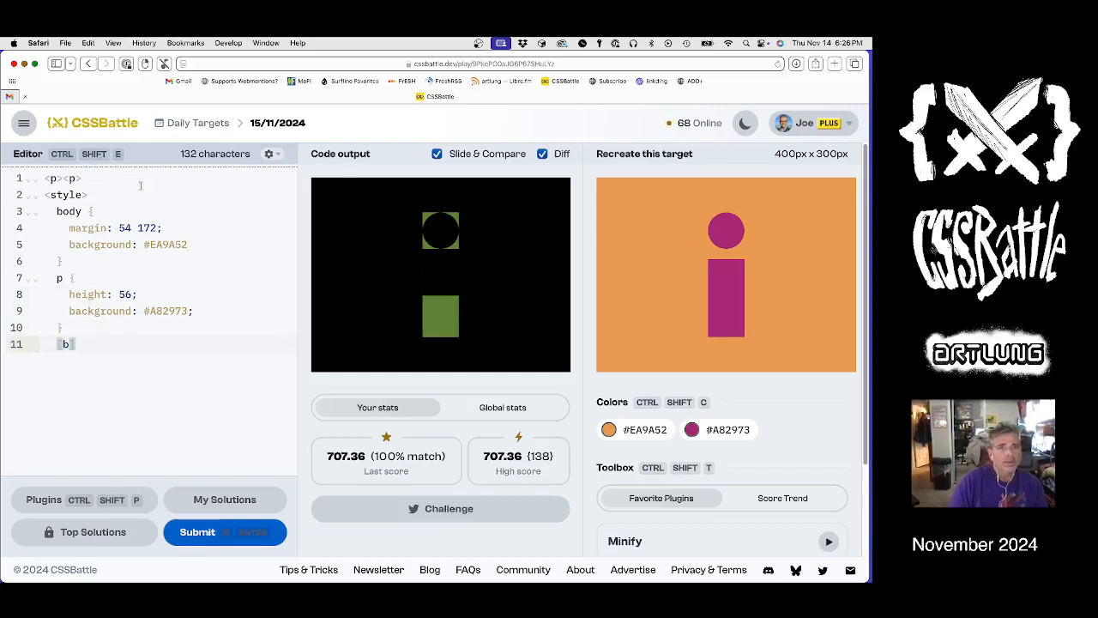
pyautogui.click(78, 177)
pyautogui.write('b')
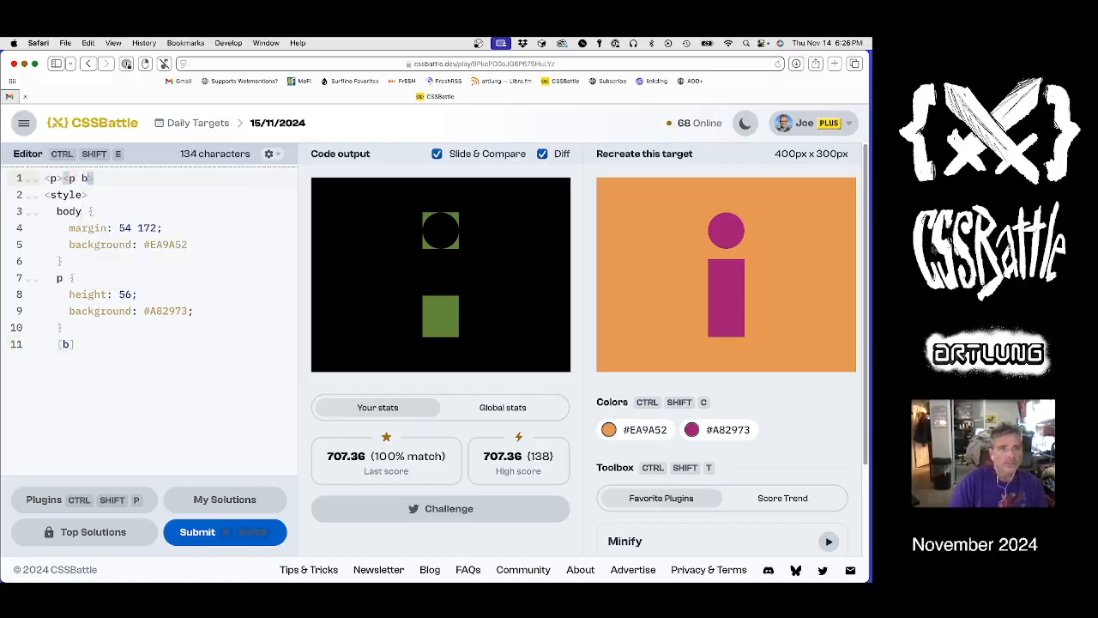
pyautogui.click(157, 294)
pyautogui.click(98, 345)
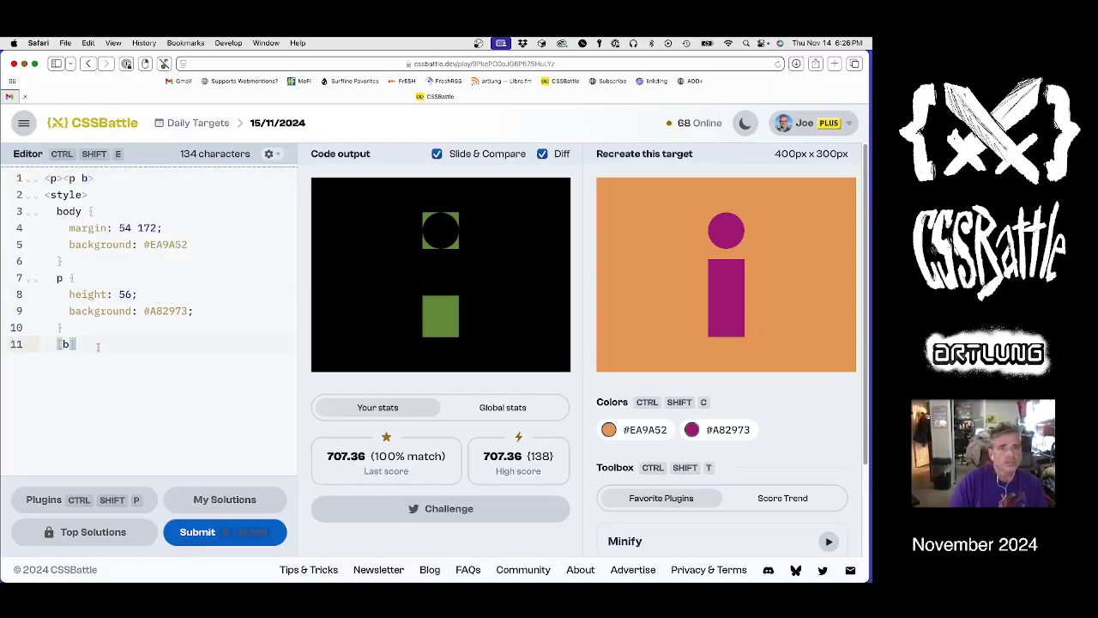
# Make border-radius read var(--r, 50%) and open the [b] rule to set --r to 0.
pyautogui.click(209, 313)
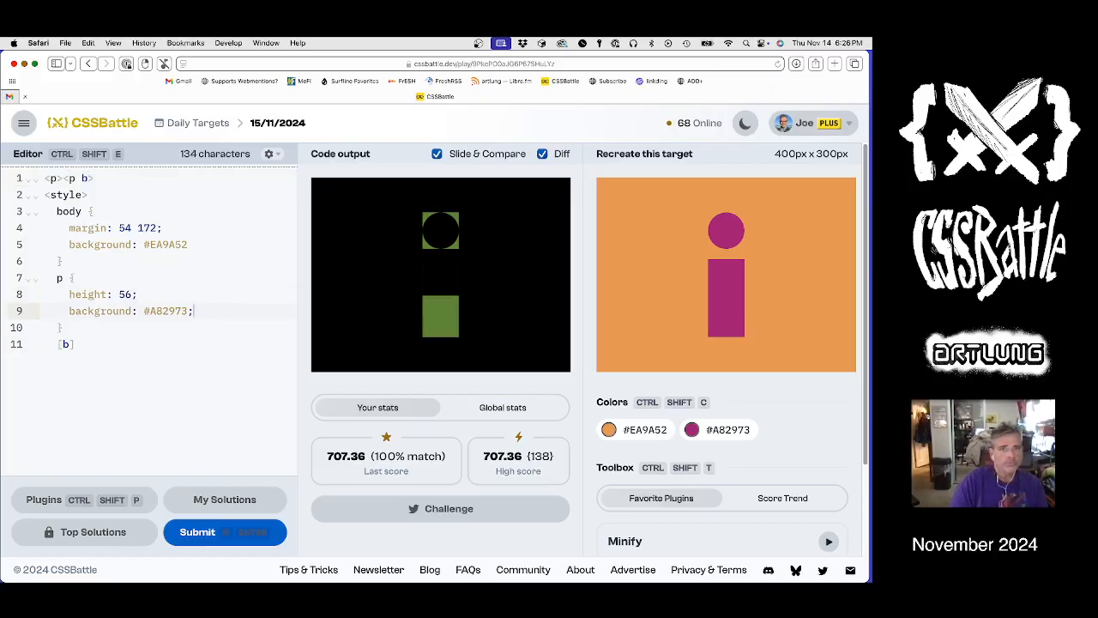
pyautogui.press('Return')
pyautogui.write('bord')
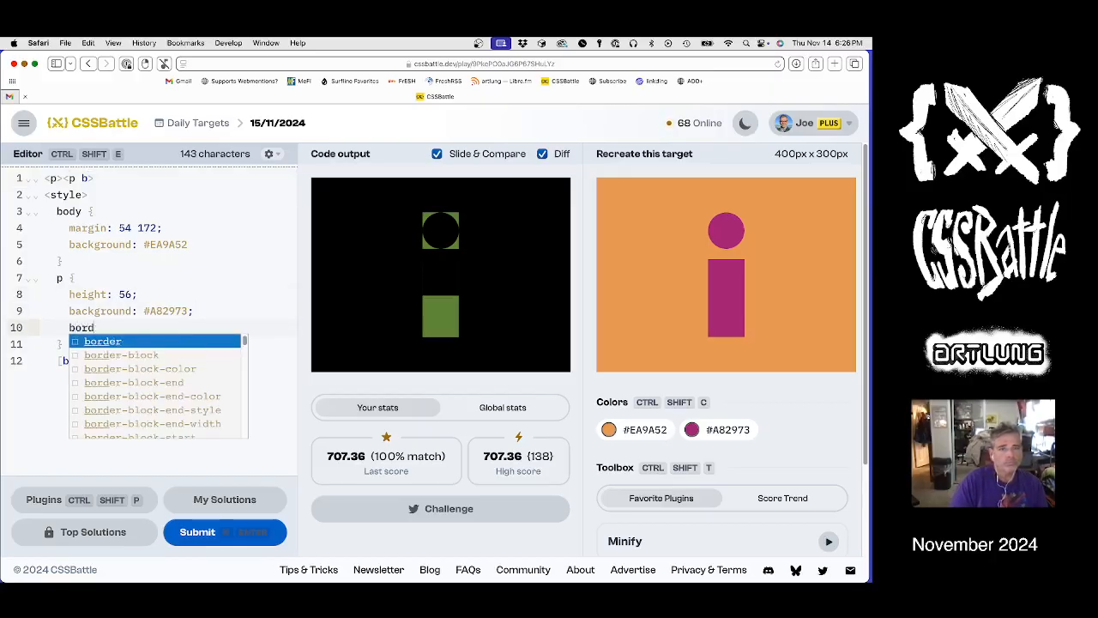
pyautogui.write('er=')
pyautogui.write('r')
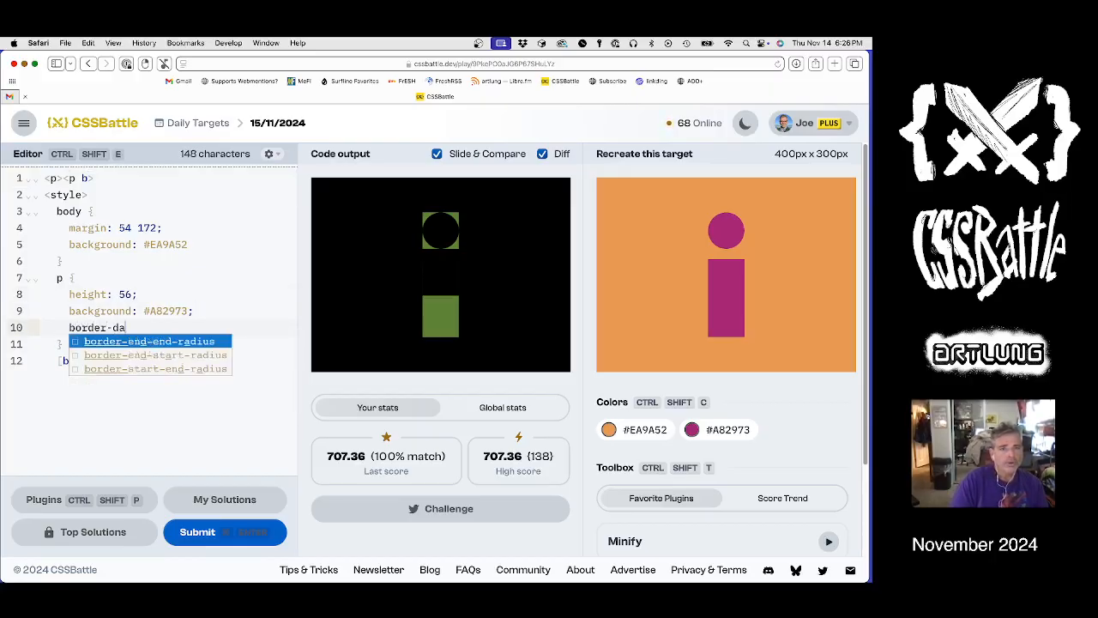
pyautogui.write('adius')
pyautogui.write('(--')
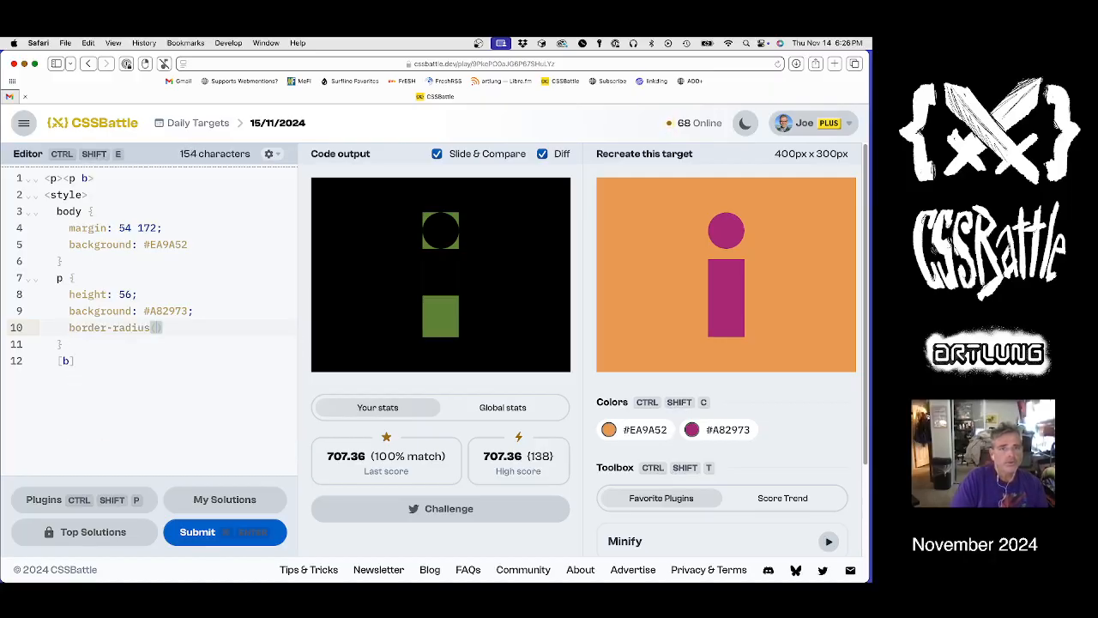
pyautogui.write('r')
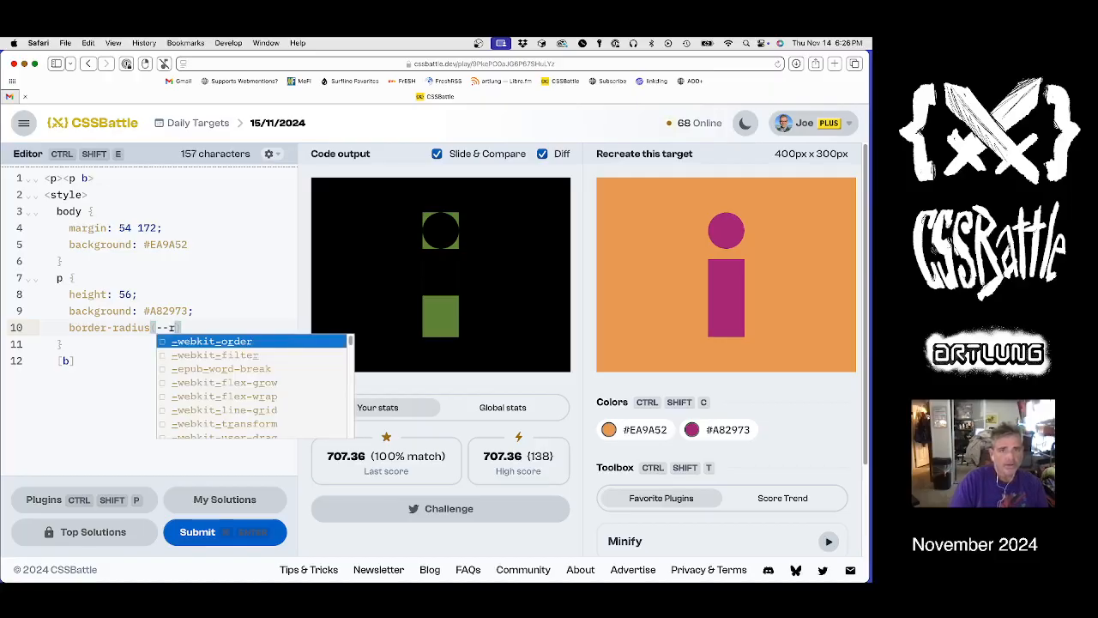
pyautogui.write(', 50')
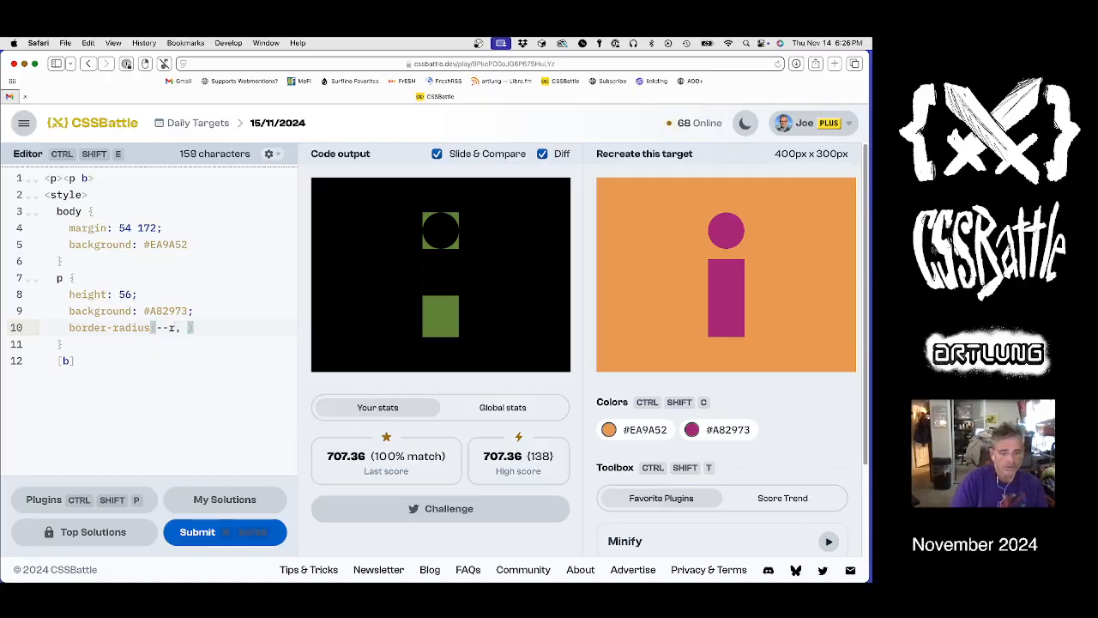
pyautogui.write('%);')
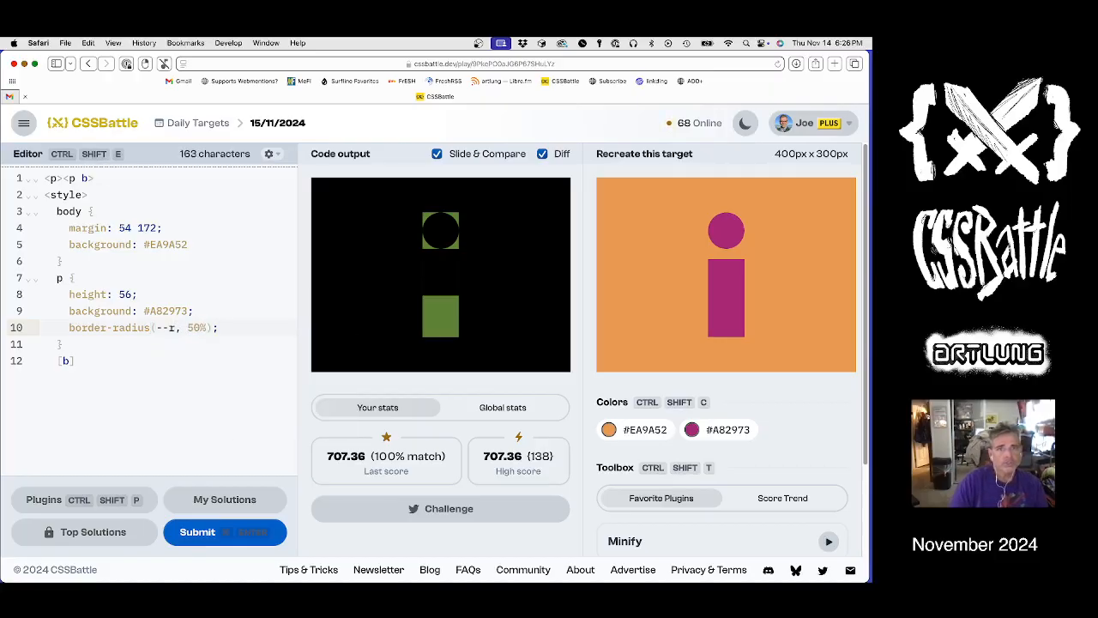
pyautogui.press('Home')
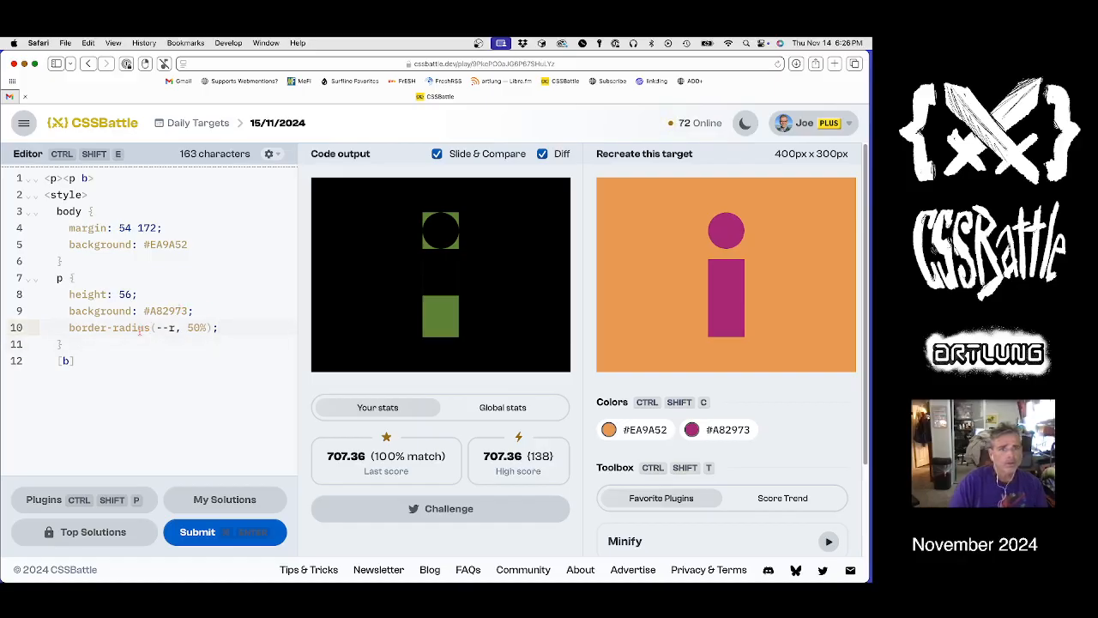
pyautogui.click(151, 328)
pyautogui.write(': var')
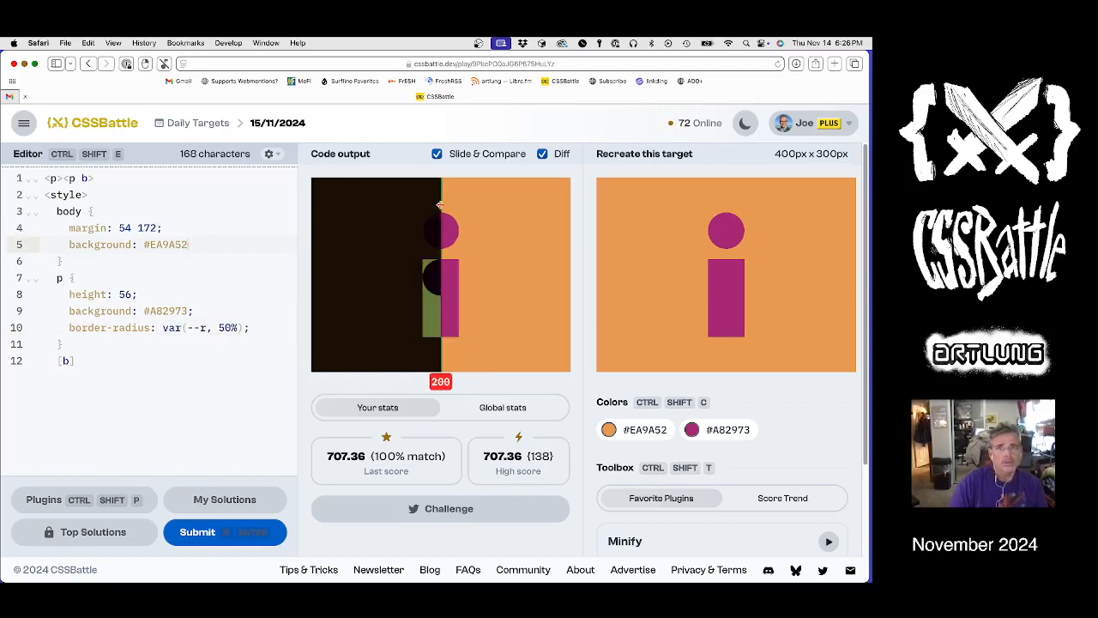
pyautogui.click(82, 360)
pyautogui.write('{')
pyautogui.press('Return')
pyautogui.write('--r: 0')
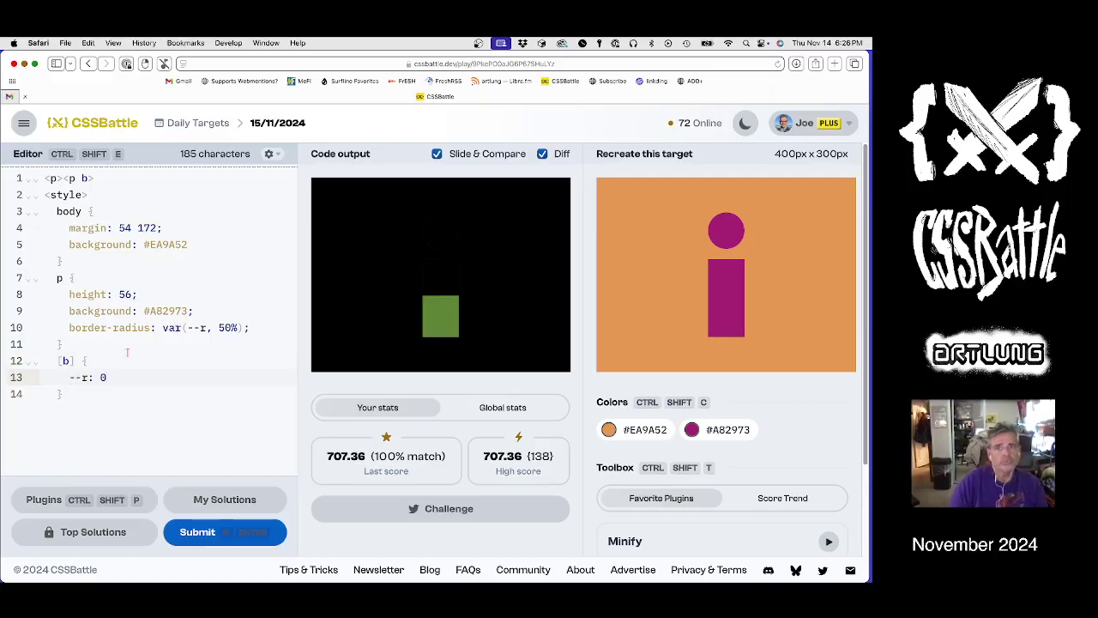
# Give [b] a height of 120, drop trailing semicolons, and verify the match via Diff.
pyautogui.click(542, 153)
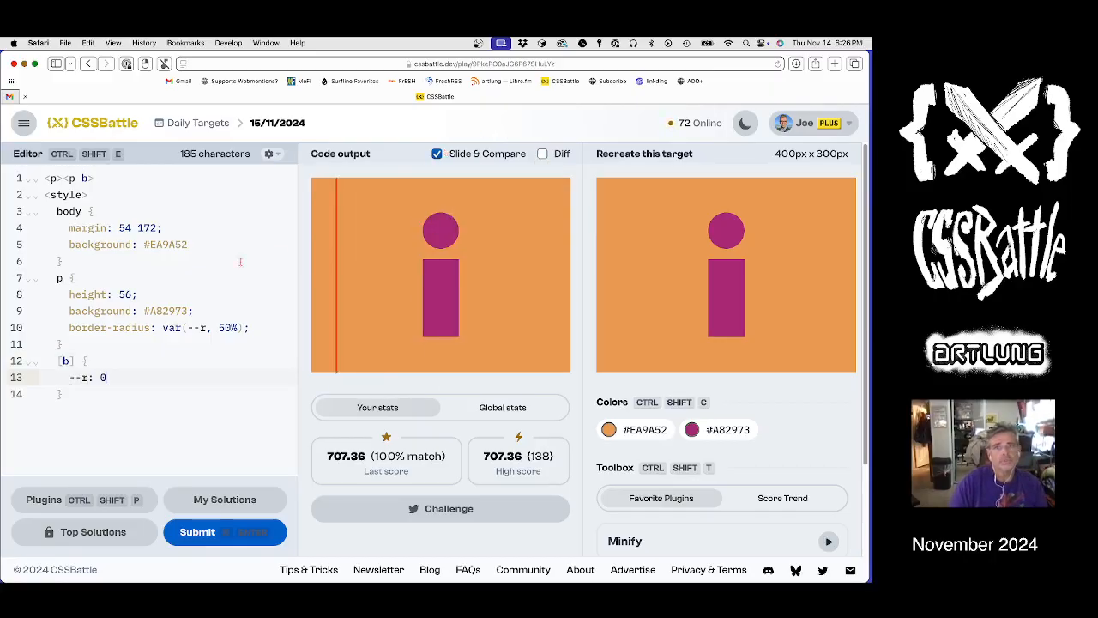
pyautogui.write(';')
pyautogui.press('Return')
pyautogui.write('height: 10')
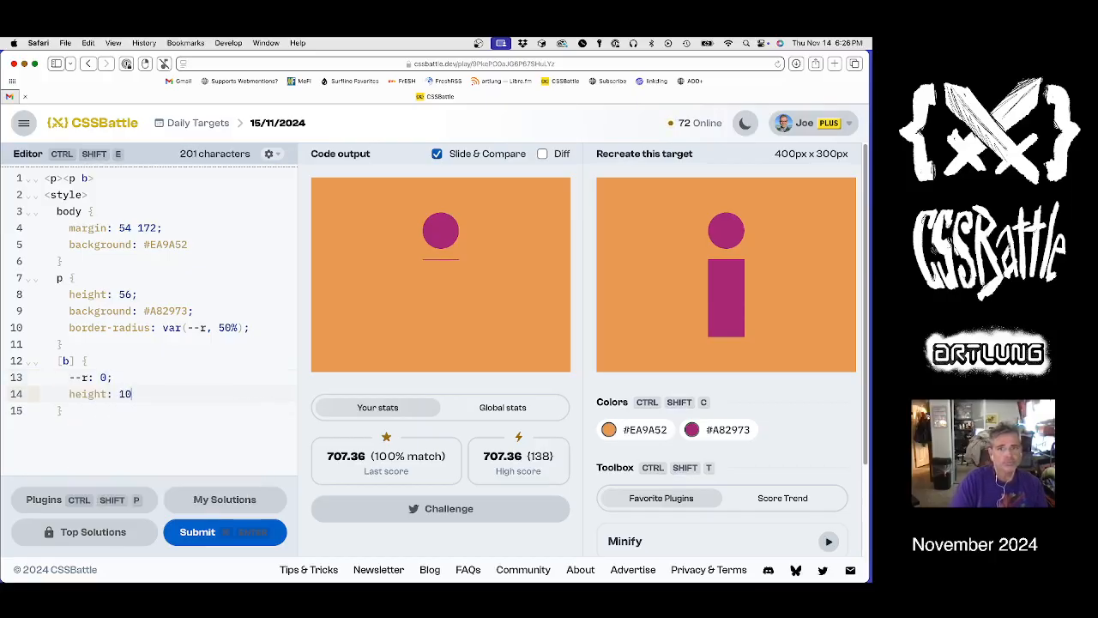
pyautogui.write('0;')
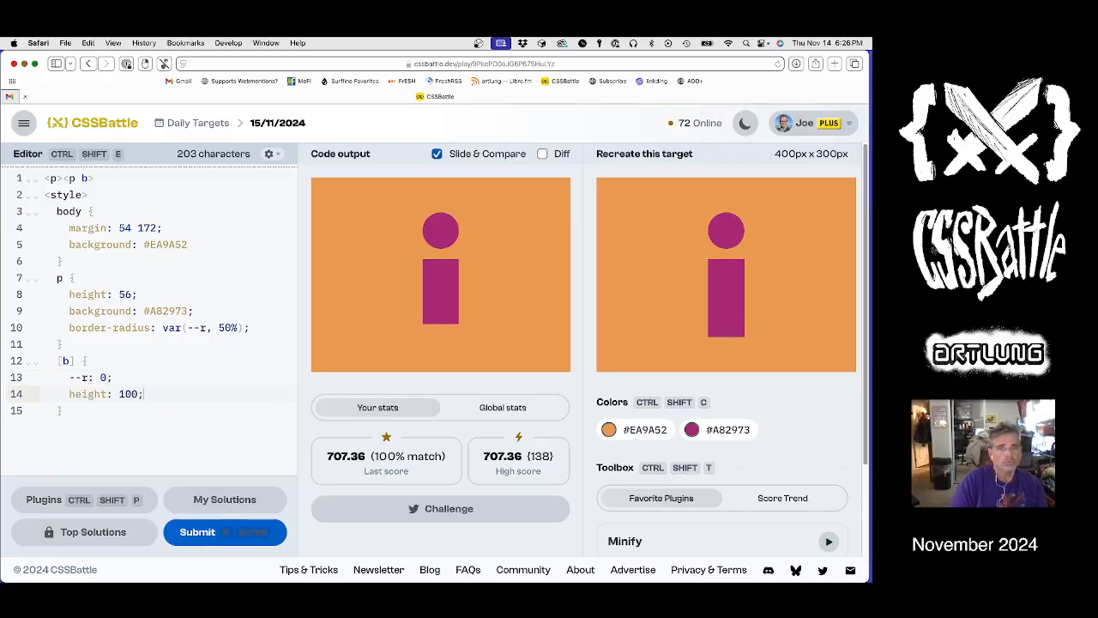
pyautogui.press('BackSpace')
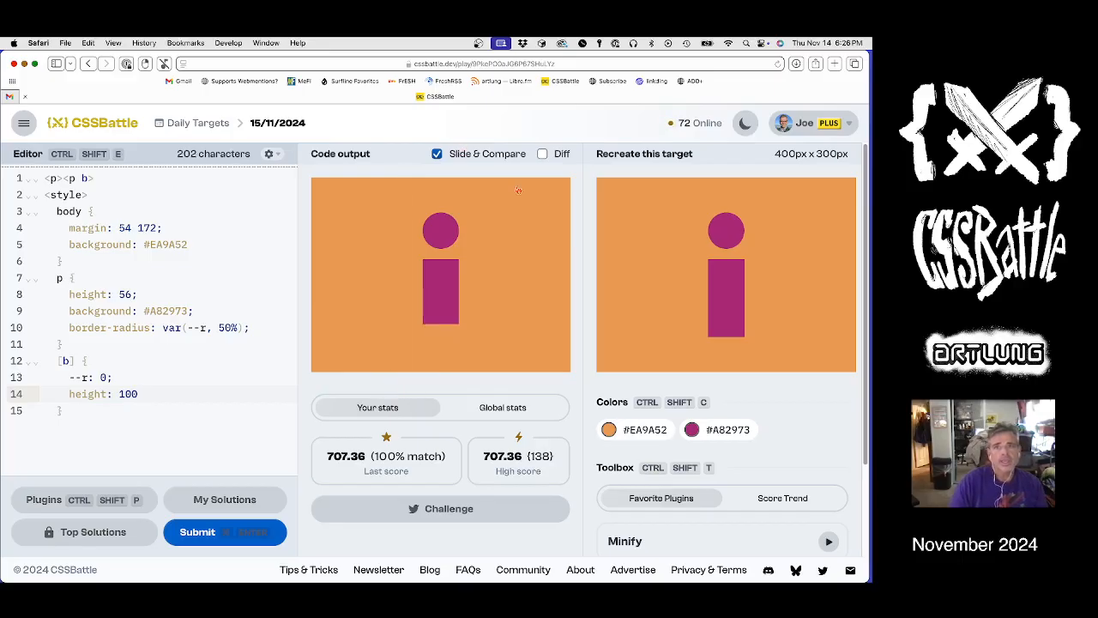
pyautogui.click(542, 153)
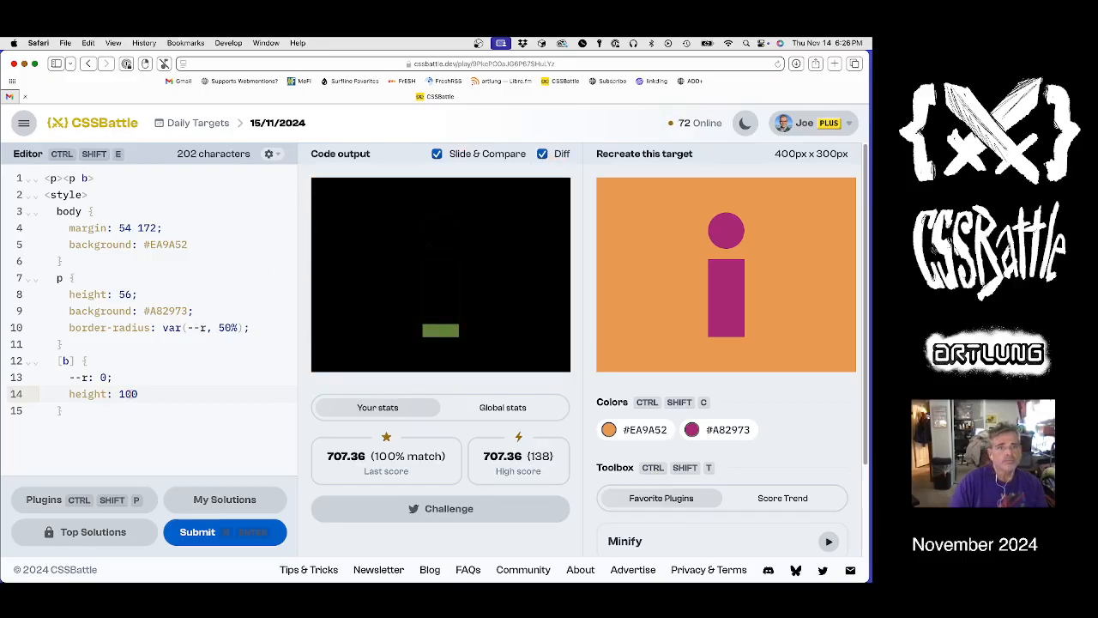
pyautogui.hotkey('alt', 'shift', 'Up')
pyautogui.hotkey('alt', 'shift', 'Up')
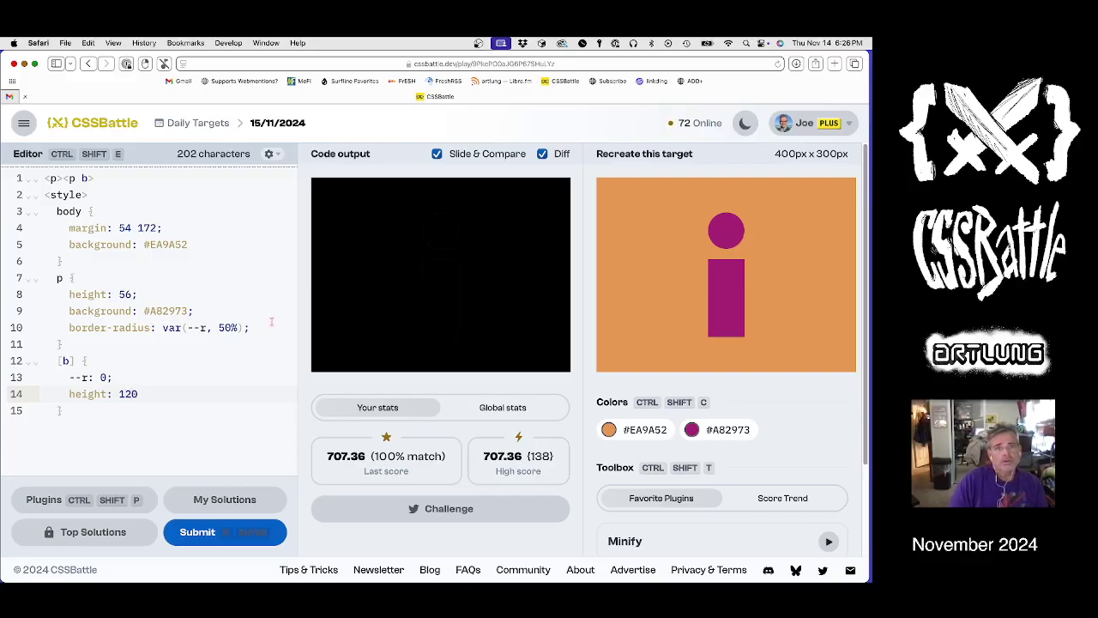
pyautogui.click(271, 327)
pyautogui.press('BackSpace')
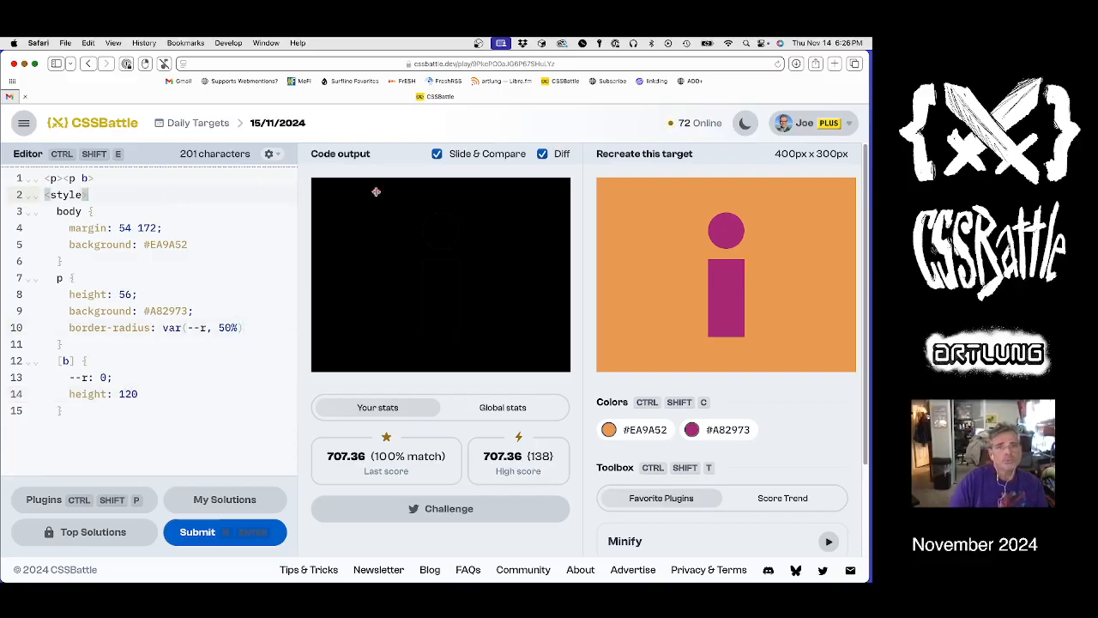
pyautogui.click(542, 154)
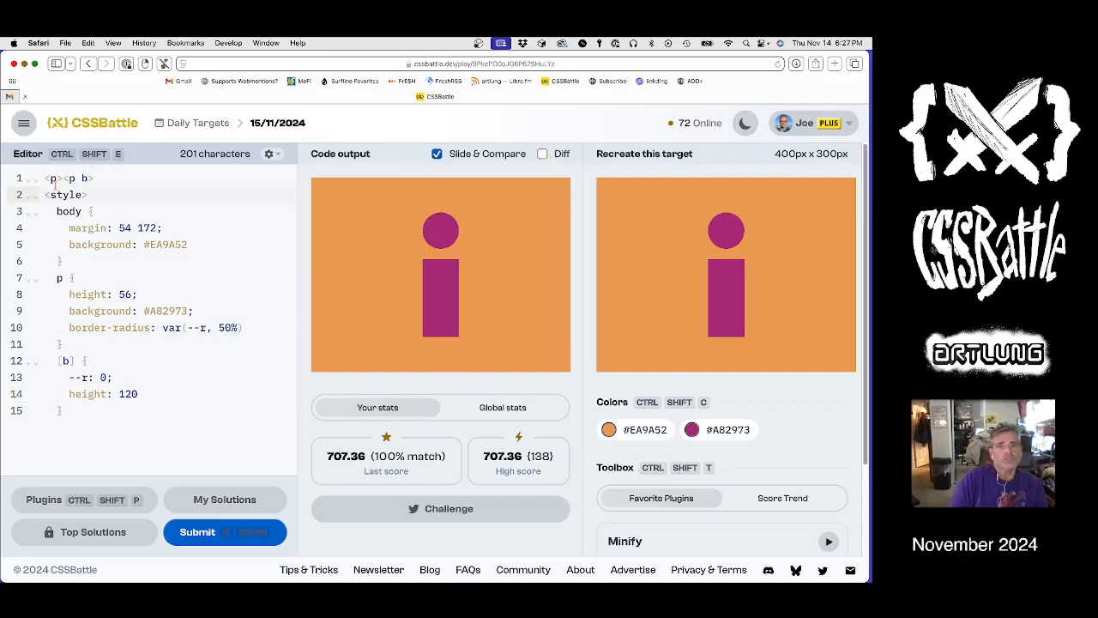
# Recheck the Diff overlay and submit, scoring 658.89 at 100%.
pyautogui.click(542, 154)
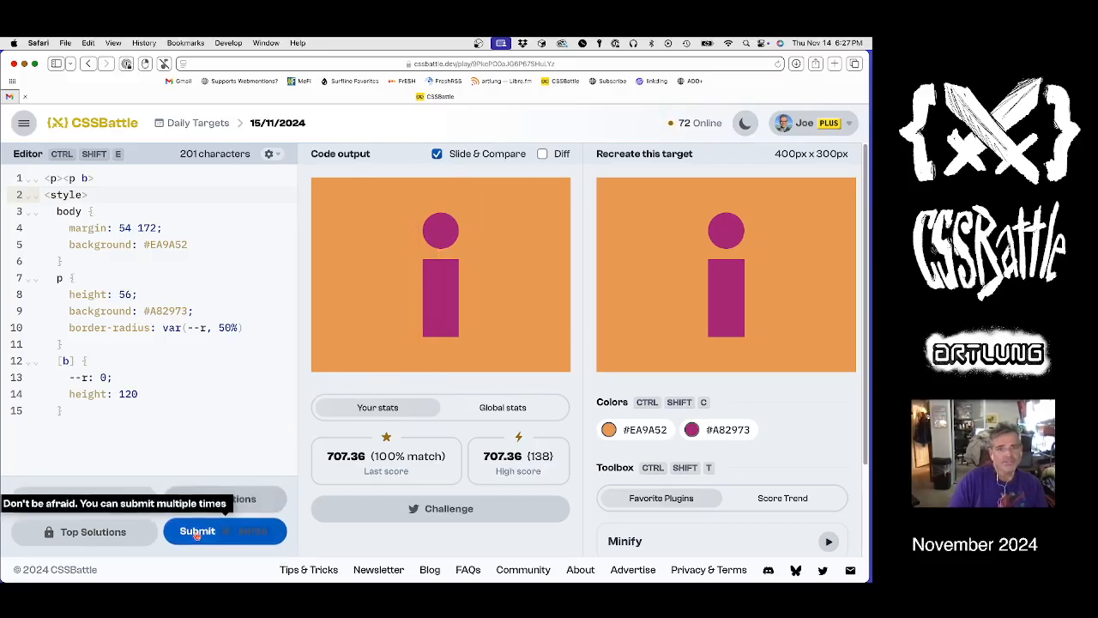
pyautogui.click(197, 532)
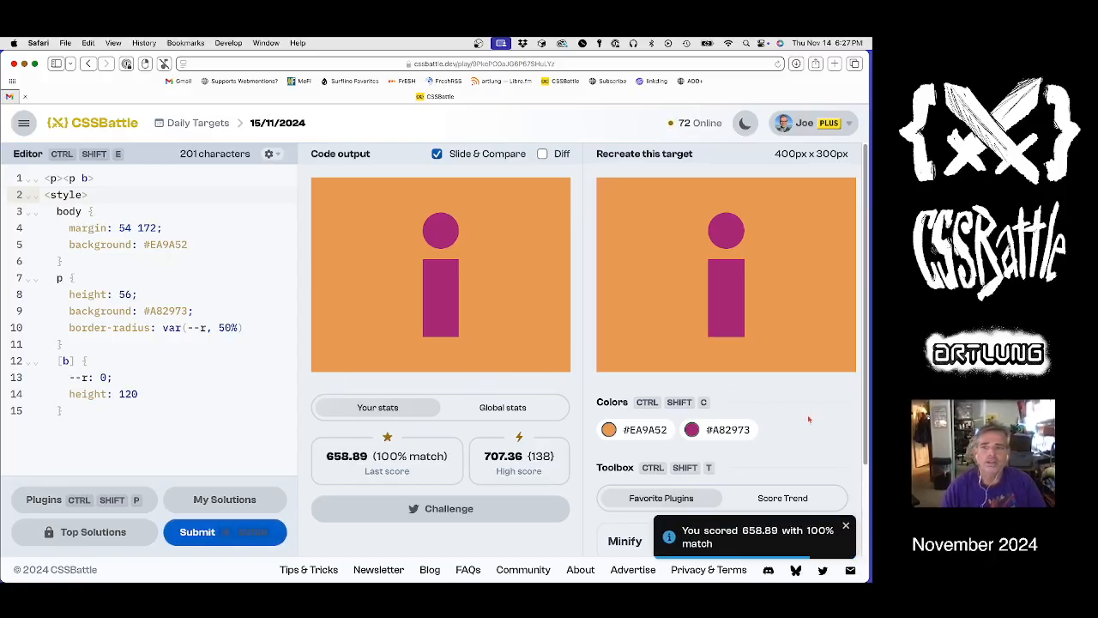
pyautogui.scroll(-3, 800, 446)
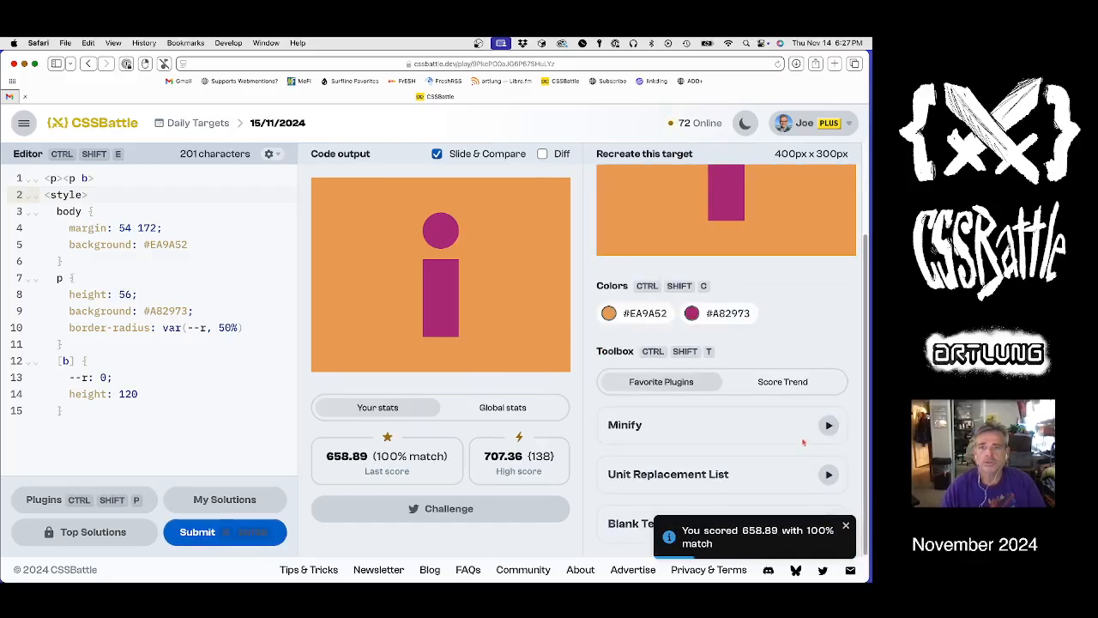
# Minify to 132 characters and submit for a new 713.68 highscore.
pyautogui.click(827, 424)
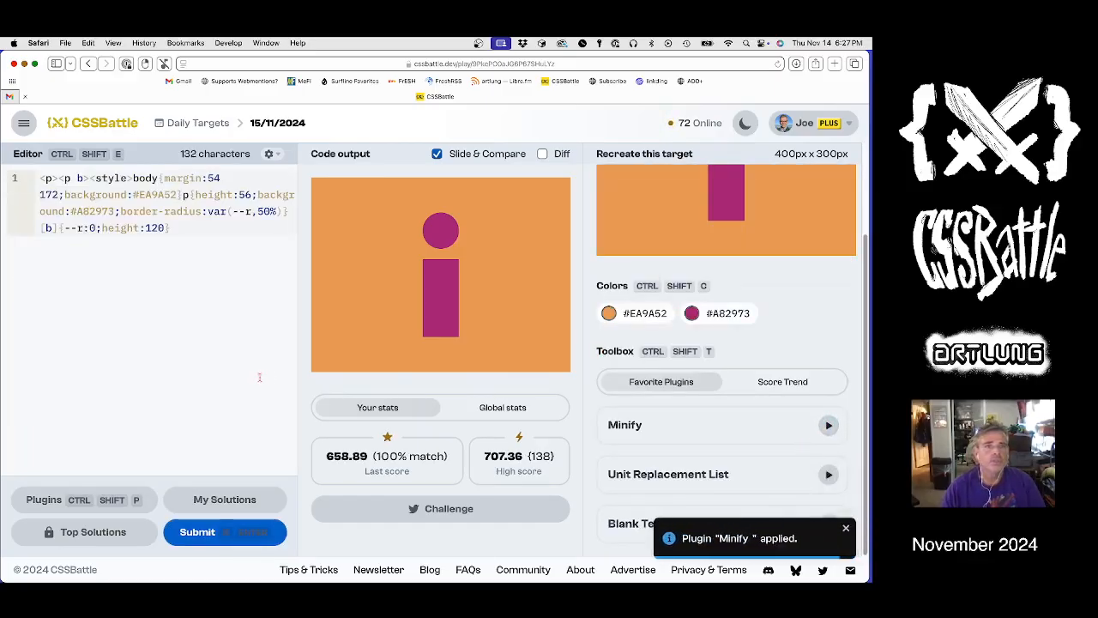
pyautogui.click(198, 531)
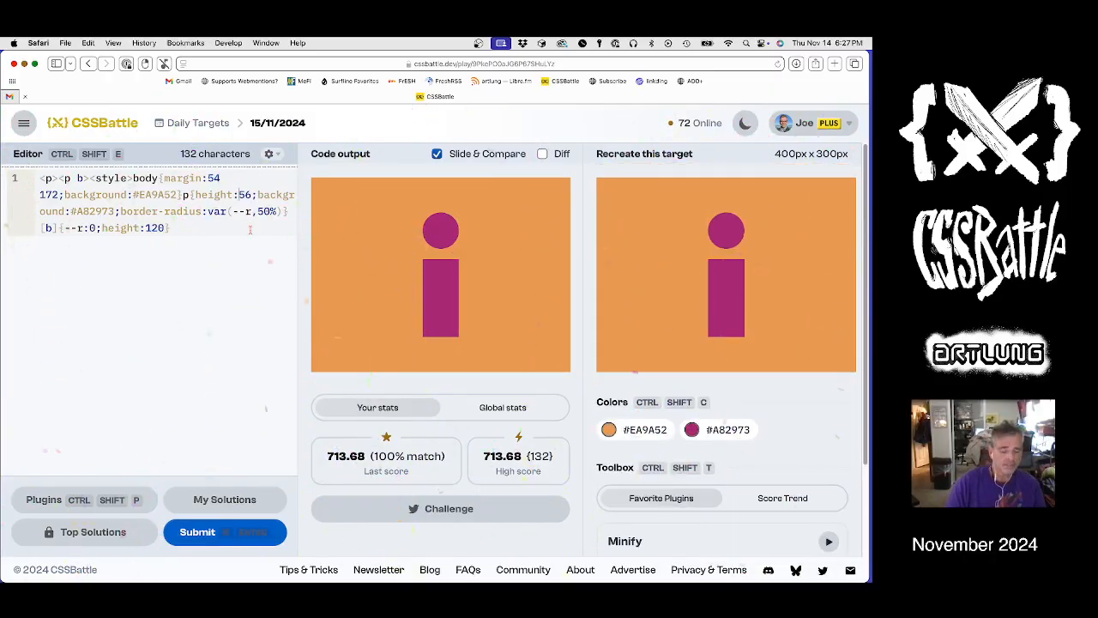
pyautogui.write('var(')
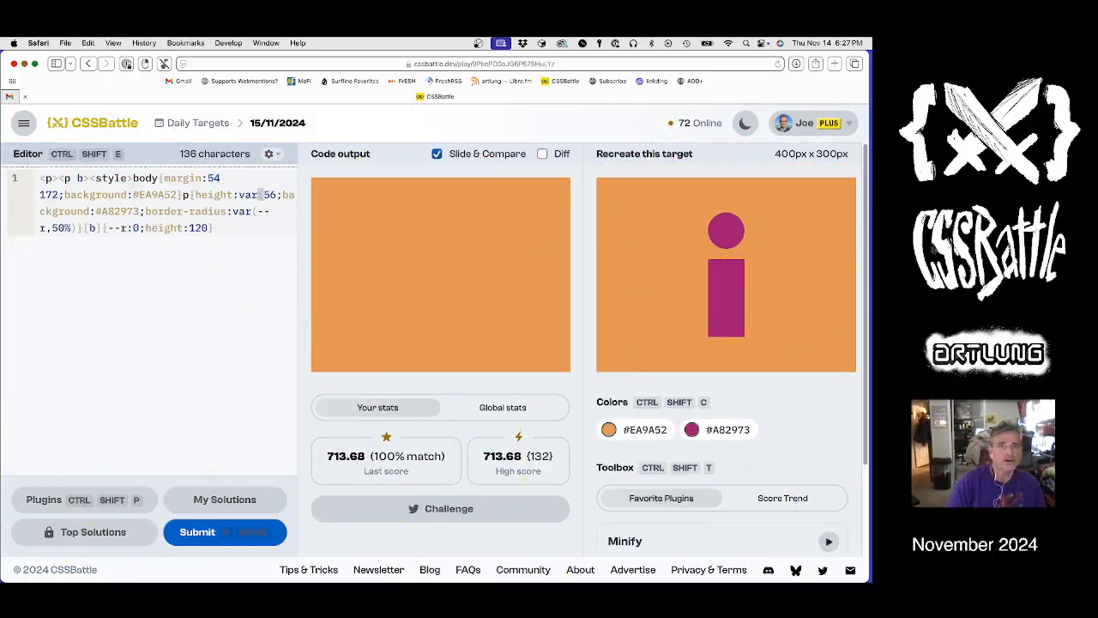
pyautogui.write('--h')
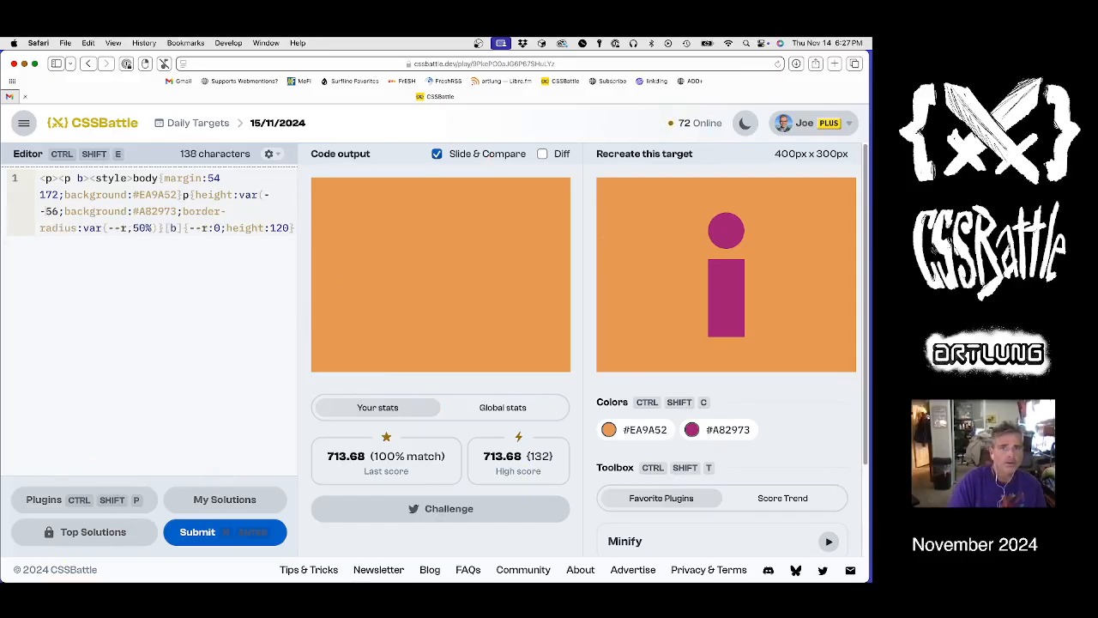
pyautogui.write(',56)')
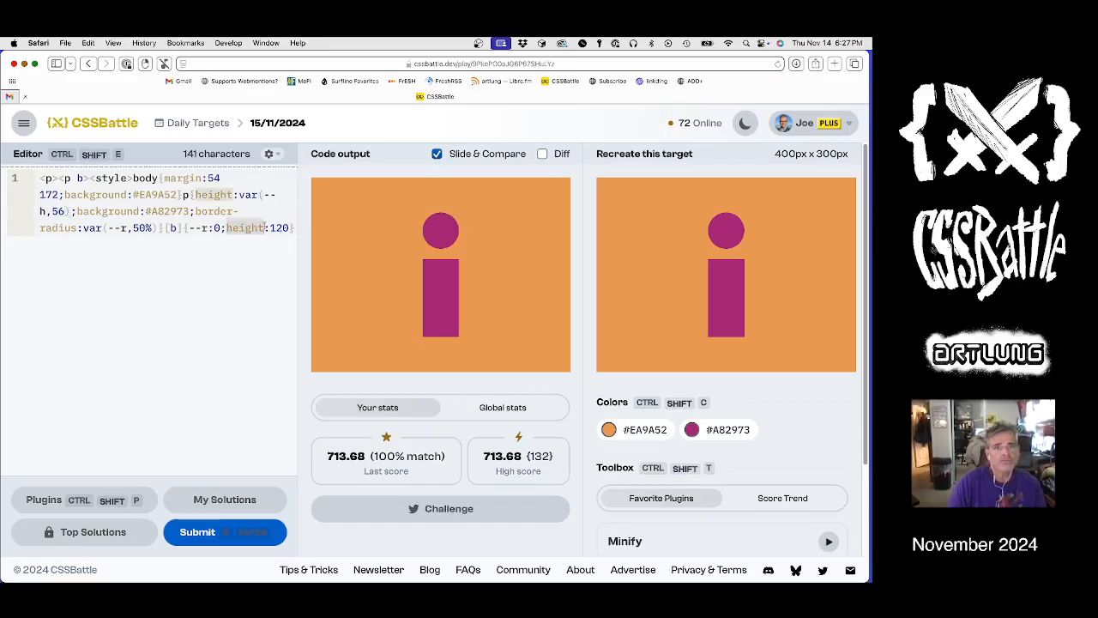
# Submit the 138-character --h variable version for 707.36 at 100%, then view past submissions.
pyautogui.doubleClick(248, 228)
pyautogui.write('--h')
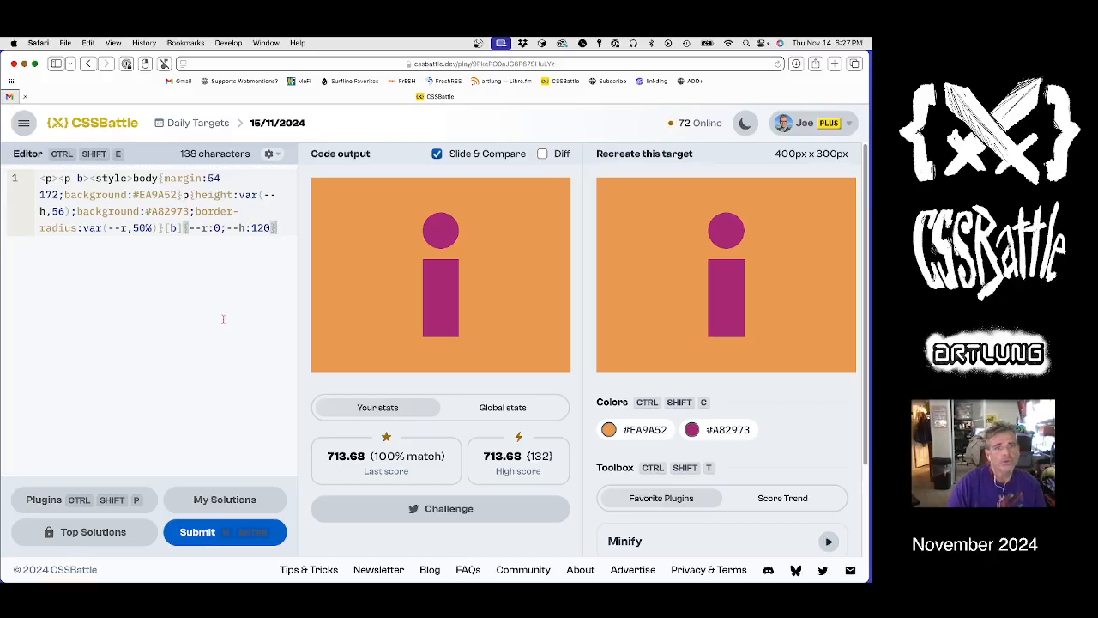
pyautogui.hotkey('ctrl', 'Return')
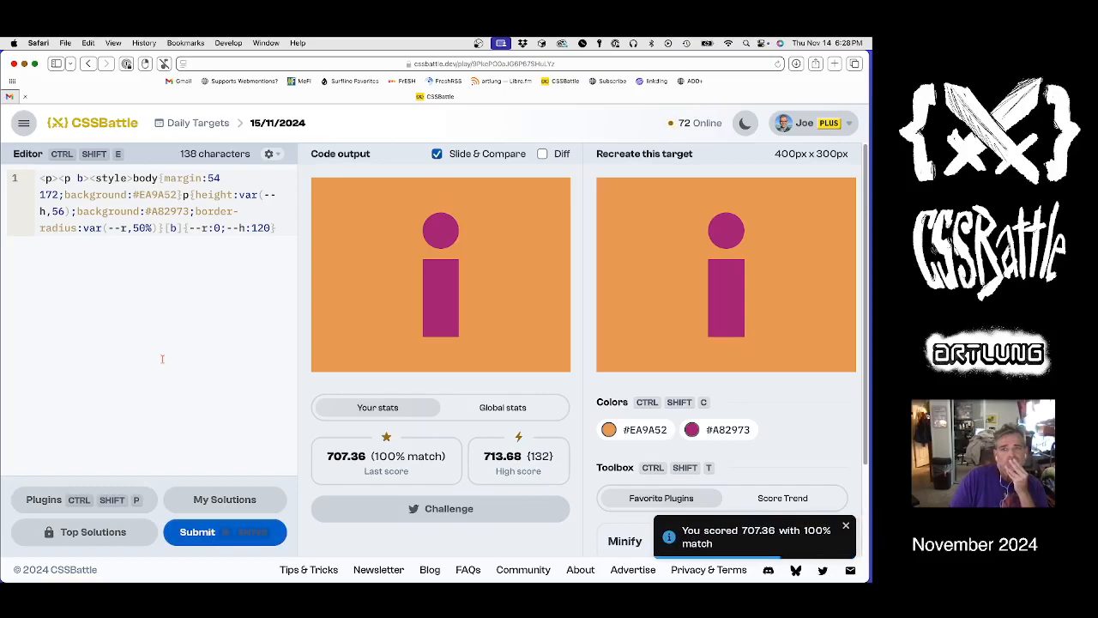
pyautogui.click(186, 503)
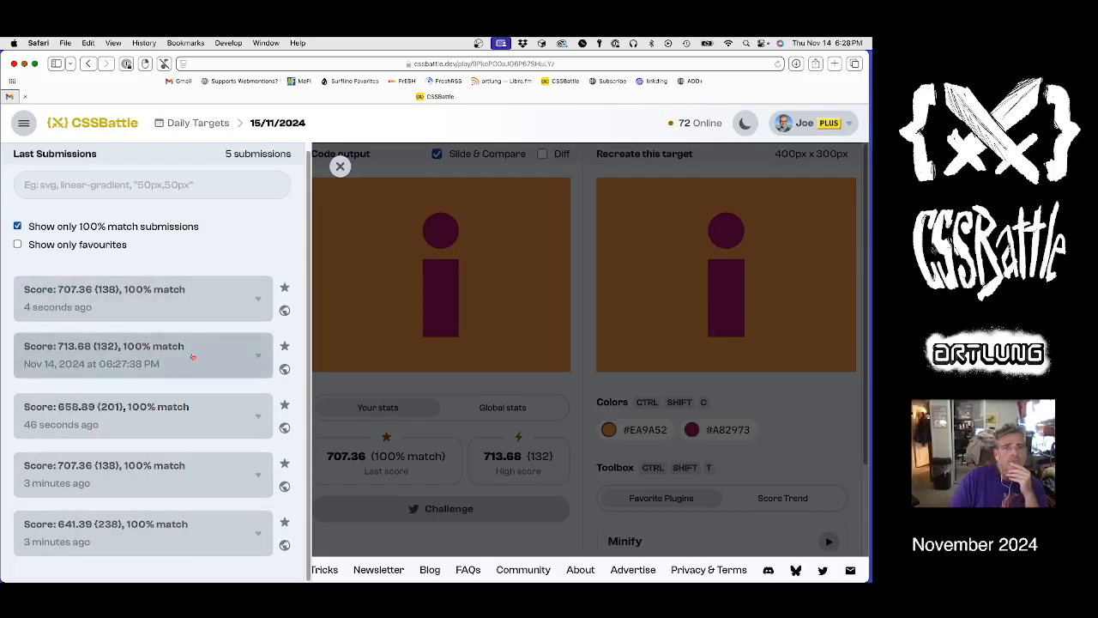
# Reload the 713.68 high-score submission's code into the editor from the submissions list.
pyautogui.click(342, 167)
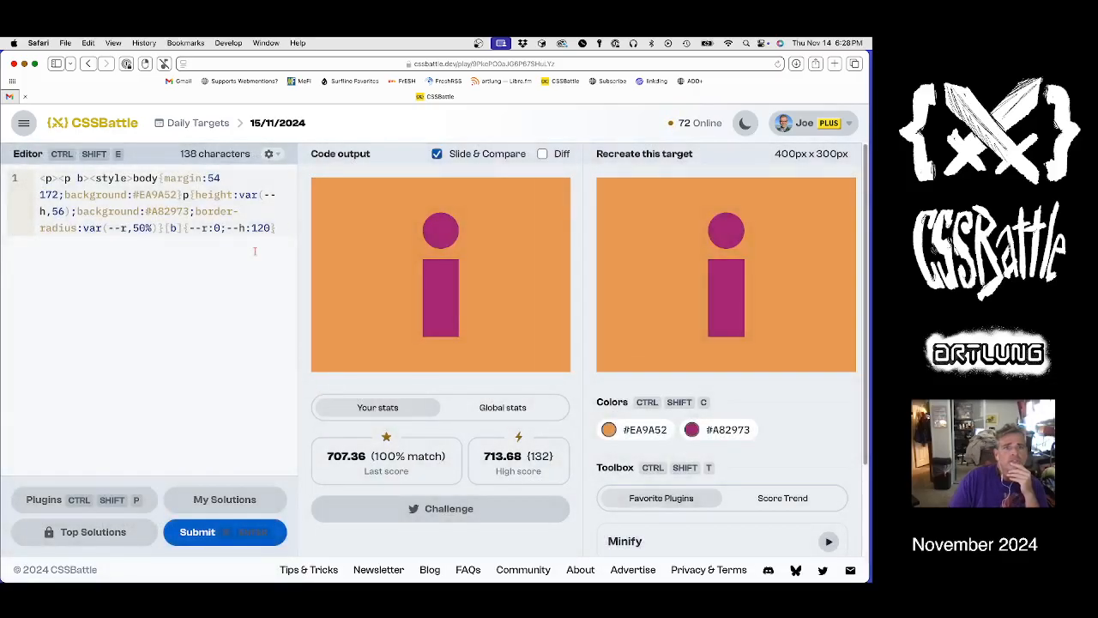
pyautogui.click(275, 229)
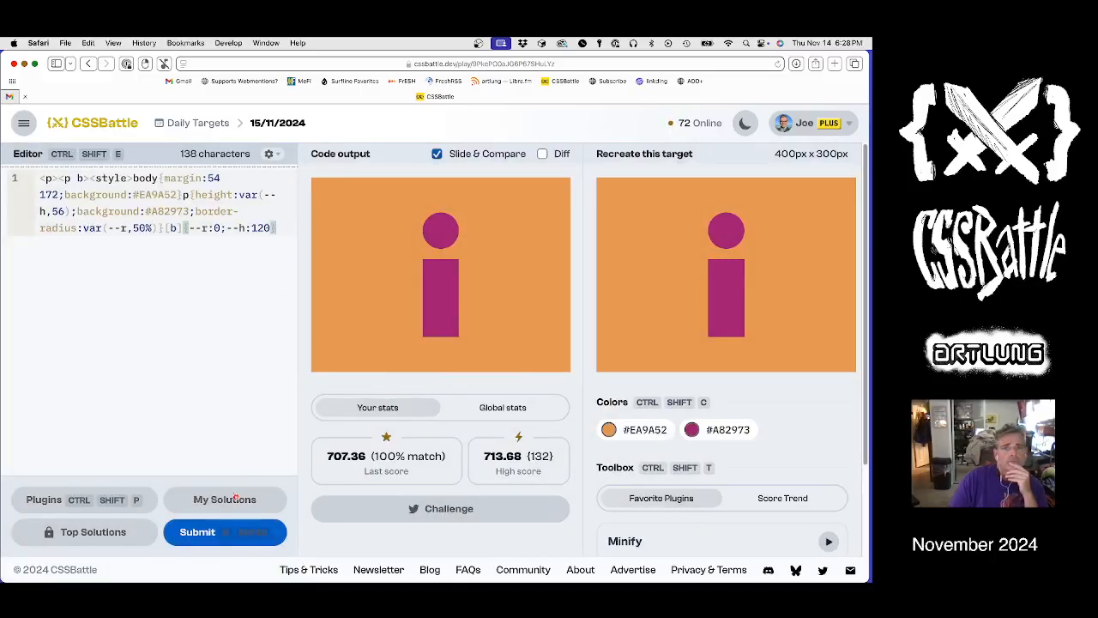
pyautogui.click(225, 499)
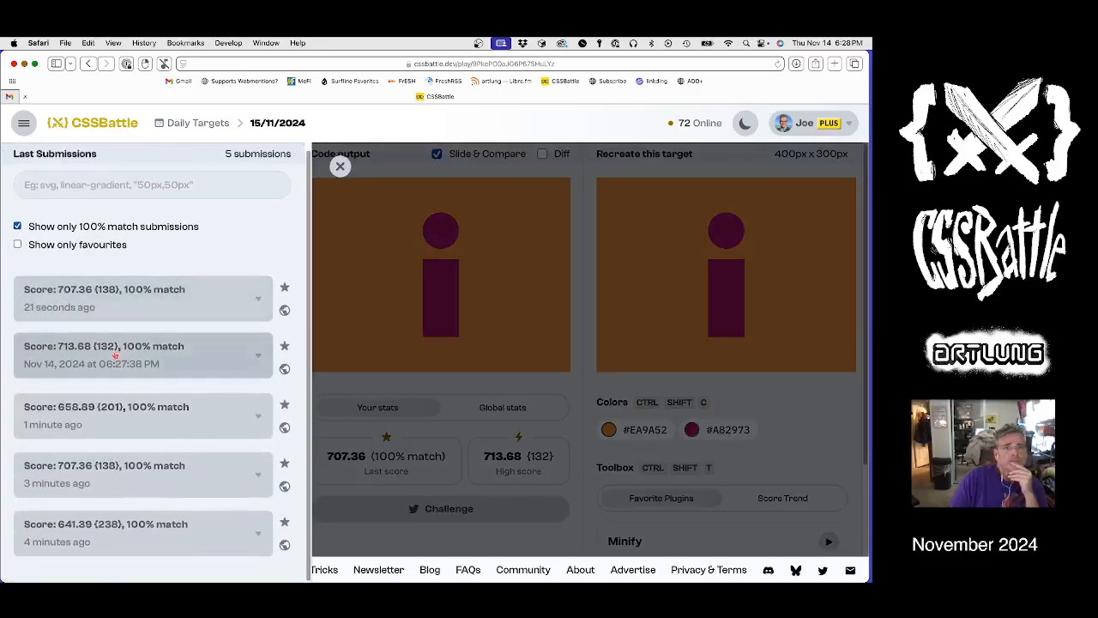
pyautogui.click(146, 356)
pyautogui.click(133, 486)
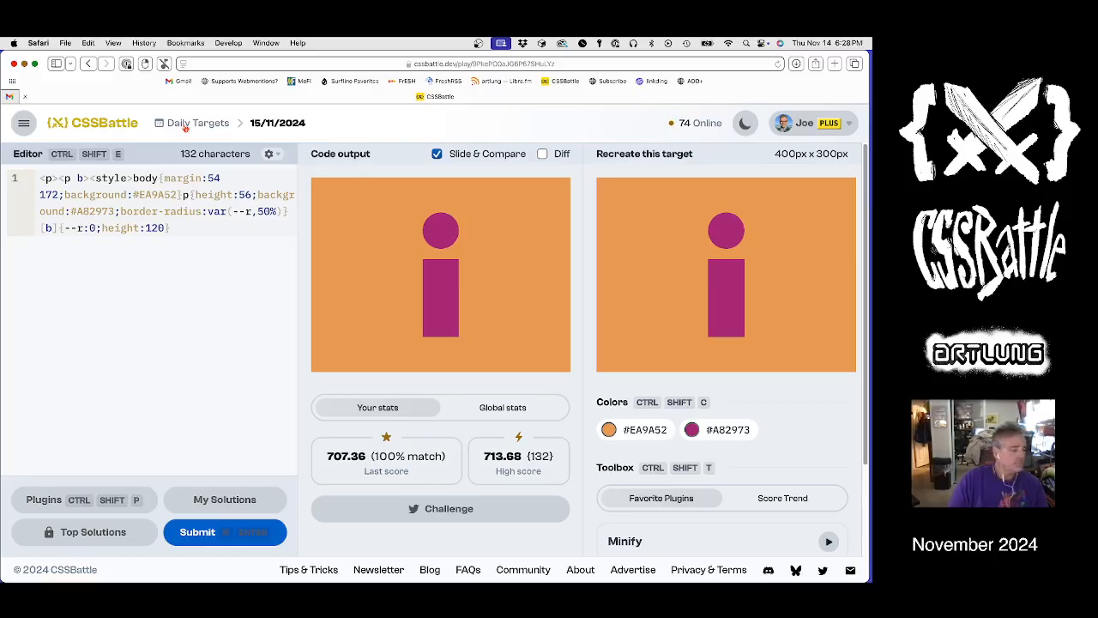
# Navigate back to the Daily Targets overview via the breadcrumb.
pyautogui.click(197, 122)
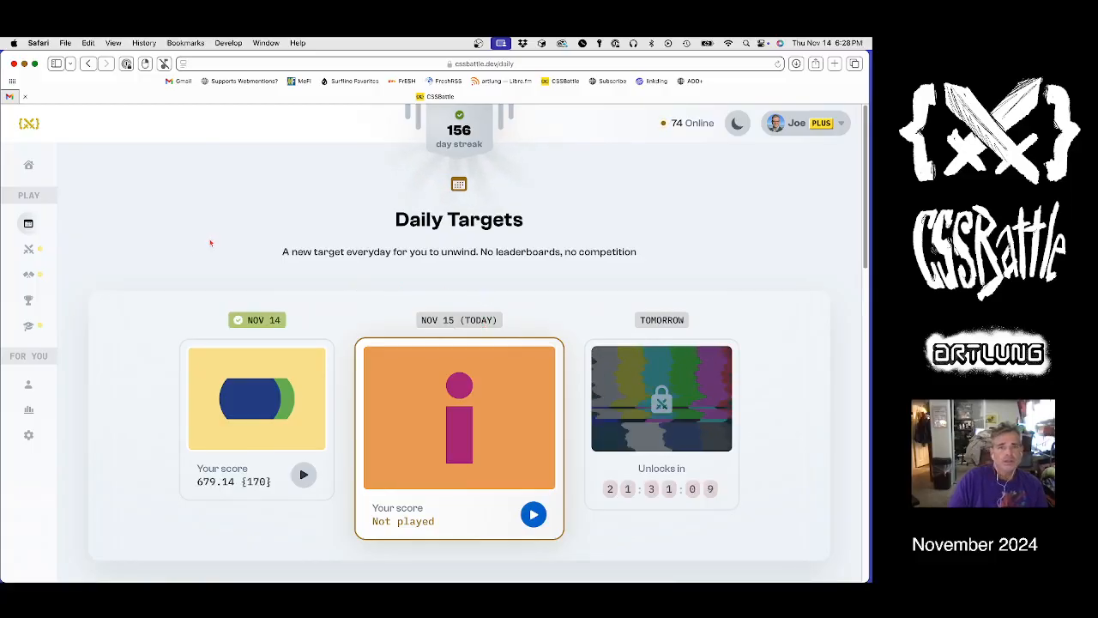
pyautogui.scroll(-2, 210, 242)
pyautogui.scroll(-2, 240, 257)
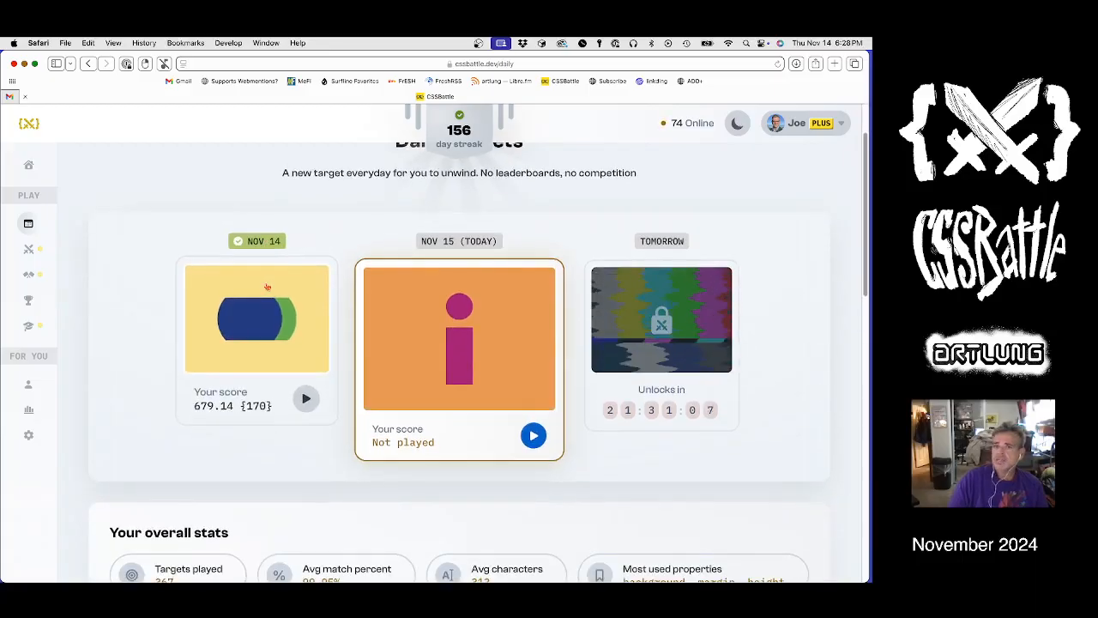
pyautogui.scroll(2, 268, 287)
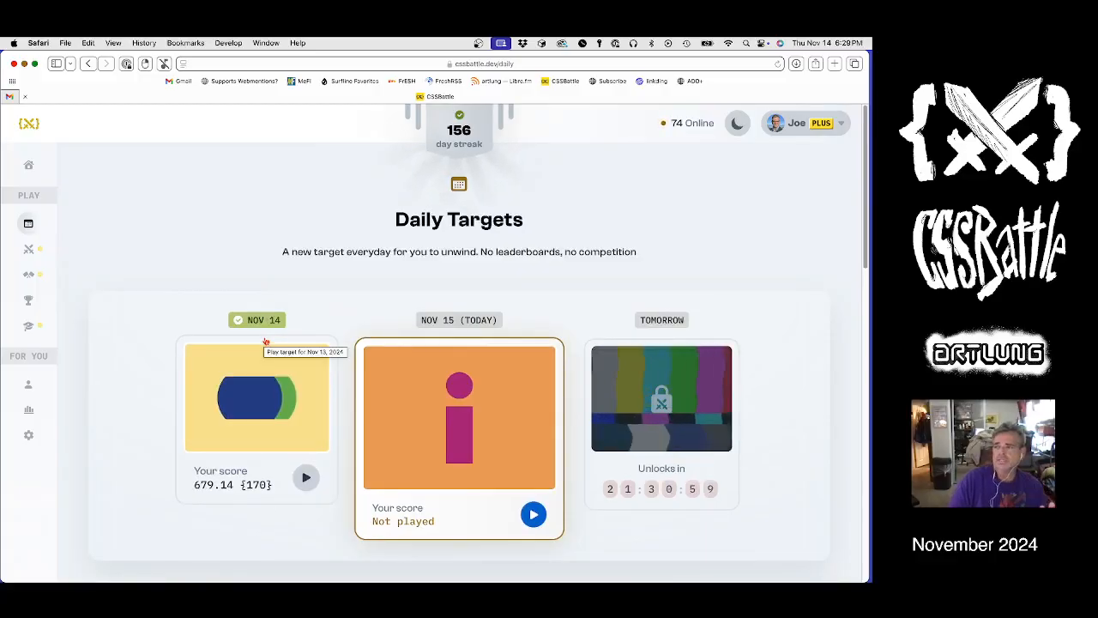
pyautogui.scroll(-2, 266, 341)
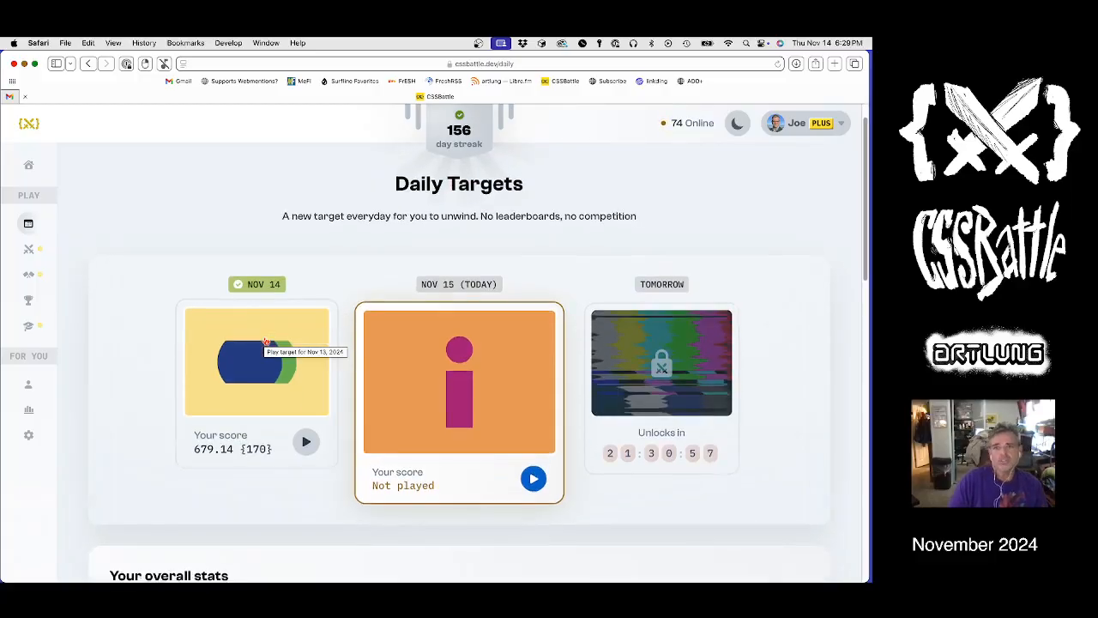
pyautogui.scroll(-2, 266, 341)
pyautogui.scroll(-5, 266, 341)
pyautogui.scroll(-5, 266, 342)
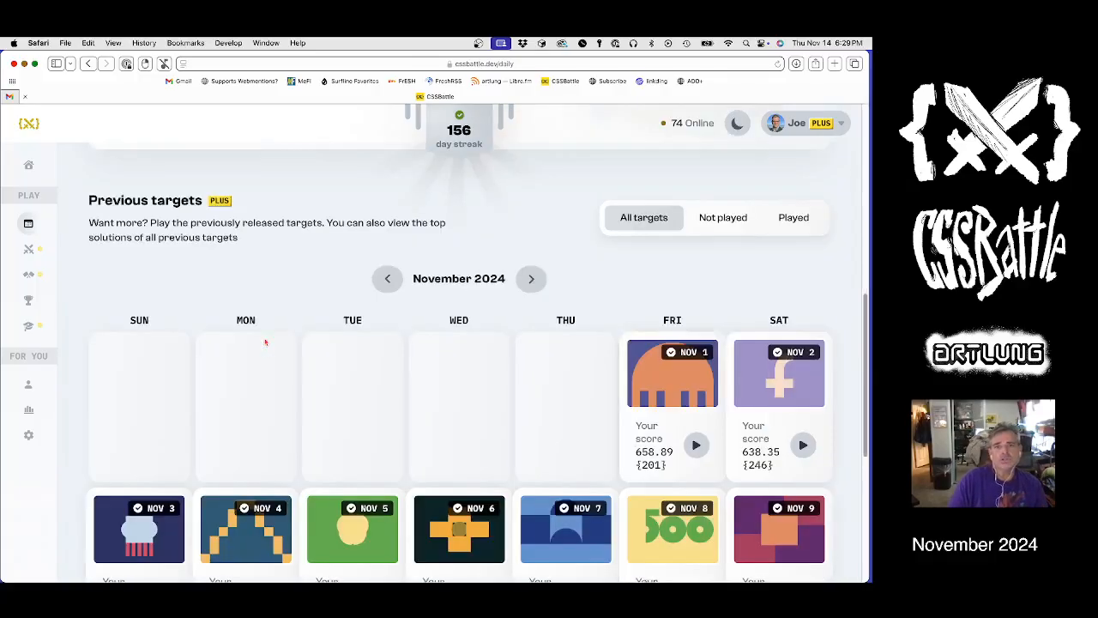
pyautogui.scroll(-5, 266, 343)
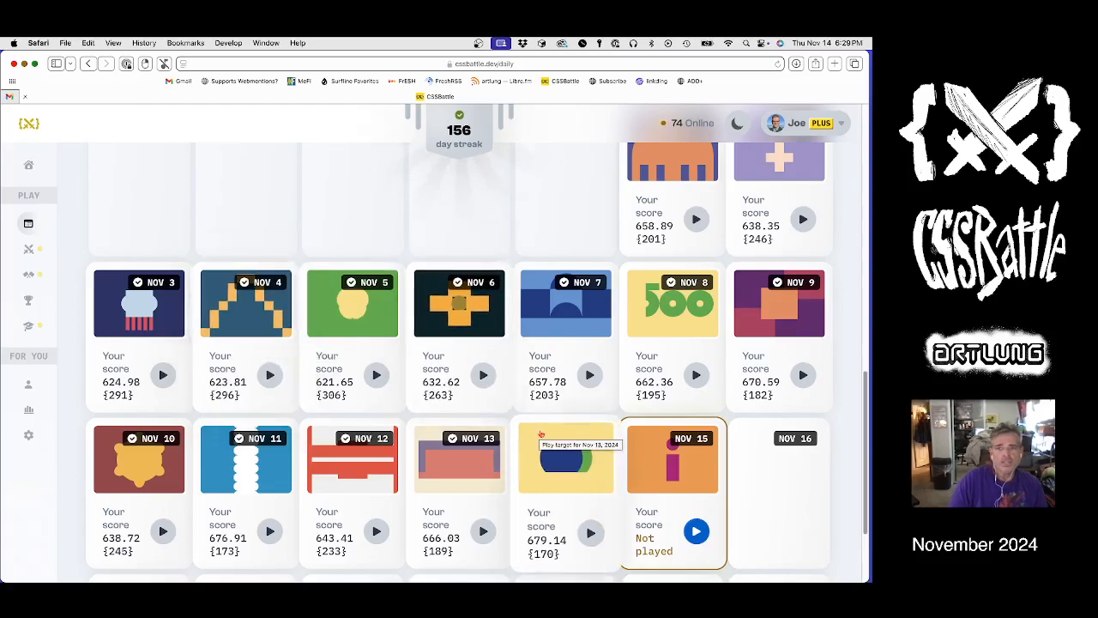
pyautogui.scroll(2, 543, 435)
pyautogui.scroll(-2, 542, 435)
pyautogui.scroll(-4, 542, 435)
pyautogui.scroll(8, 542, 435)
pyautogui.scroll(1, 542, 435)
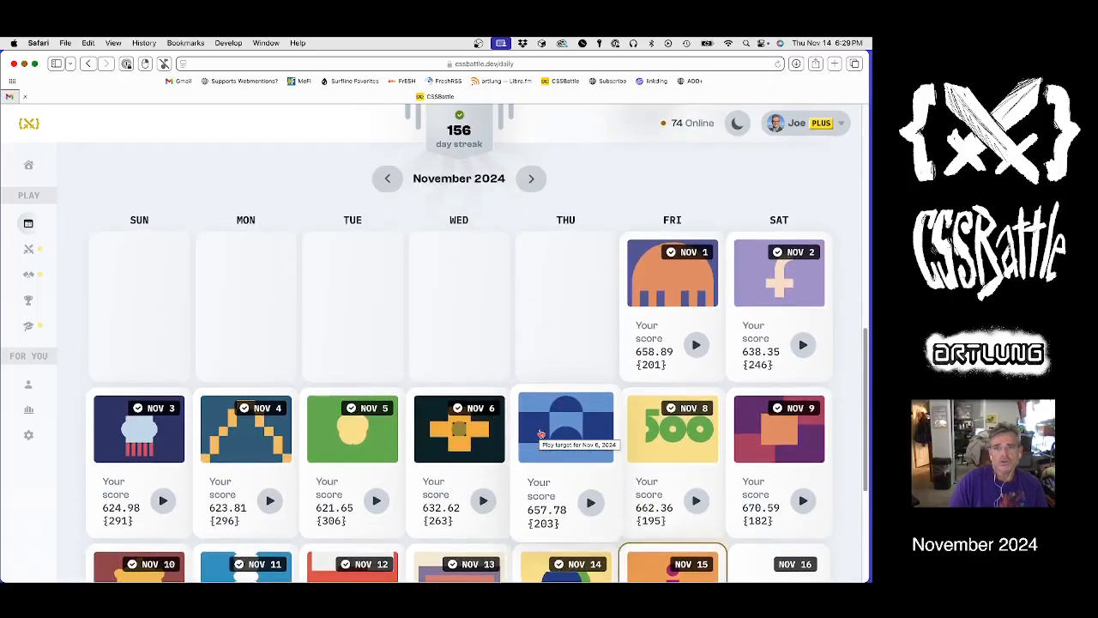
# Switch the calendar to October 2024 and load the Oct 26 red-shapes target.
pyautogui.click(387, 177)
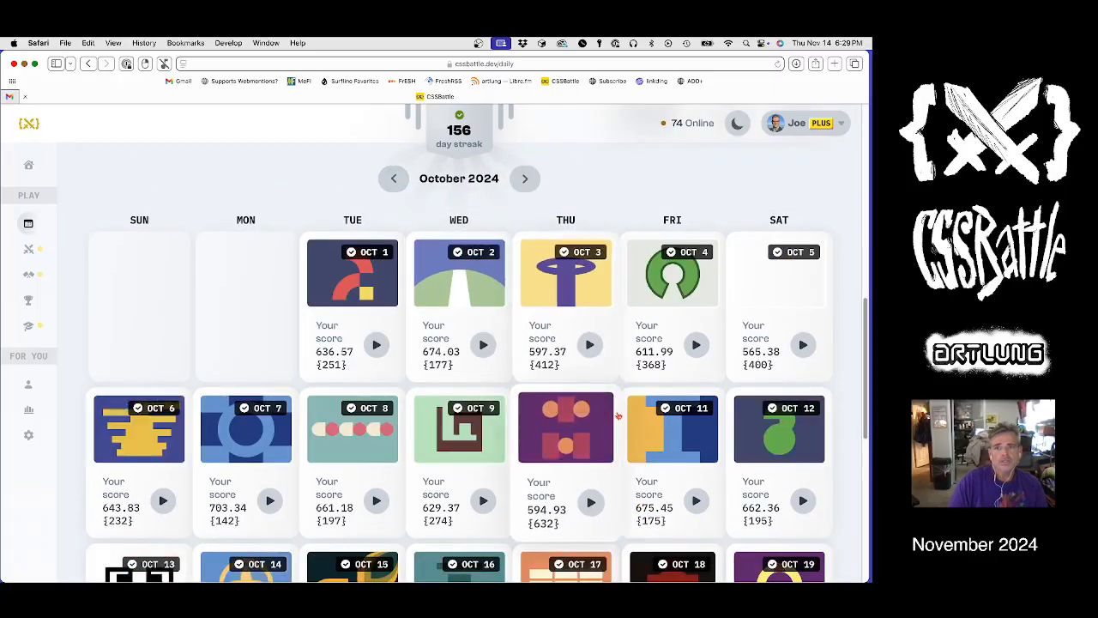
pyautogui.scroll(-5, 619, 415)
pyautogui.scroll(-5, 618, 415)
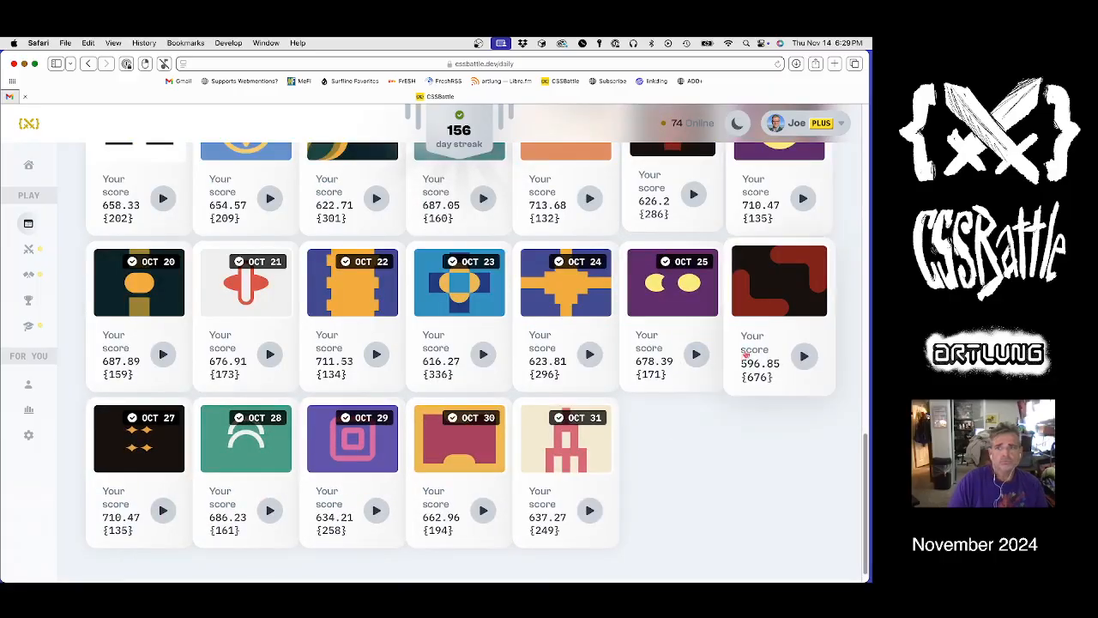
pyautogui.click(771, 293)
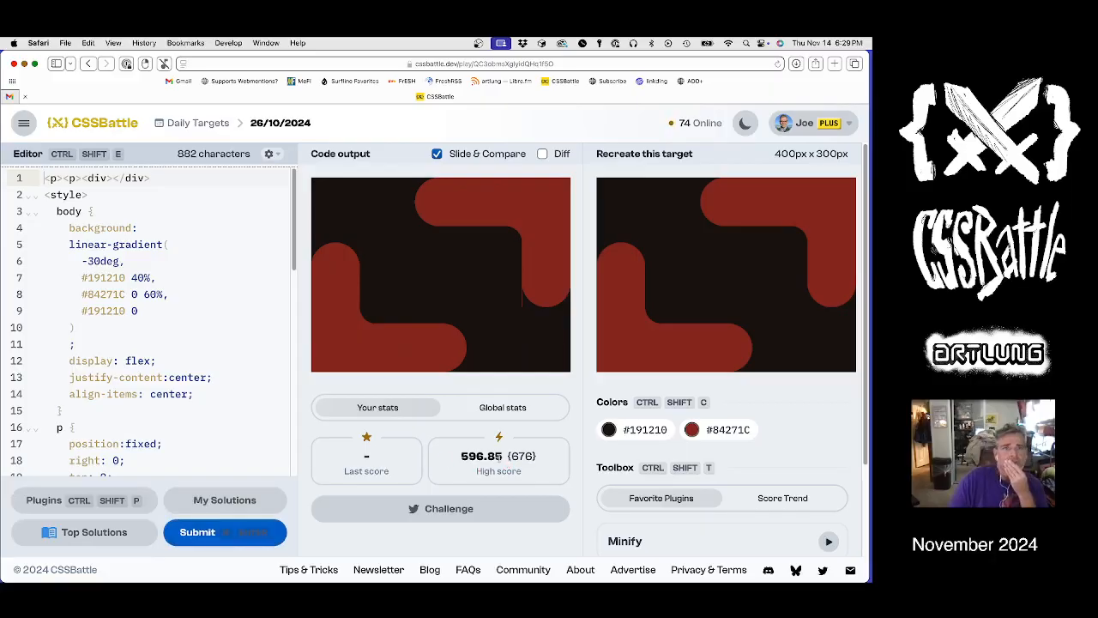
# Resubmit Oct 26 for 596.43 at 99.9%, check the diff view, and go back to Daily Targets.
pyautogui.click(197, 532)
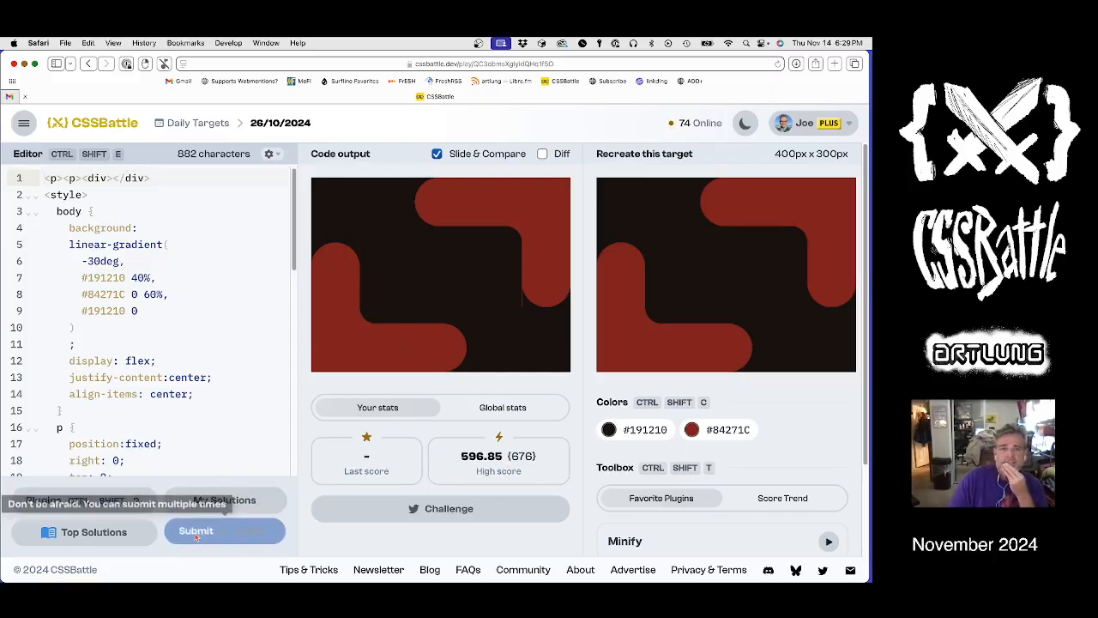
pyautogui.click(542, 154)
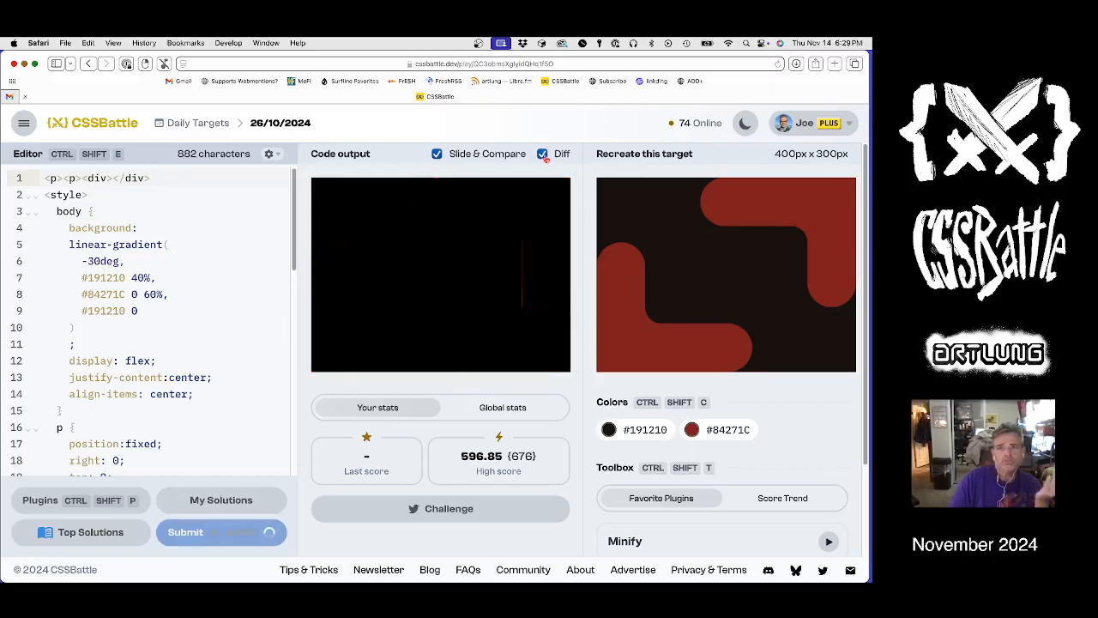
pyautogui.click(542, 154)
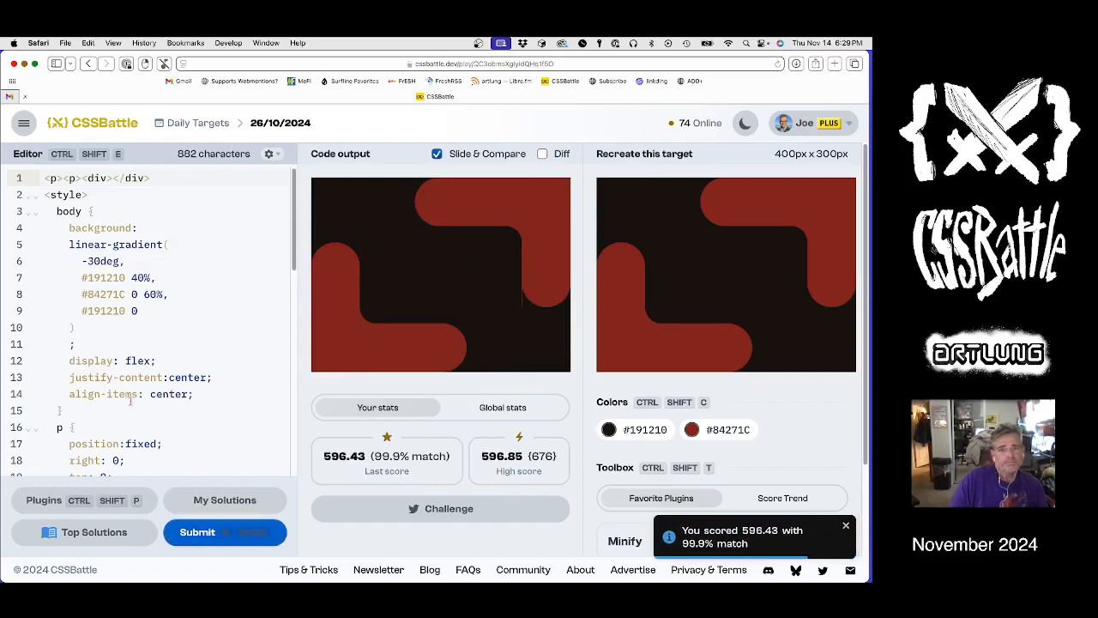
pyautogui.scroll(-8, 136, 393)
pyautogui.scroll(8, 147, 369)
pyautogui.click(89, 64)
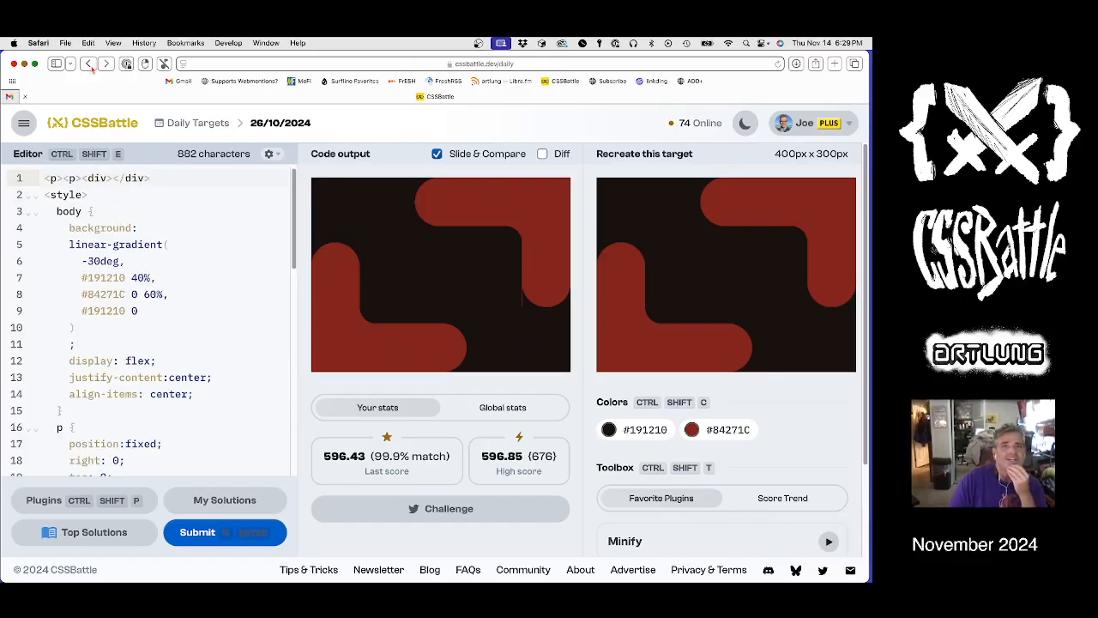
pyautogui.scroll(-5, 308, 326)
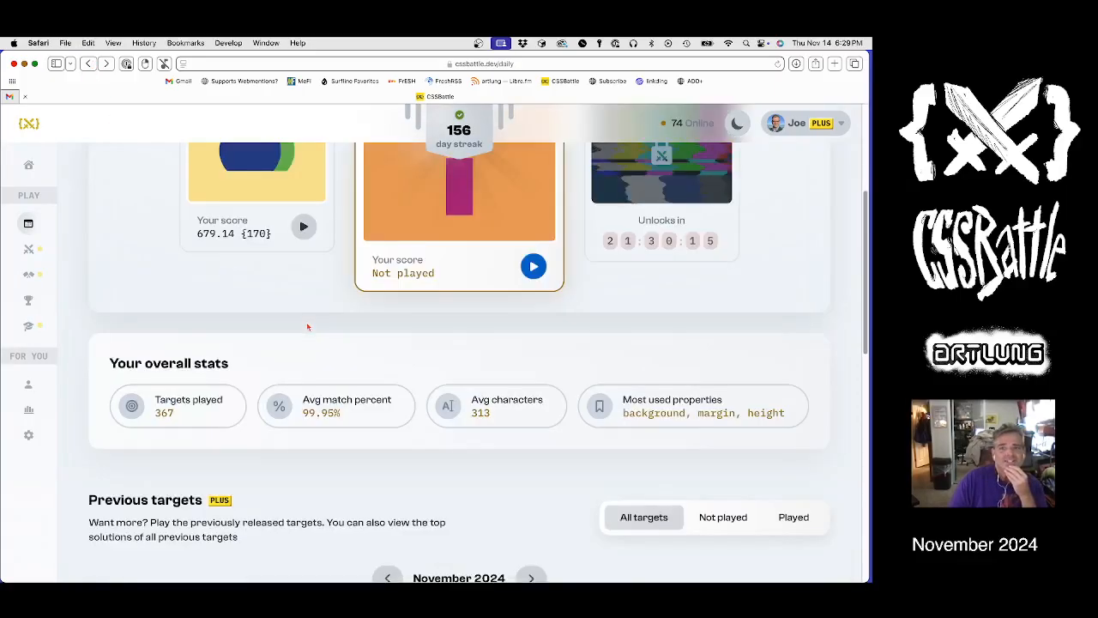
pyautogui.scroll(-5, 307, 327)
pyautogui.scroll(3, 307, 327)
pyautogui.scroll(5, 307, 327)
pyautogui.scroll(-3, 319, 322)
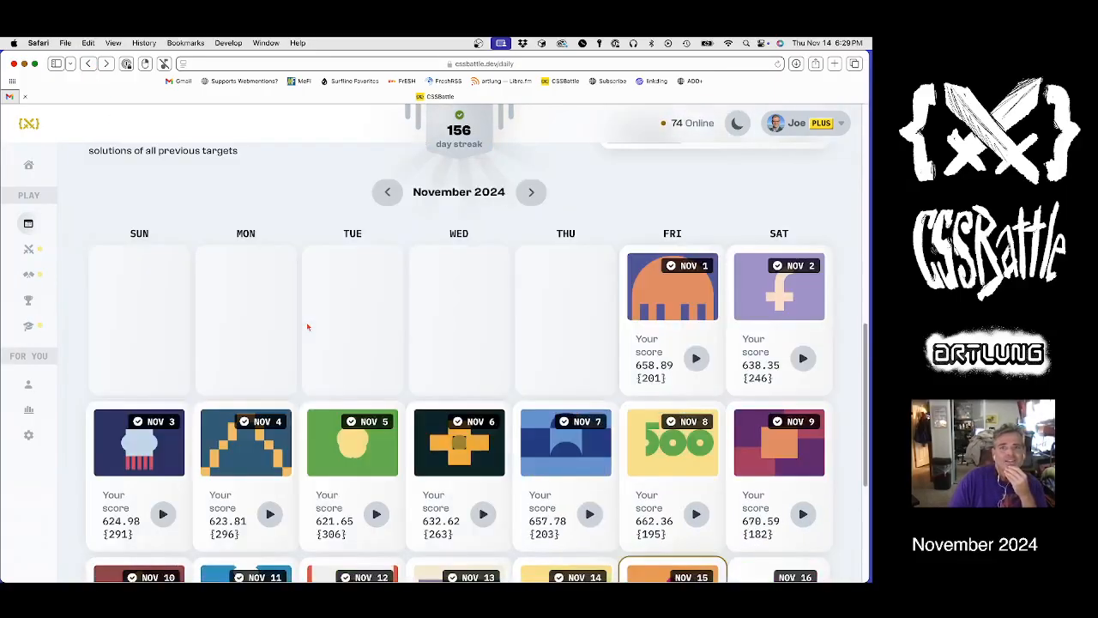
# Switch the calendar to October 2024 and load the Oct 3 purple 'T' target.
pyautogui.click(387, 191)
pyautogui.scroll(-8, 468, 362)
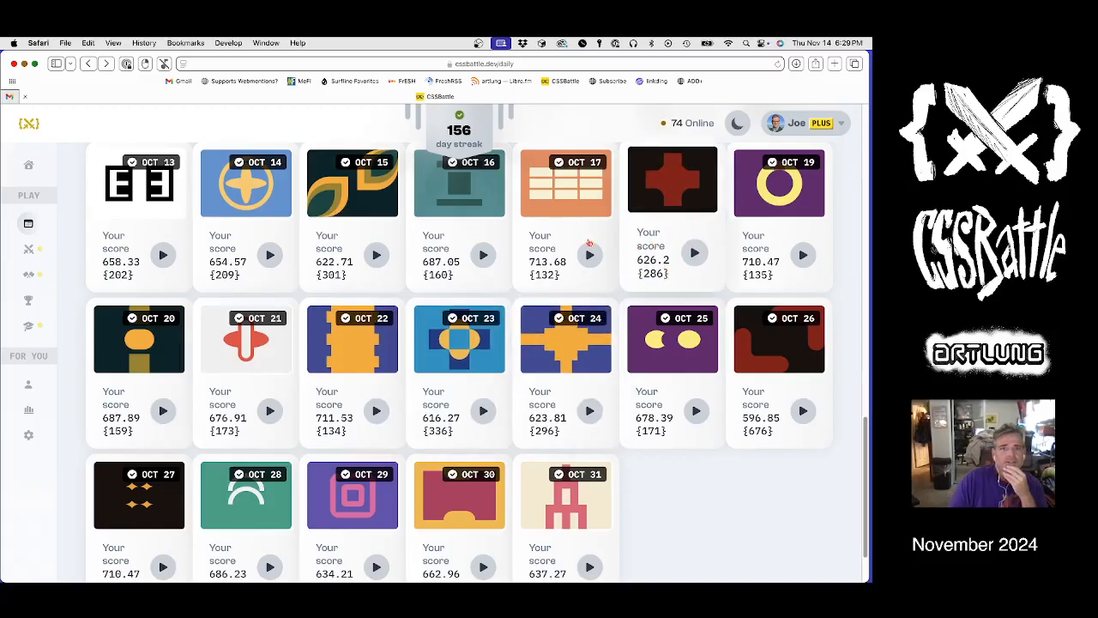
pyautogui.scroll(6, 433, 341)
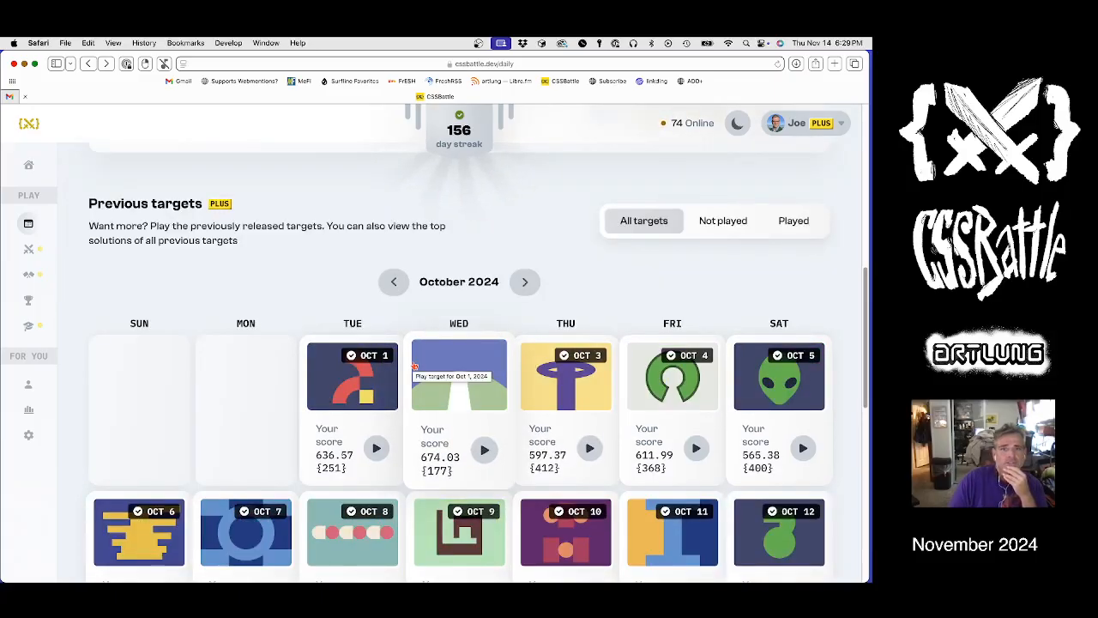
pyautogui.click(552, 410)
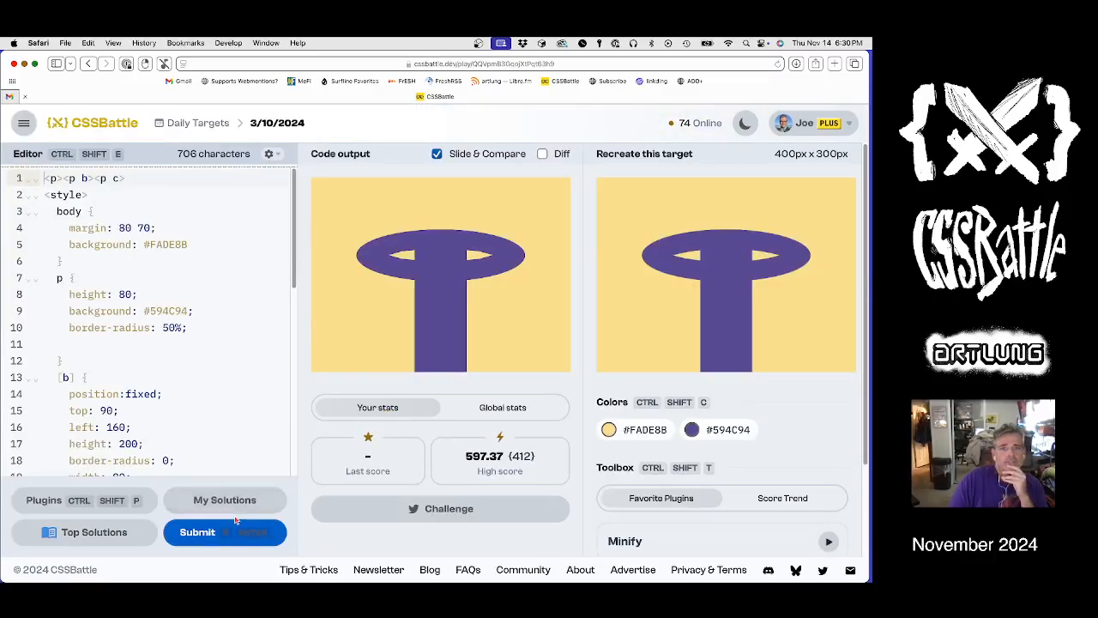
# Resubmit the current Oct 3 solution and list all submissions including those below 100% match.
pyautogui.click(214, 530)
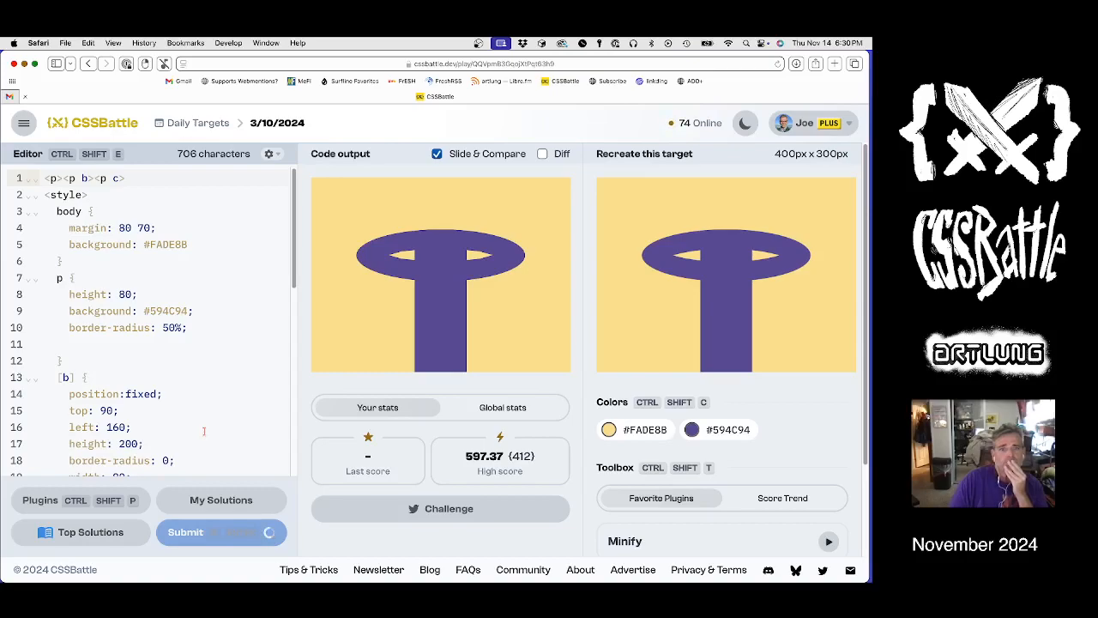
pyautogui.click(224, 500)
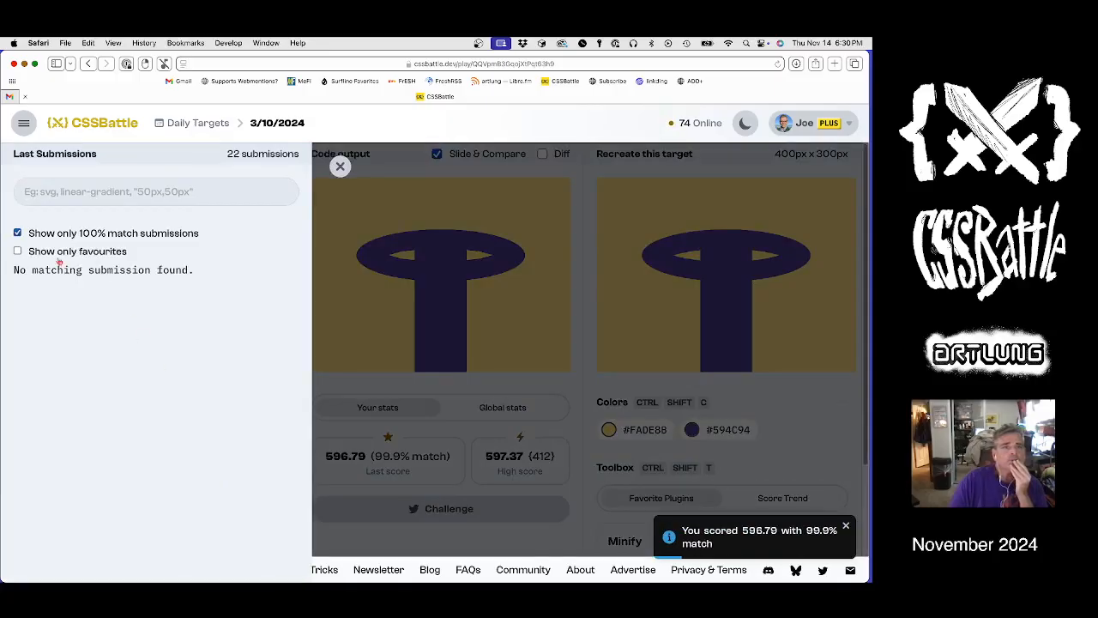
pyautogui.click(17, 232)
pyautogui.scroll(-5, 161, 380)
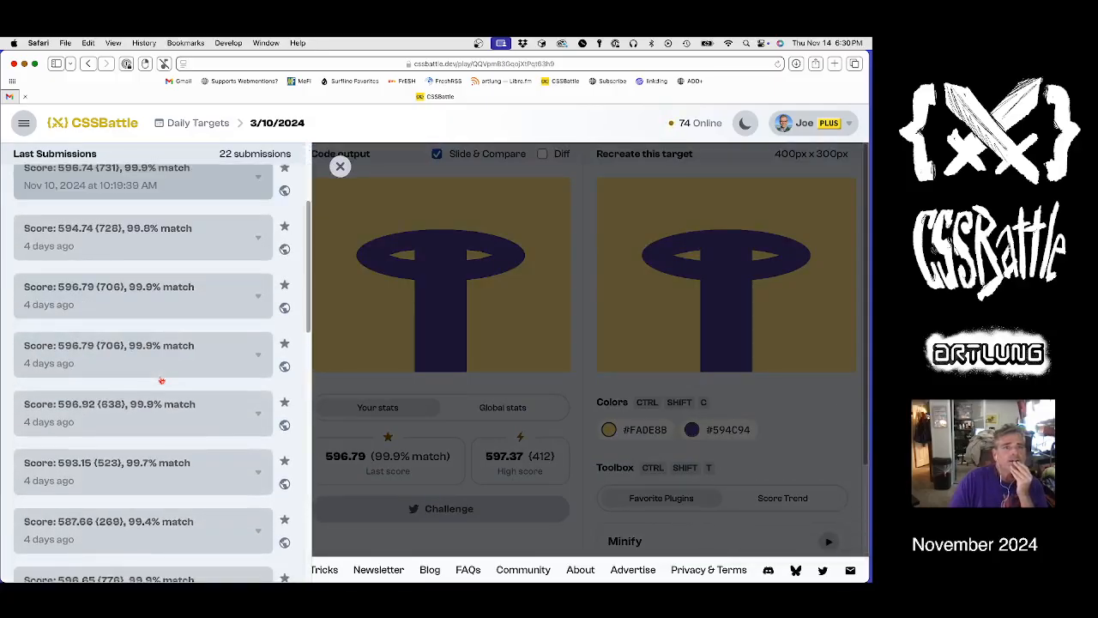
pyautogui.scroll(-5, 161, 380)
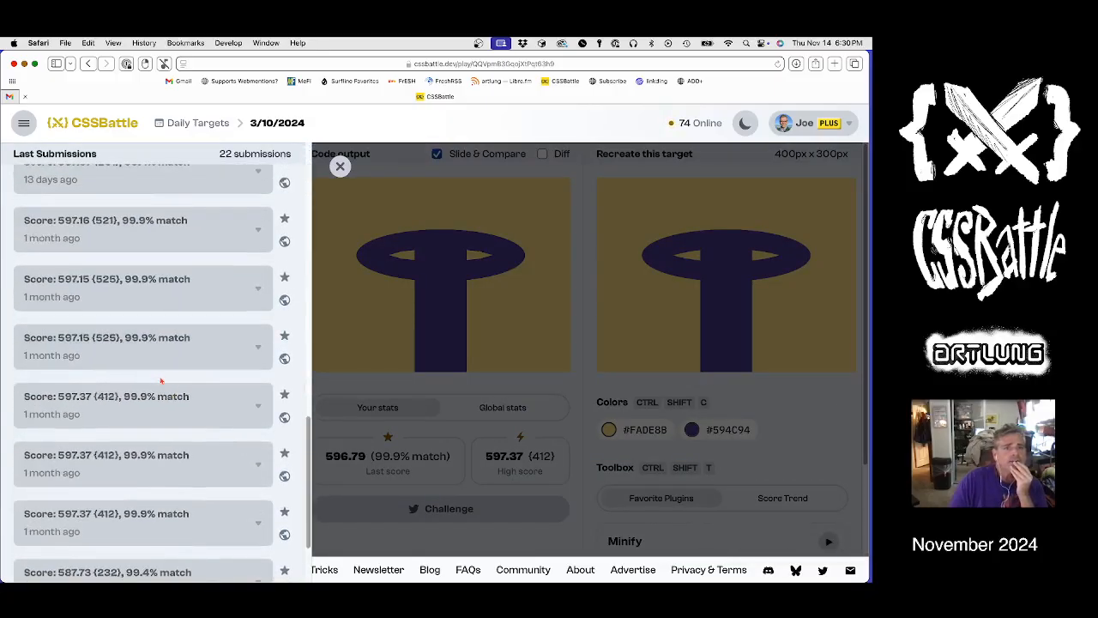
# Load the earlier 597.15 (525-character) submission and resubmit it for 597.15 at 99.9%.
pyautogui.click(161, 352)
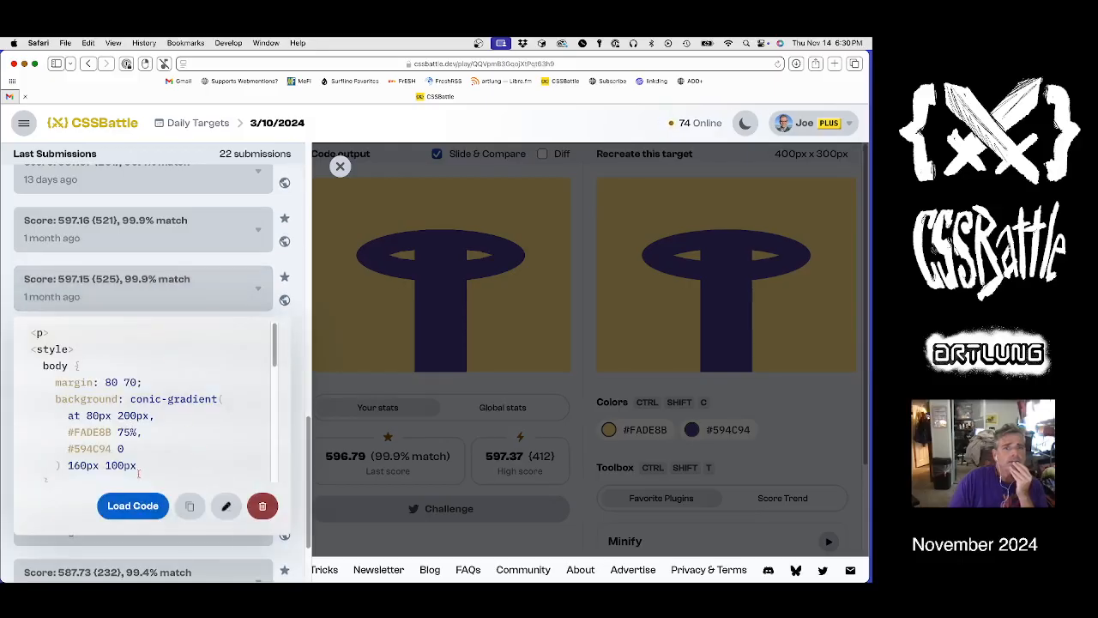
pyautogui.click(133, 506)
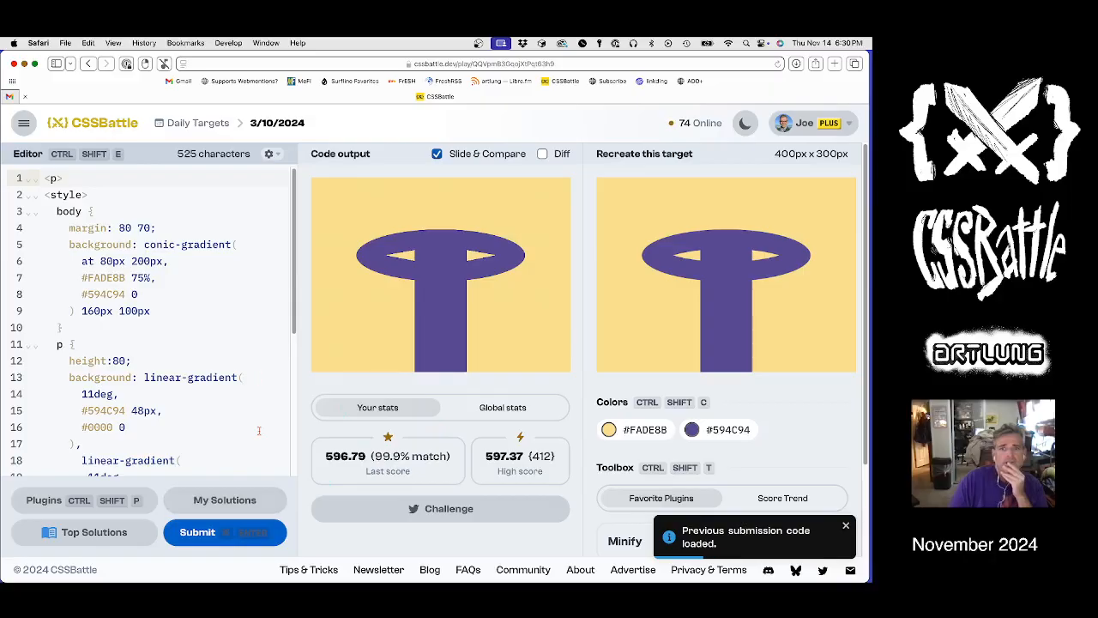
pyautogui.hotkey('ctrl', 'Return')
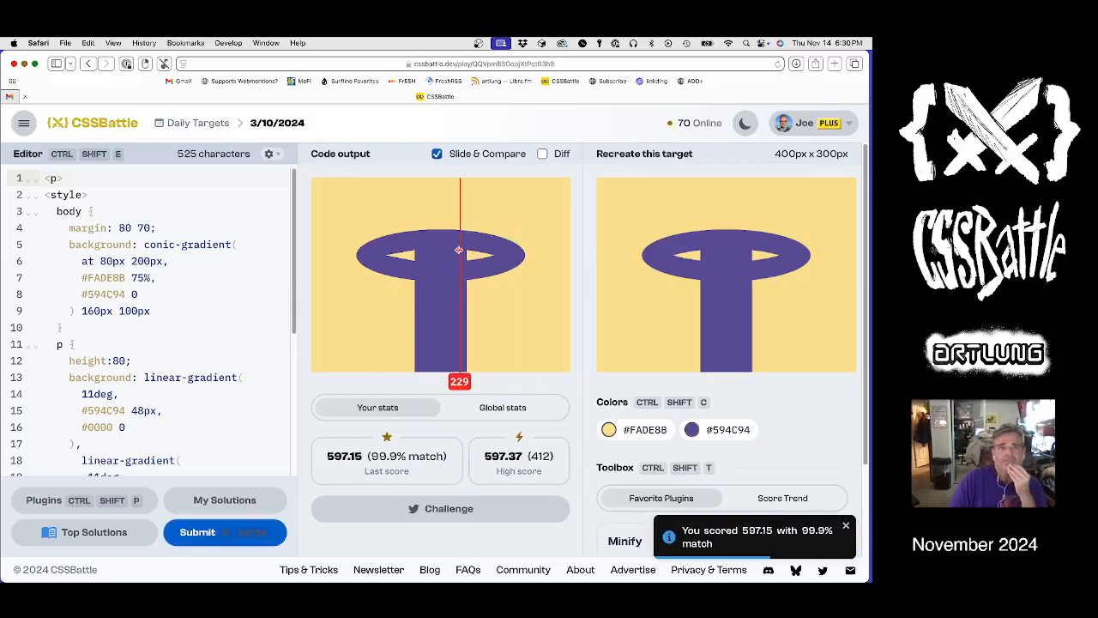
# Reopen today's Nov 15 'i' target from Daily Targets and resubmit its 132-character solution.
pyautogui.click(198, 122)
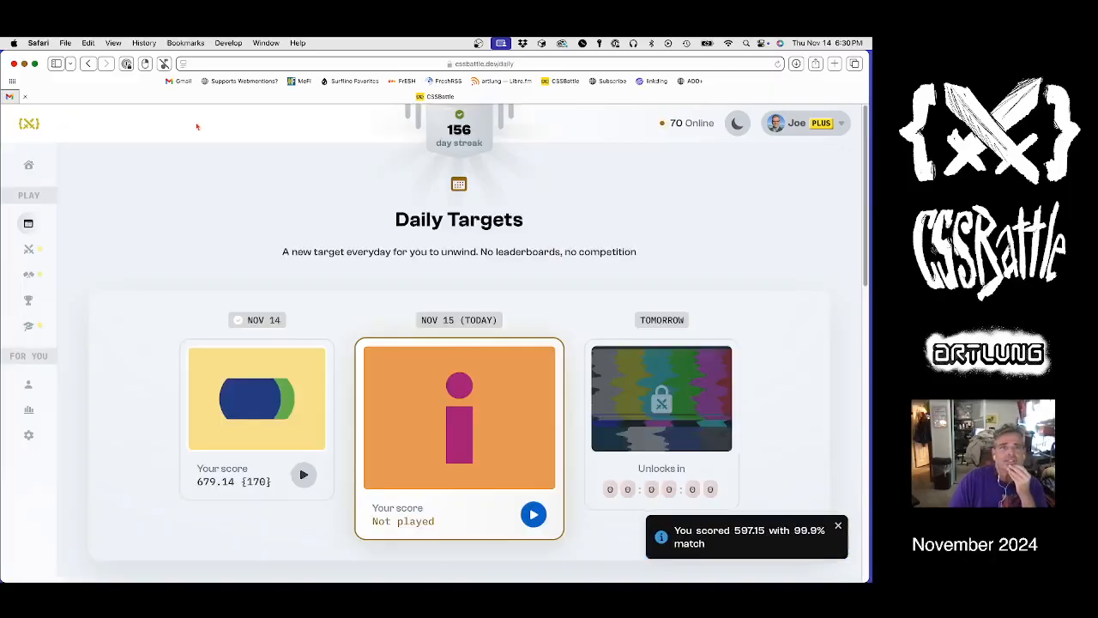
pyautogui.click(474, 422)
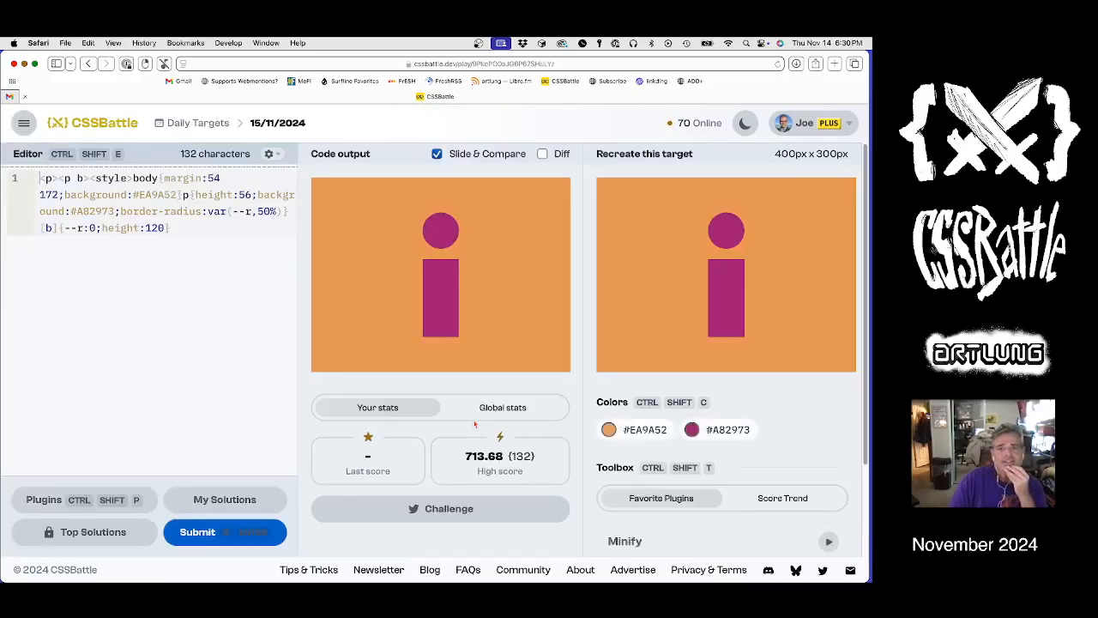
pyautogui.click(198, 531)
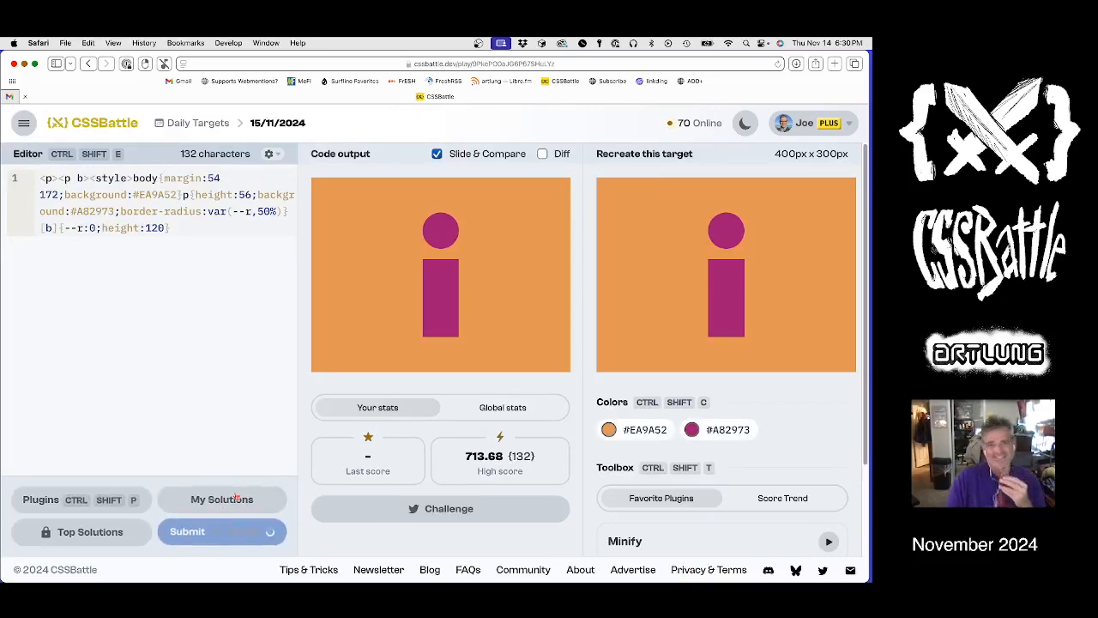